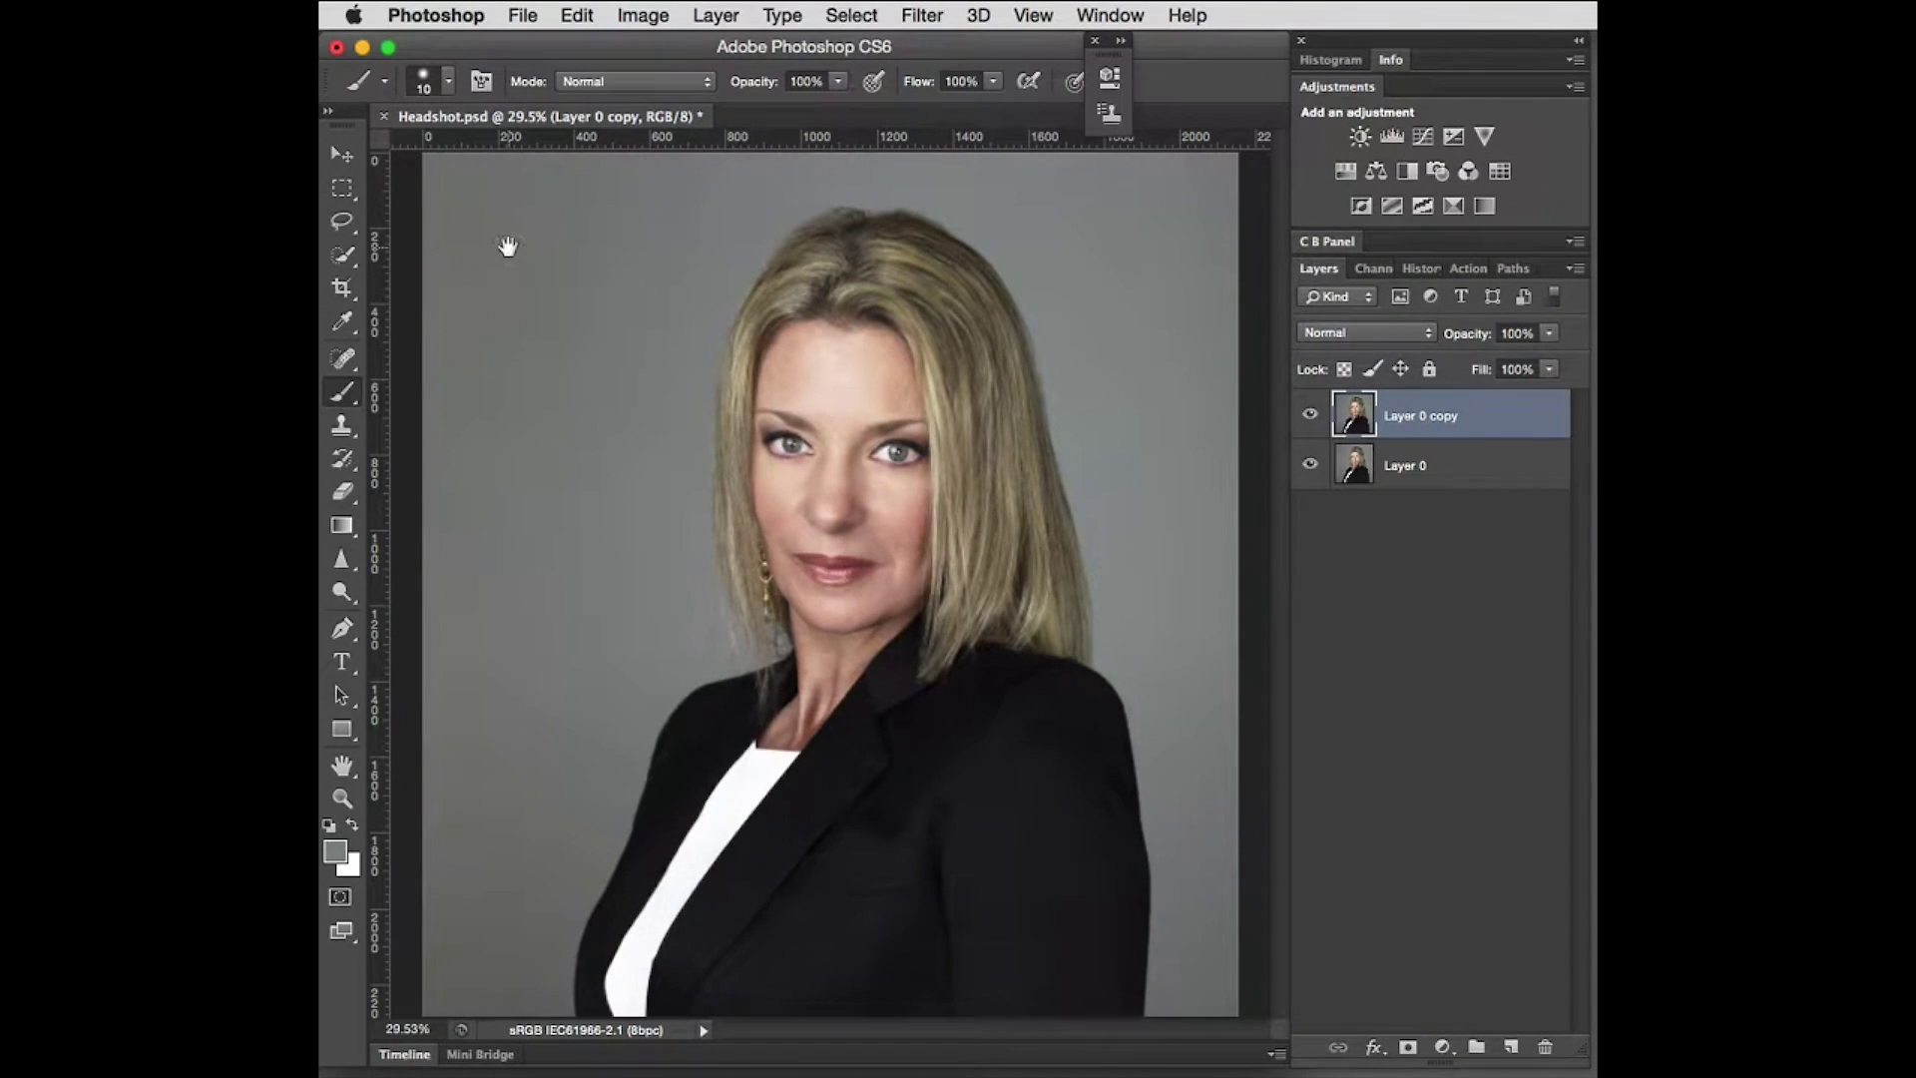
Step: Select a full-width band from above the hair to the brows and squash its top edge down to about 88% height
{"action": "key", "text": "super+minus"}
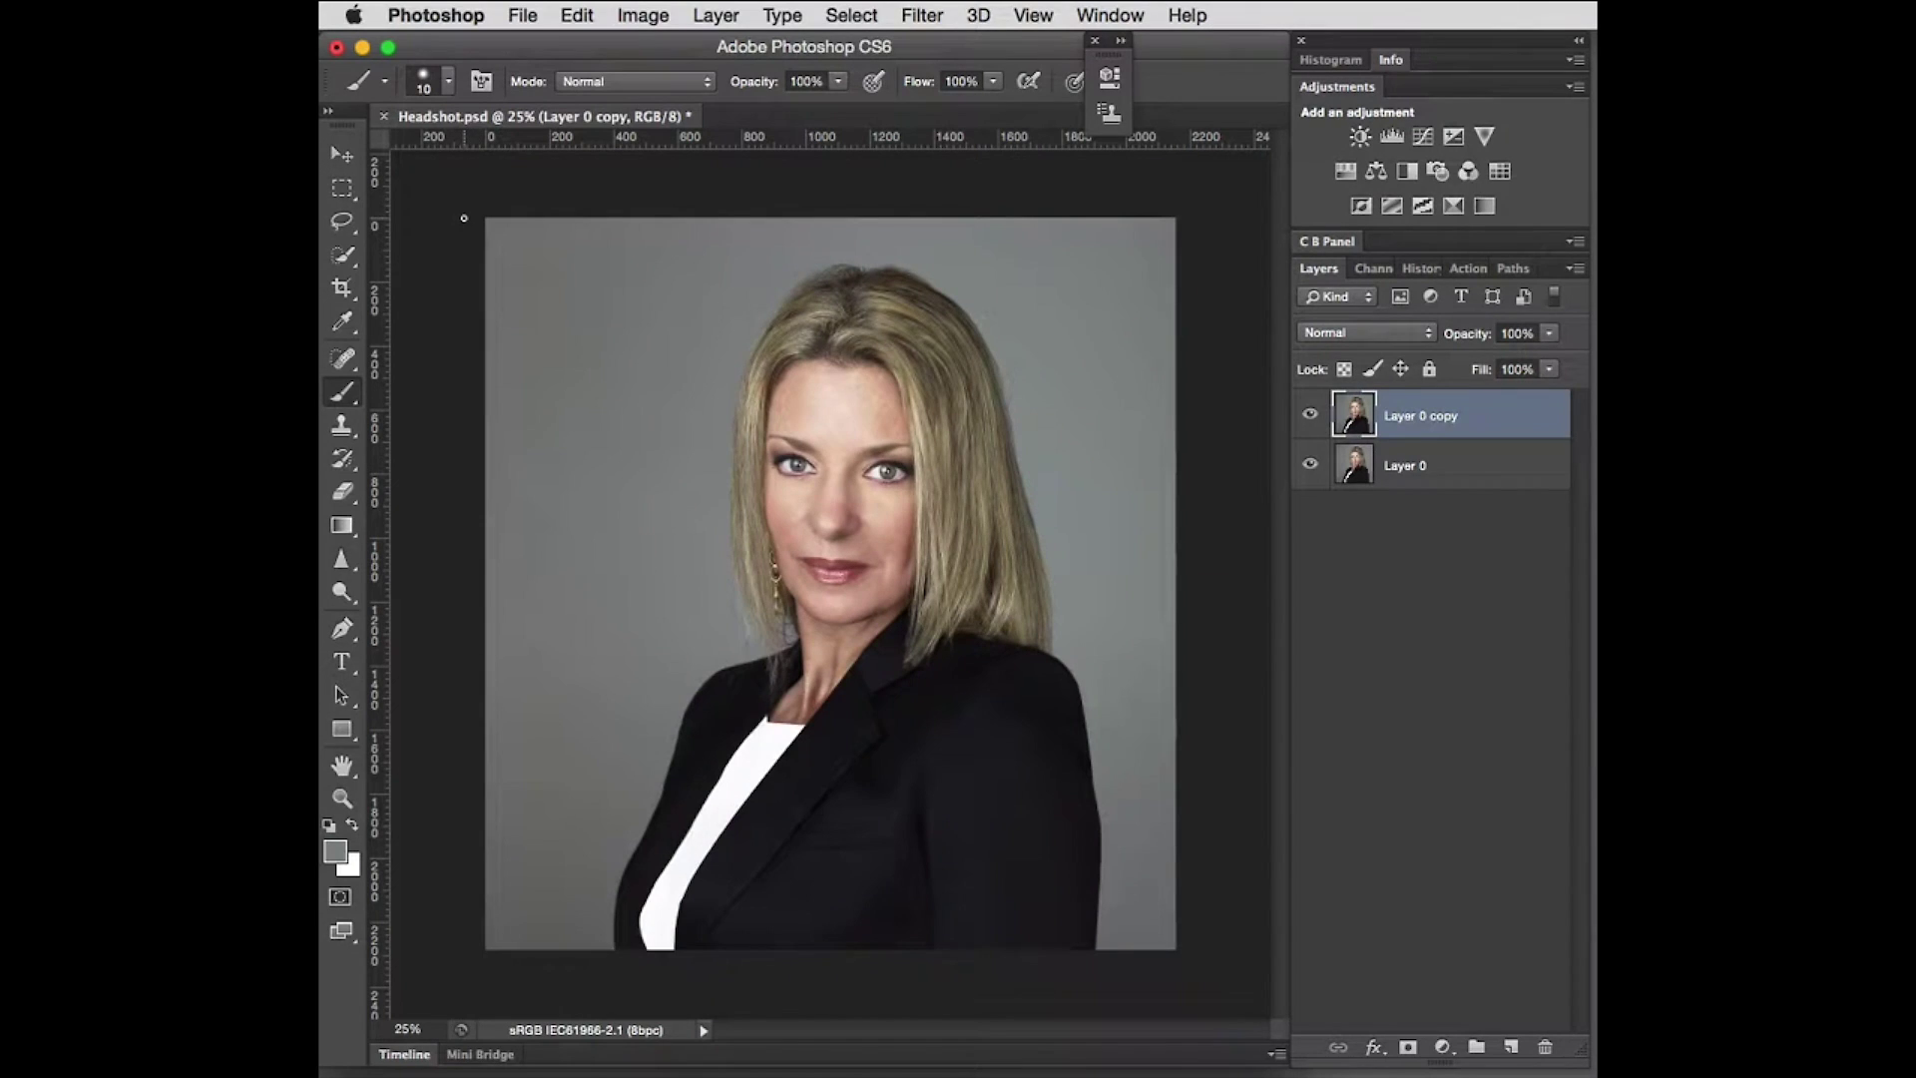
{"action": "key", "text": "m"}
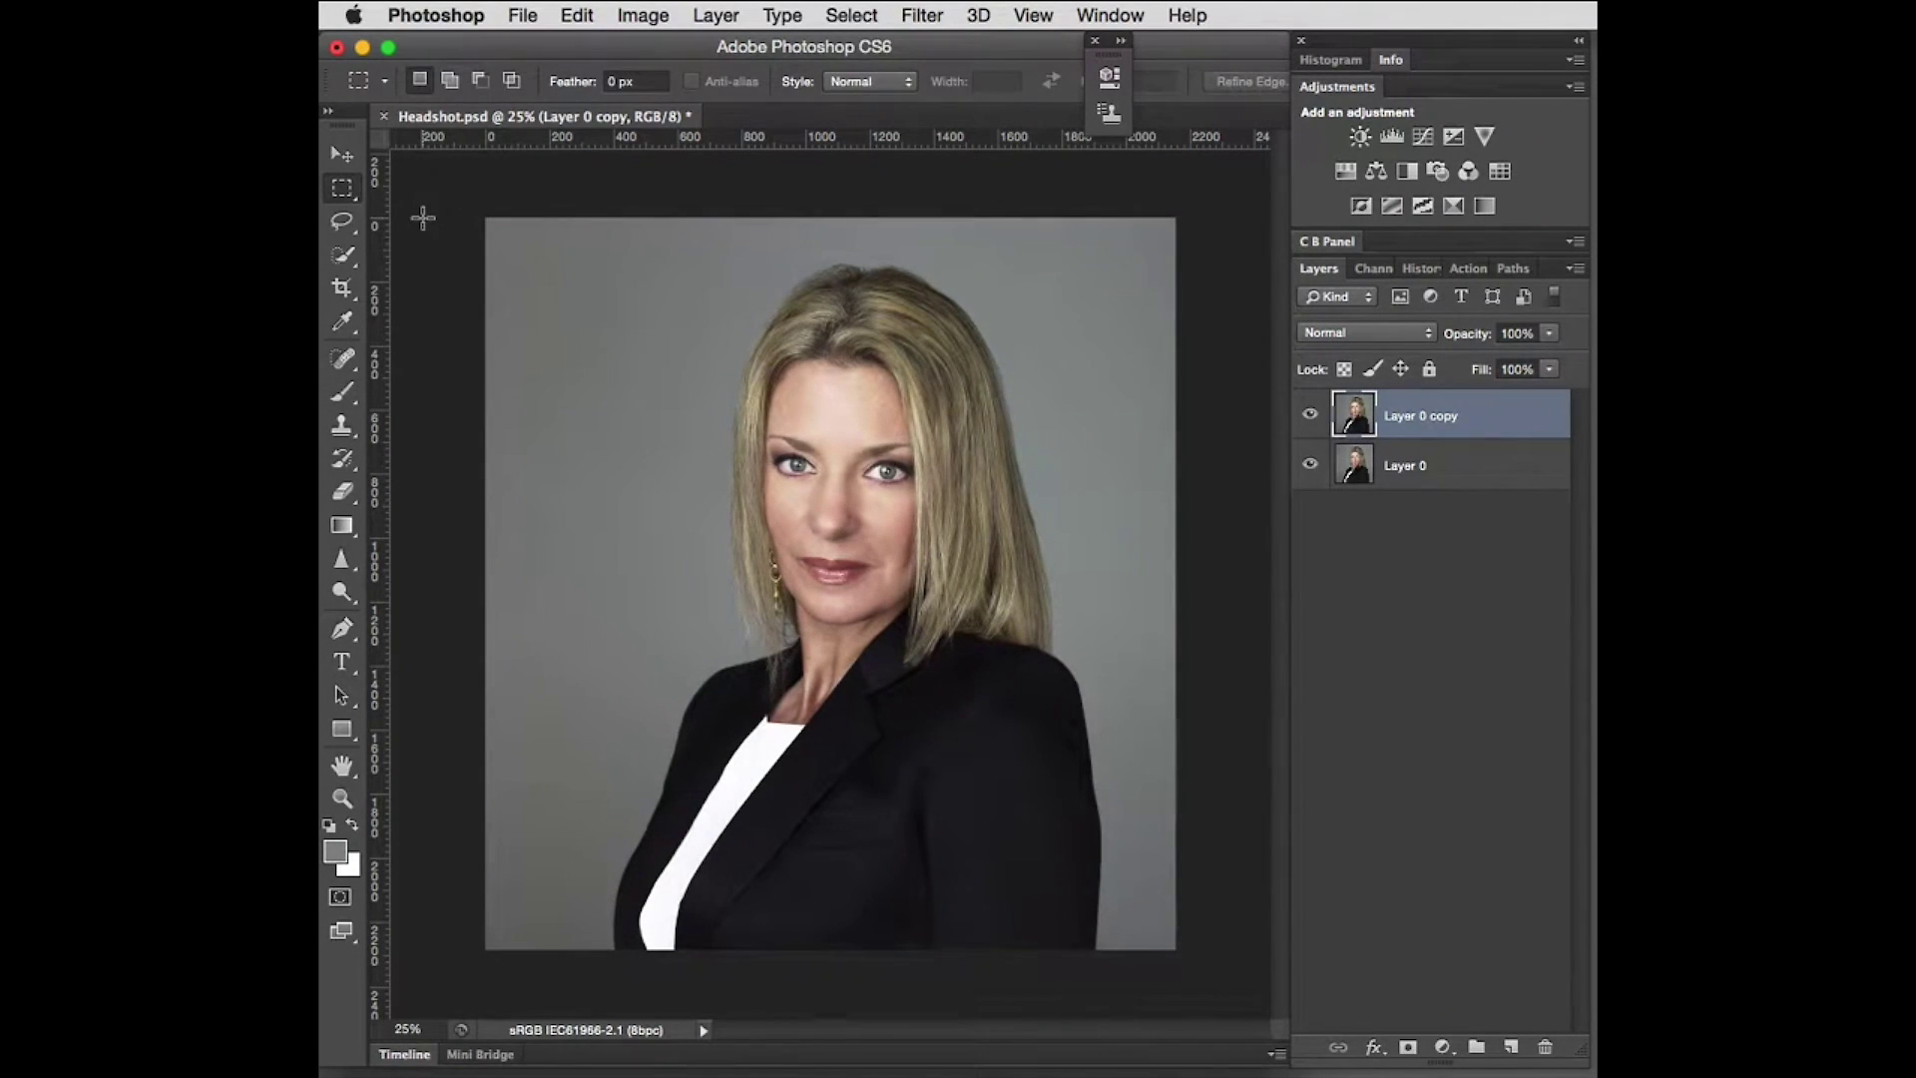
{"action": "left_click_drag", "start_coordinate": [470, 246], "coordinate": [1190, 426]}
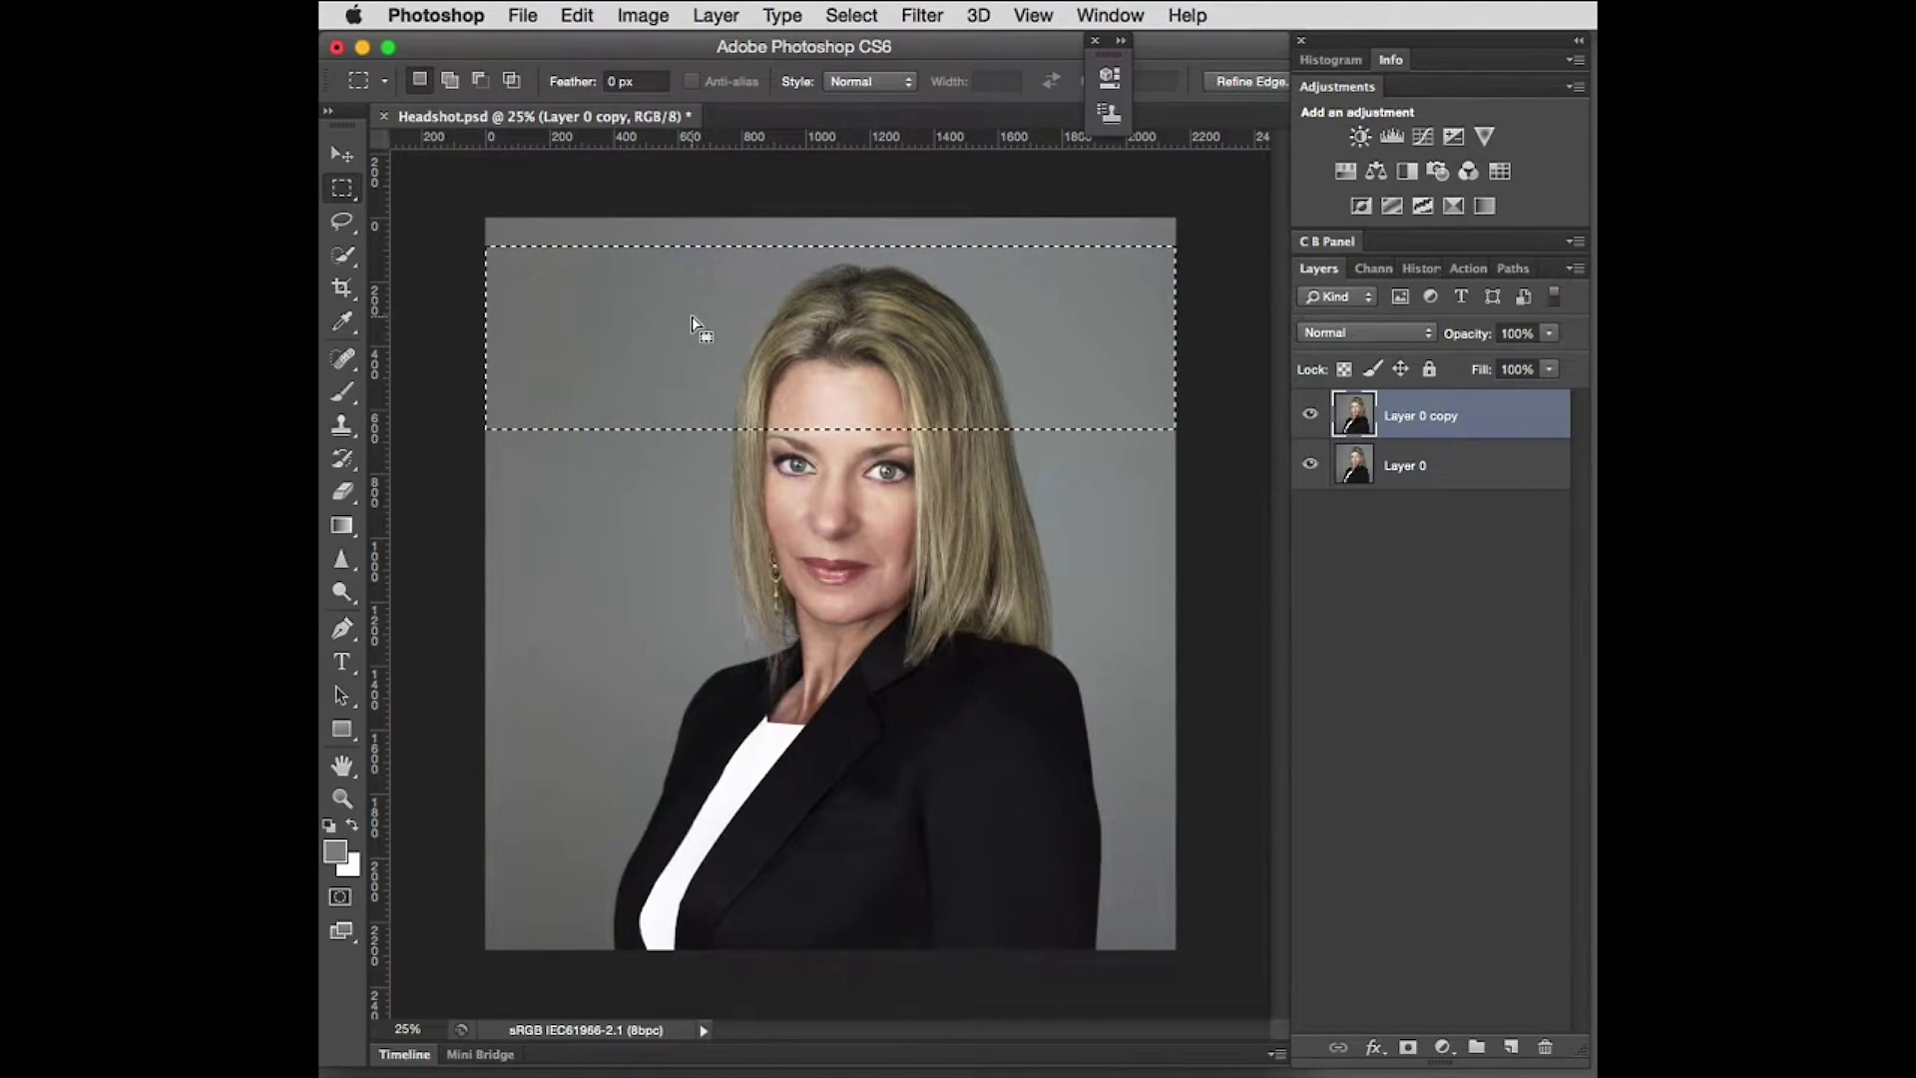
{"action": "key", "text": "super+t"}
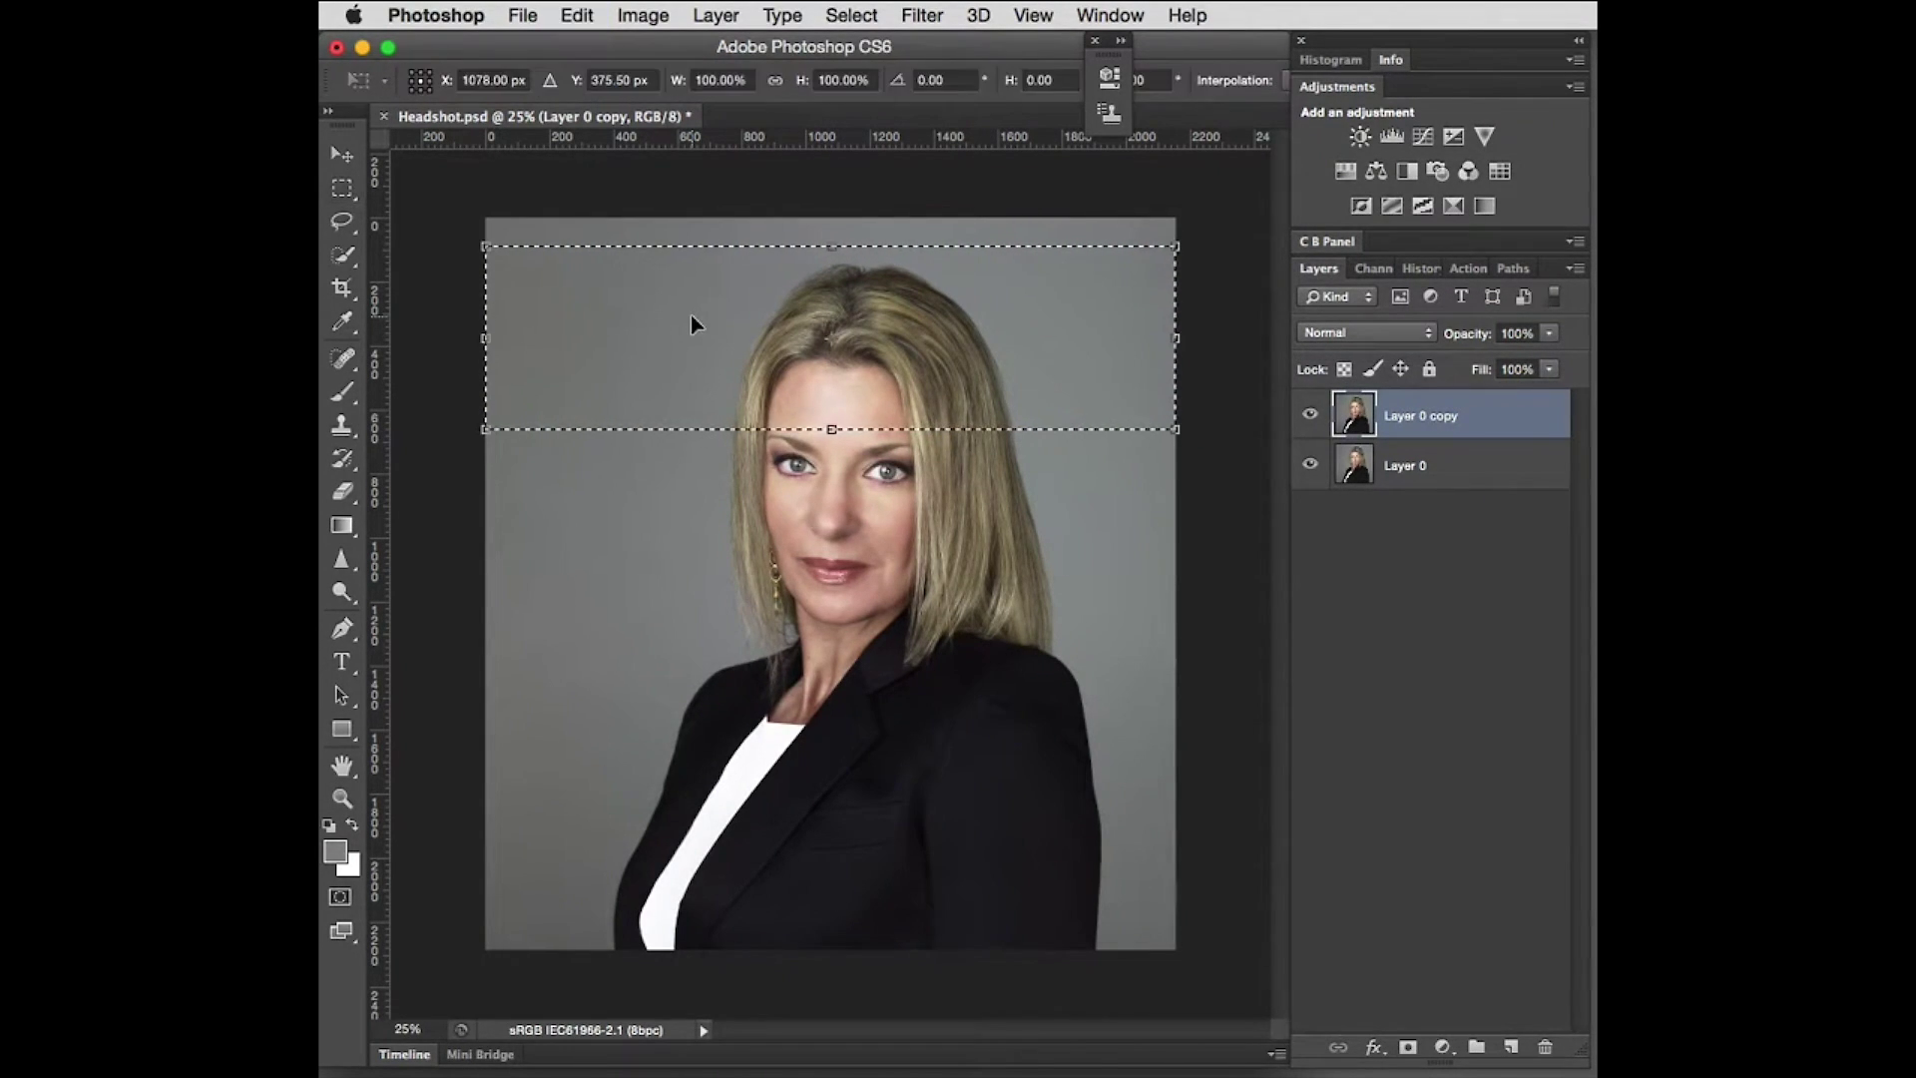
{"action": "left_click_drag", "start_coordinate": [834, 245], "coordinate": [833, 269]}
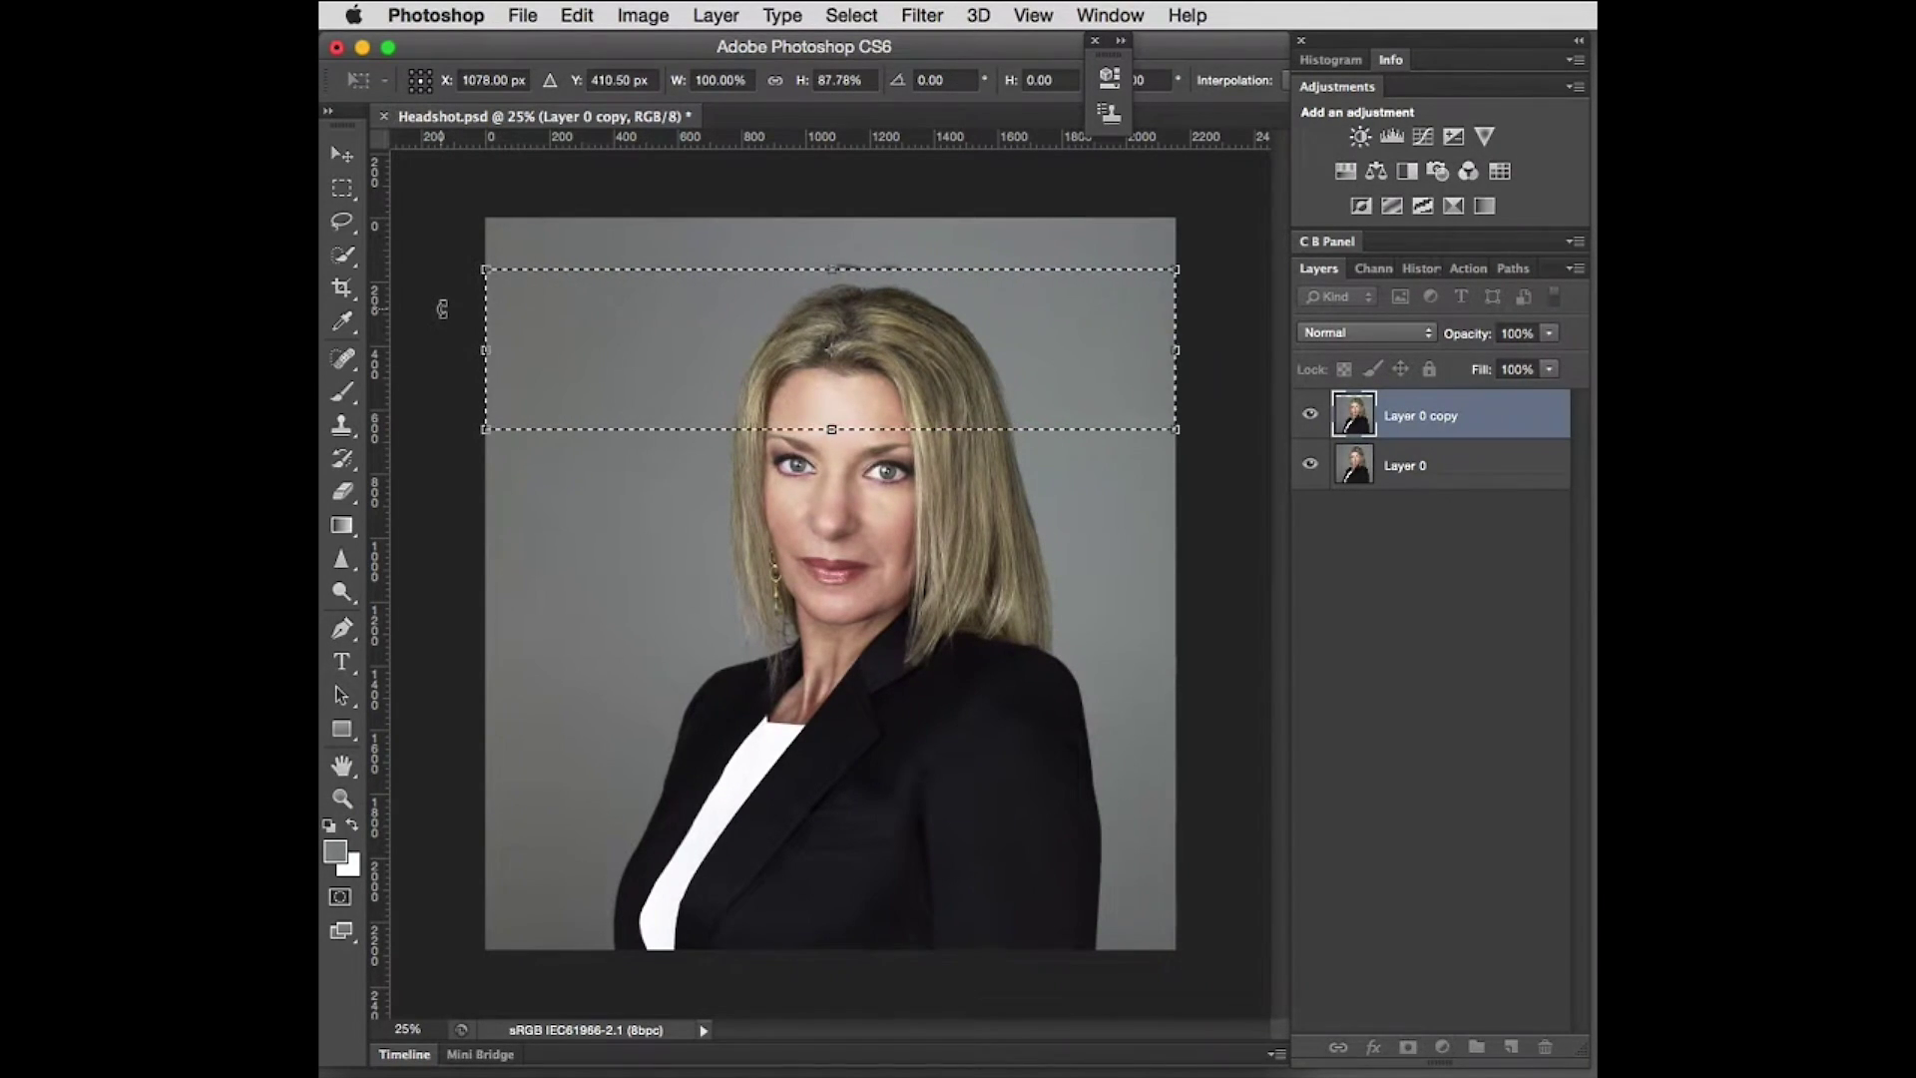
{"action": "key", "text": "Return"}
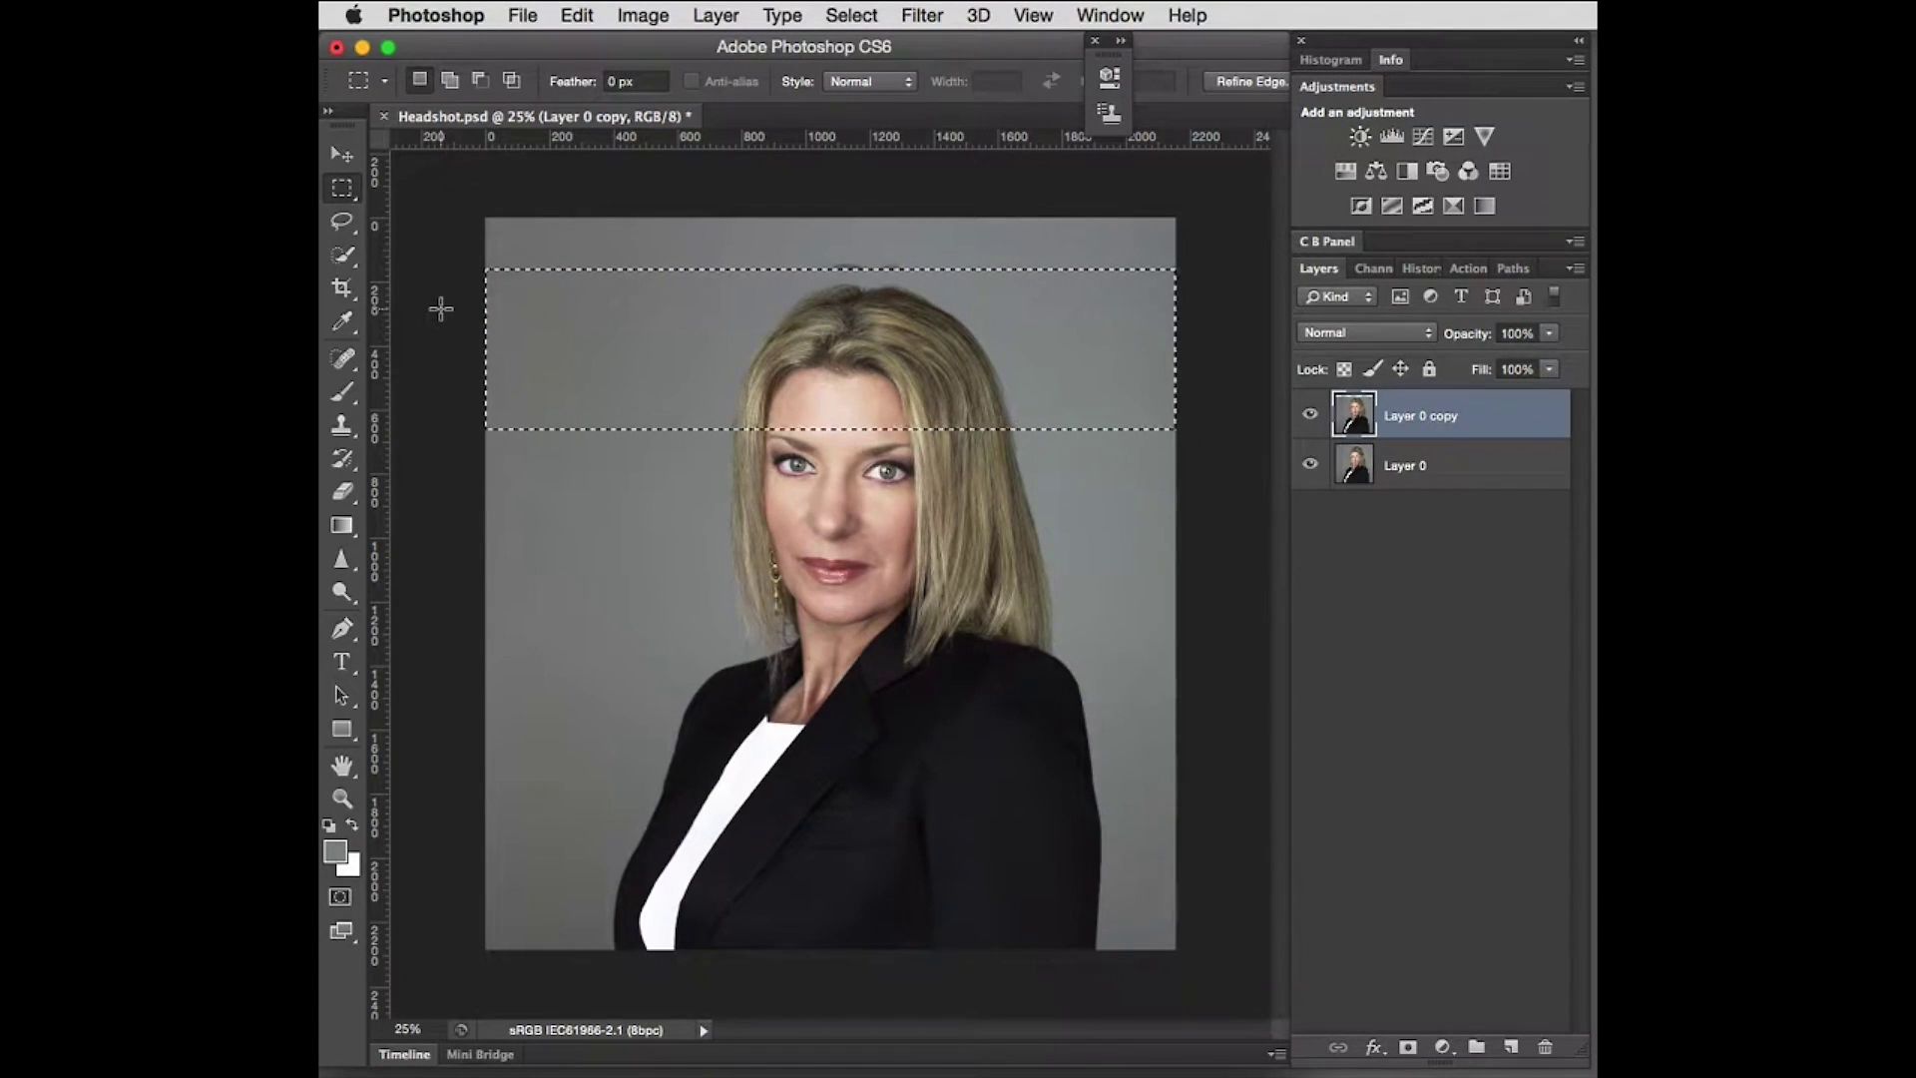
{"action": "key", "text": "super+d"}
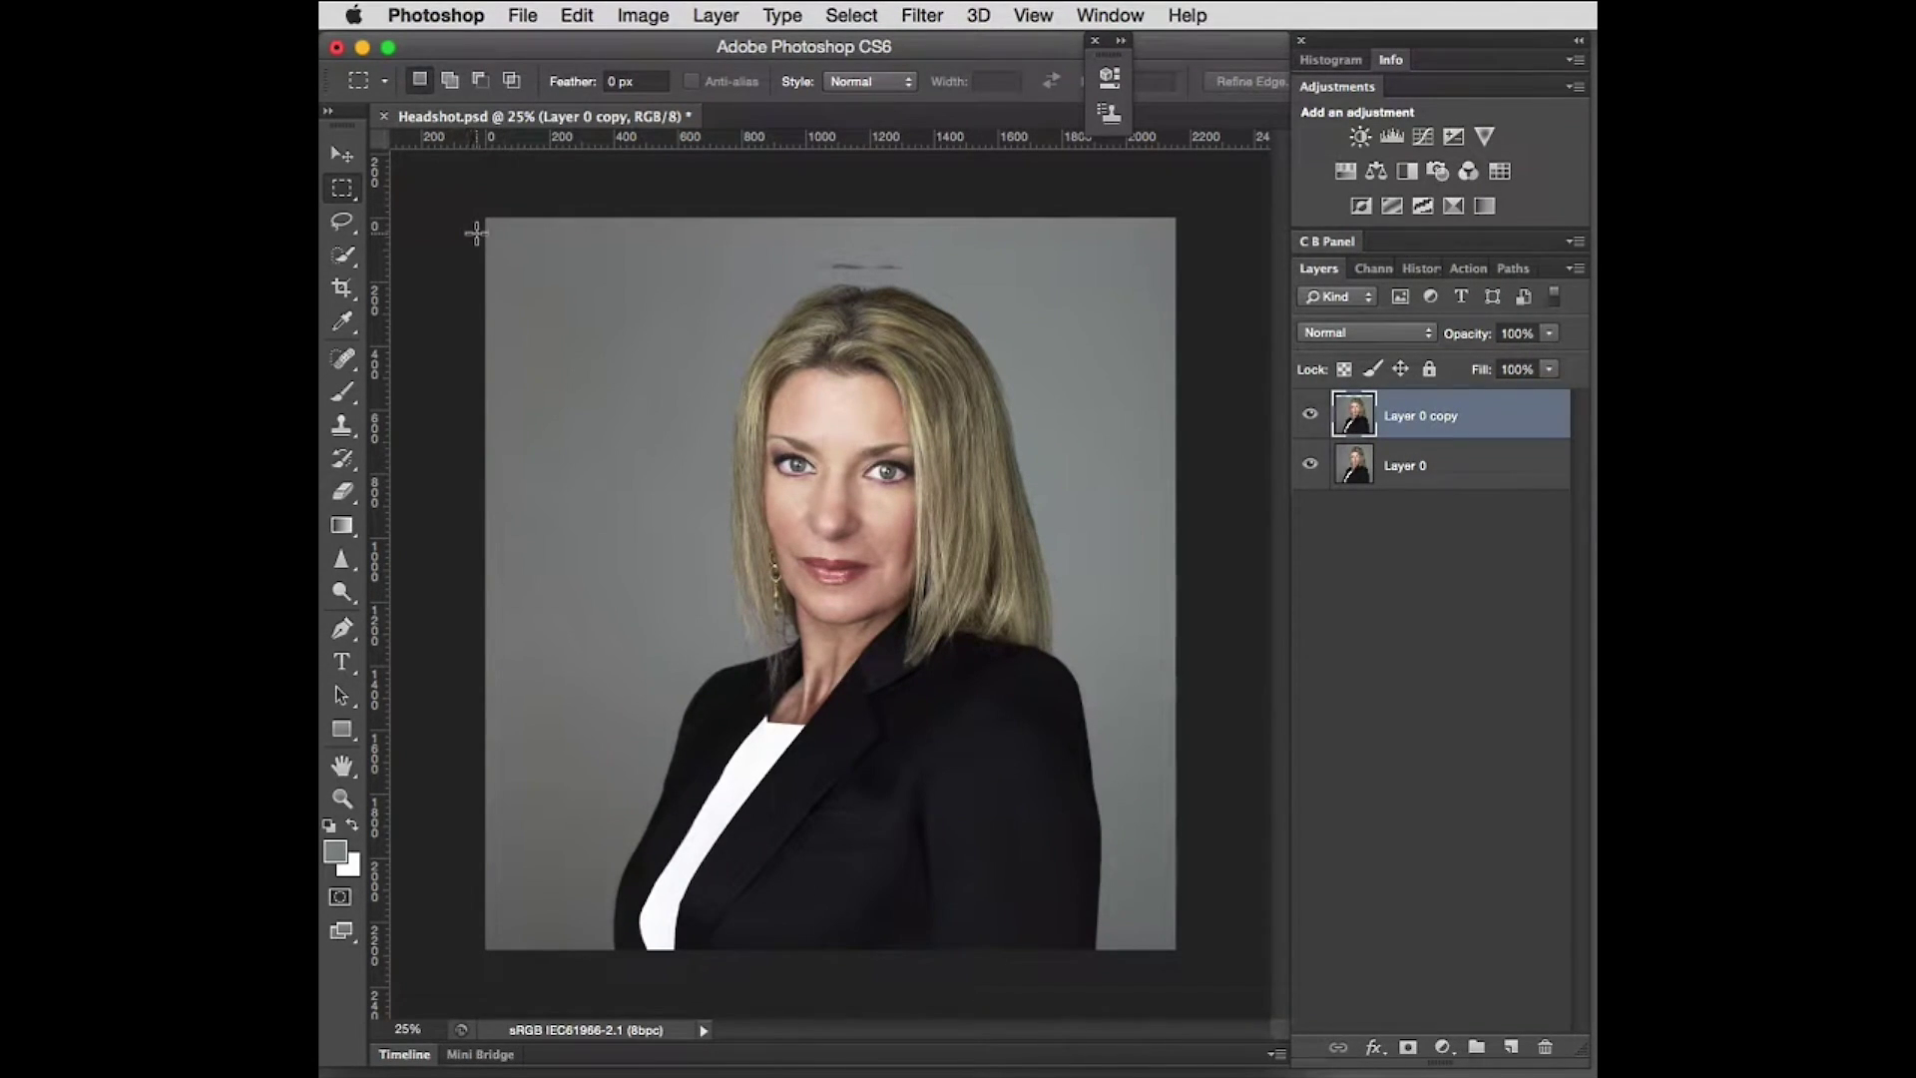
Step: Select a thin full-width strip of grey background above the head and stretch it down over the leftover hair fragment
{"action": "left_click_drag", "start_coordinate": [475, 231], "coordinate": [1206, 259]}
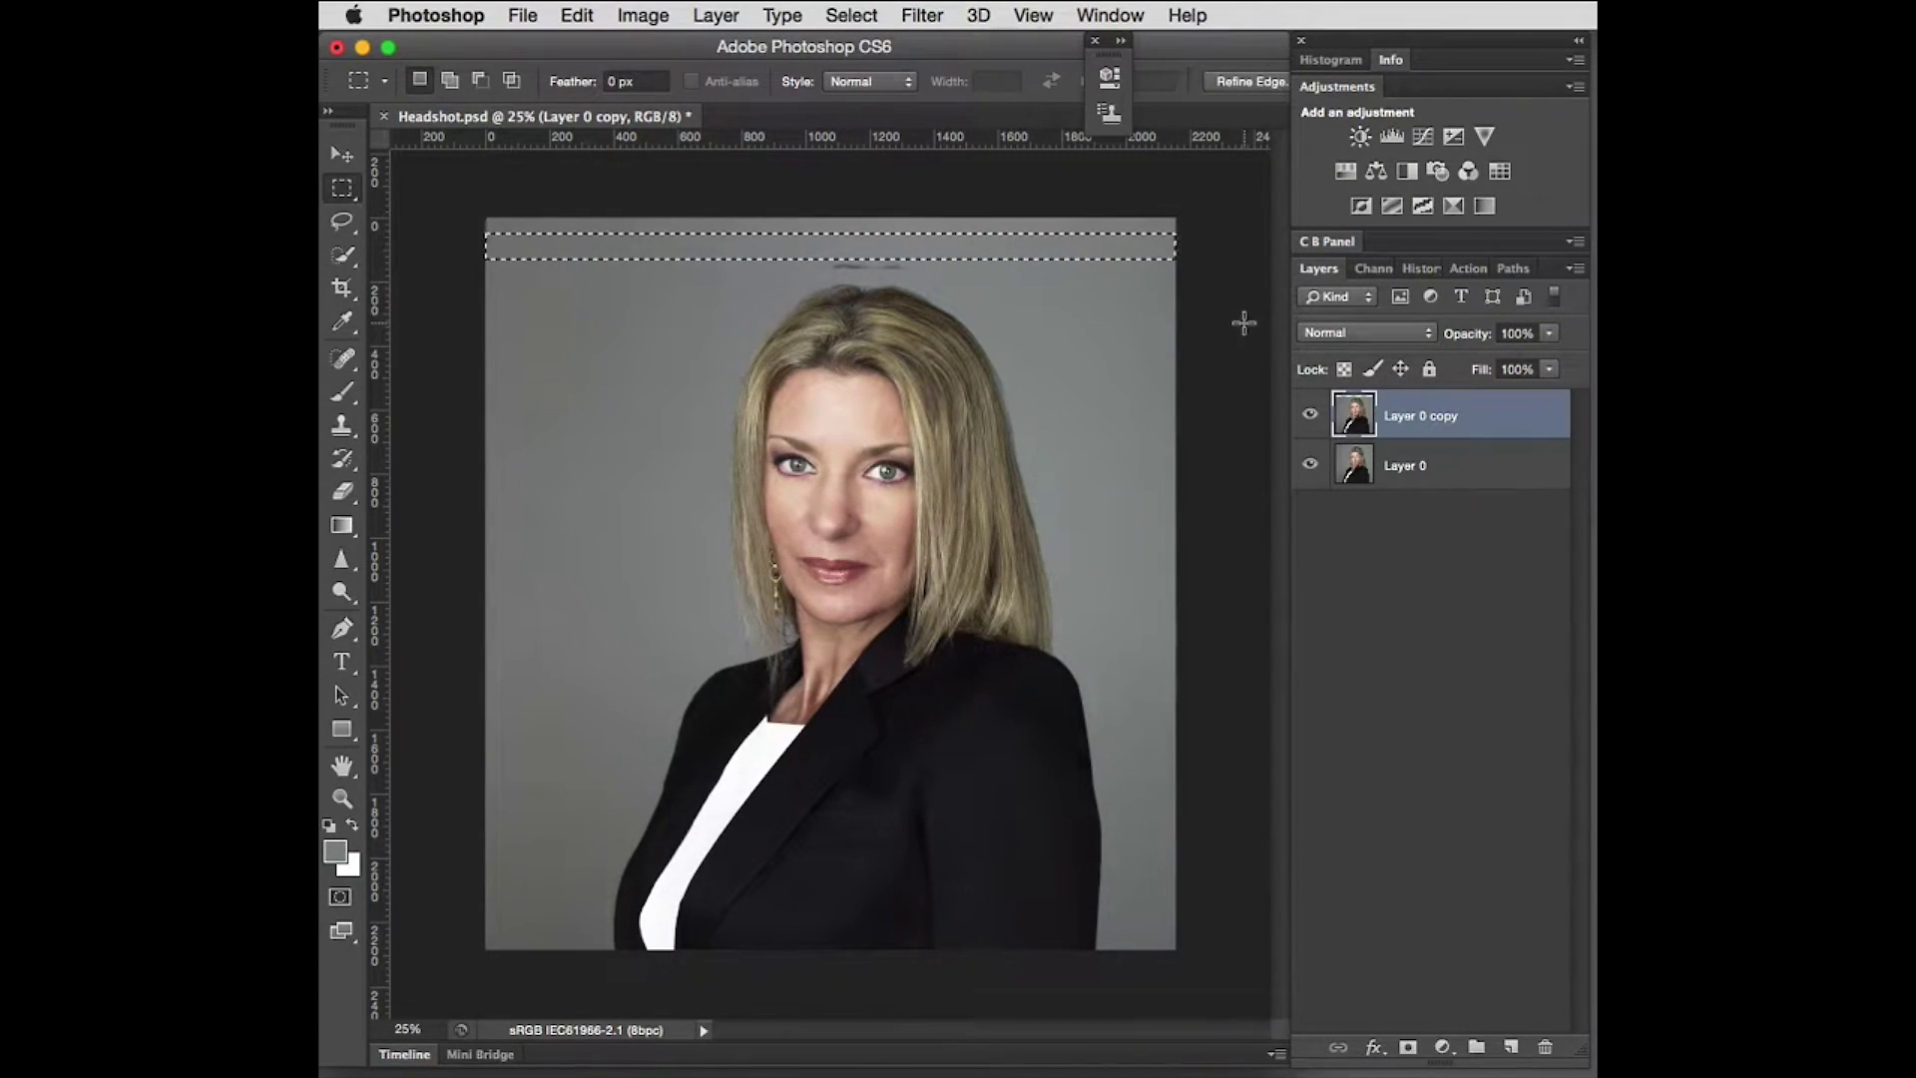
{"action": "key", "text": "super+t"}
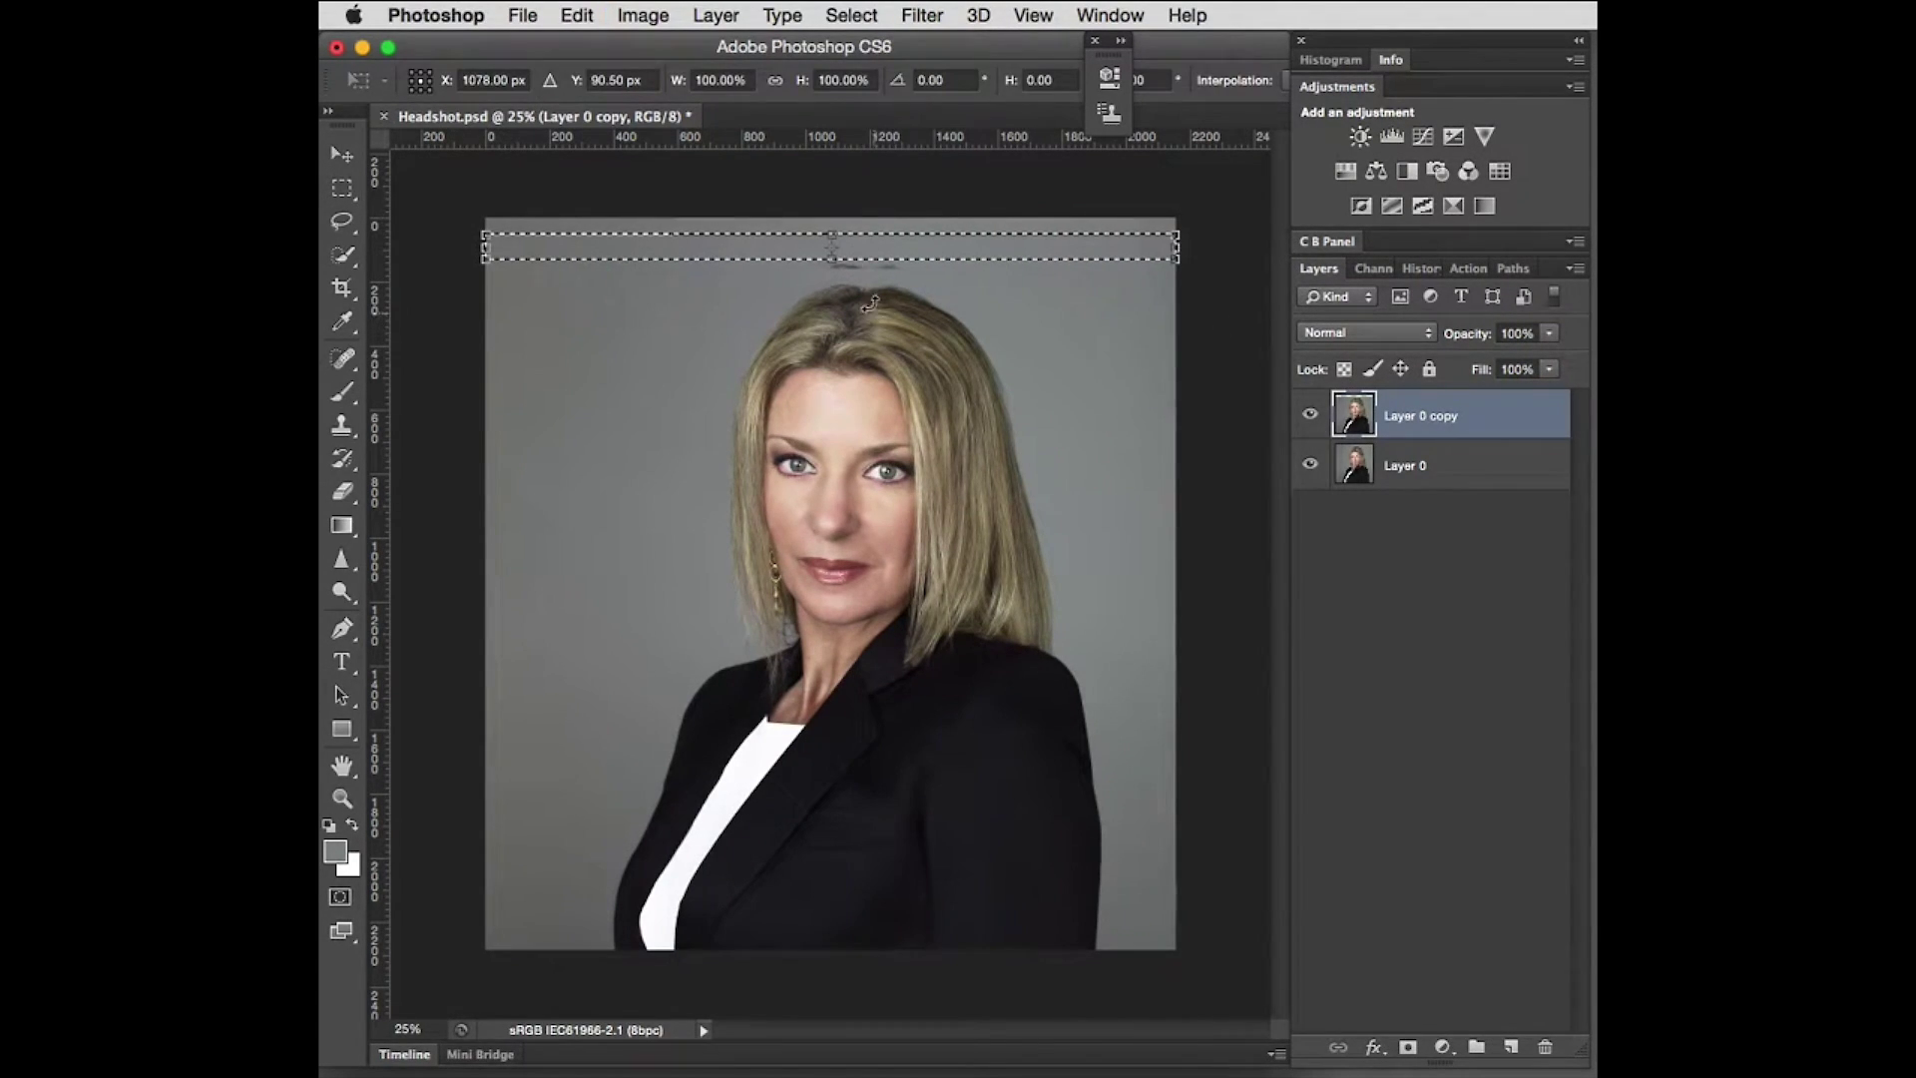
{"action": "left_click_drag", "start_coordinate": [836, 255], "coordinate": [918, 273]}
{"action": "key", "text": "Return"}
{"action": "key", "text": "super+d"}
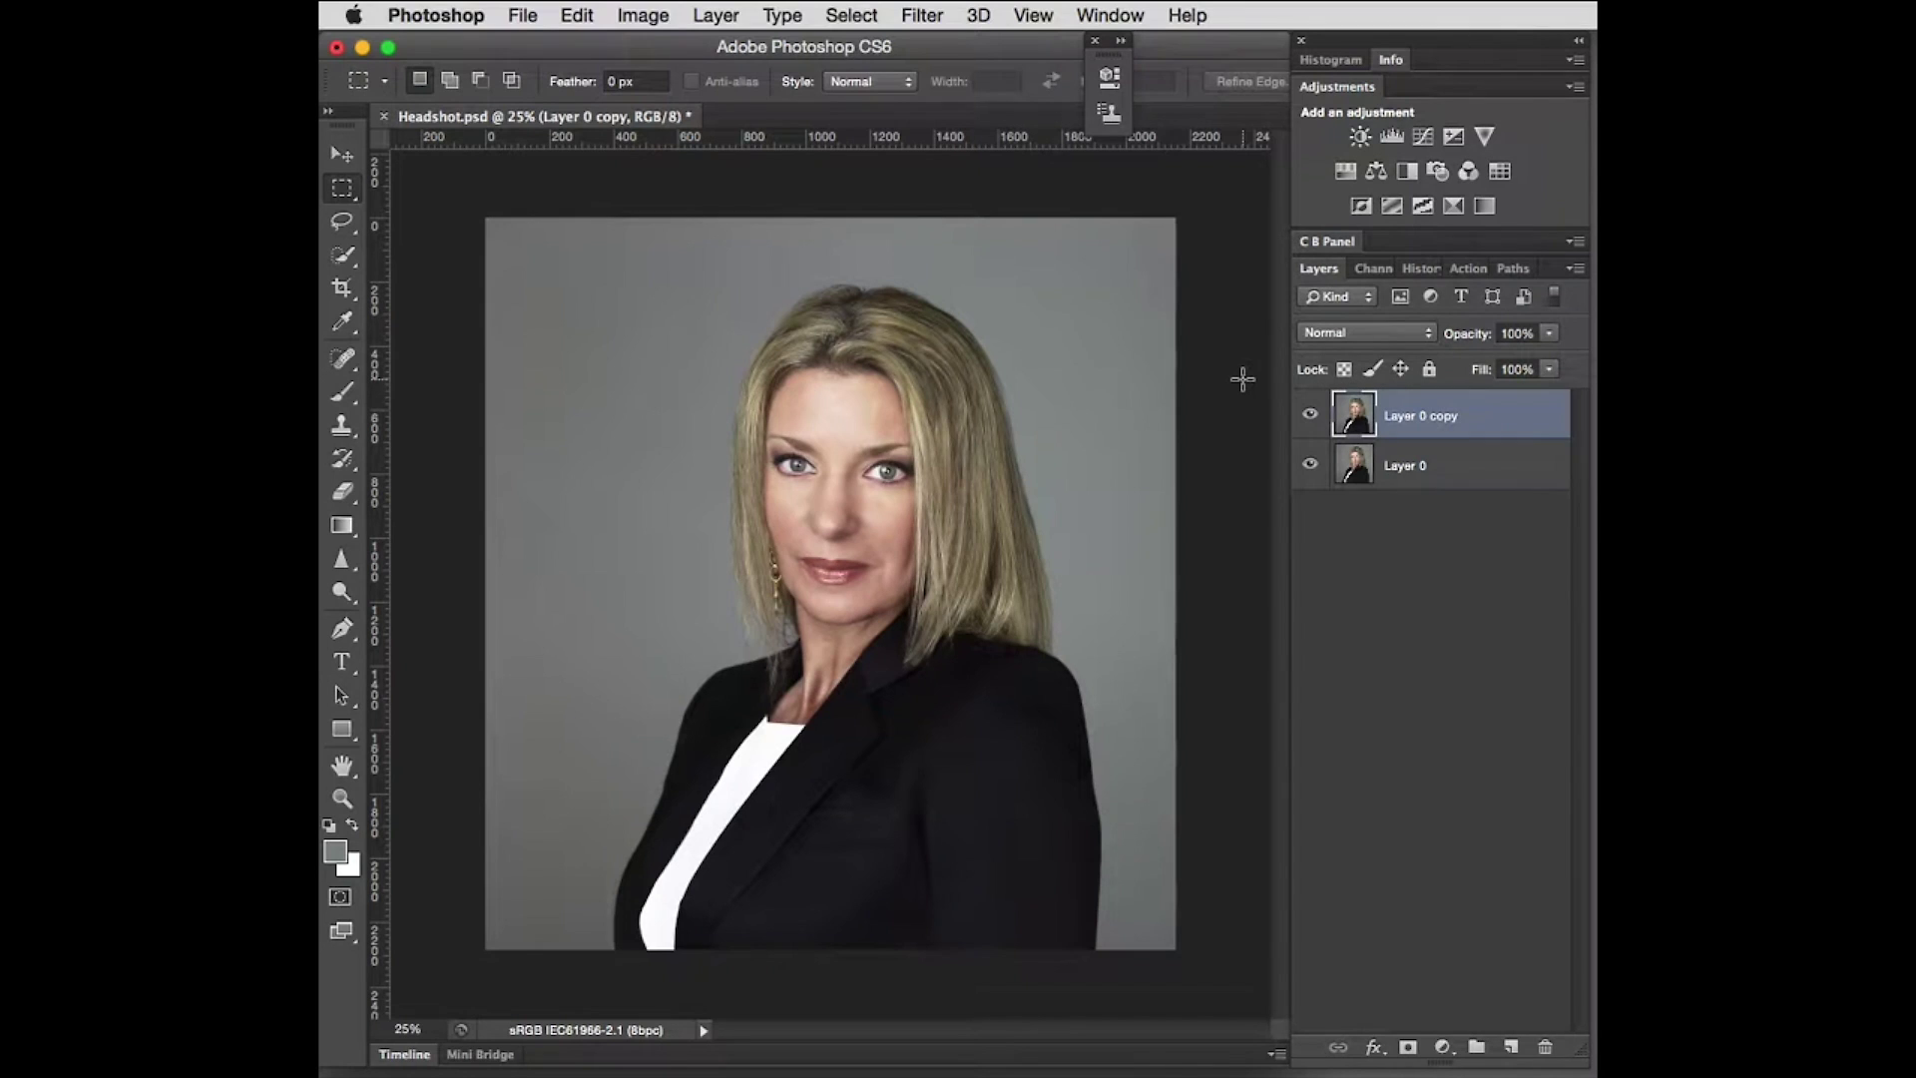
Step: Compare the shortened head with the original by toggling the visibility of Layer 0 copy
{"action": "left_click", "coordinate": [1309, 415]}
{"action": "left_click", "coordinate": [1310, 415]}
{"action": "left_click", "coordinate": [1309, 415]}
{"action": "left_click", "coordinate": [1309, 415]}
Step: Draw a freehand Lasso selection around the nose, from between the eyes to just above the upper lip
{"action": "key", "text": "v"}
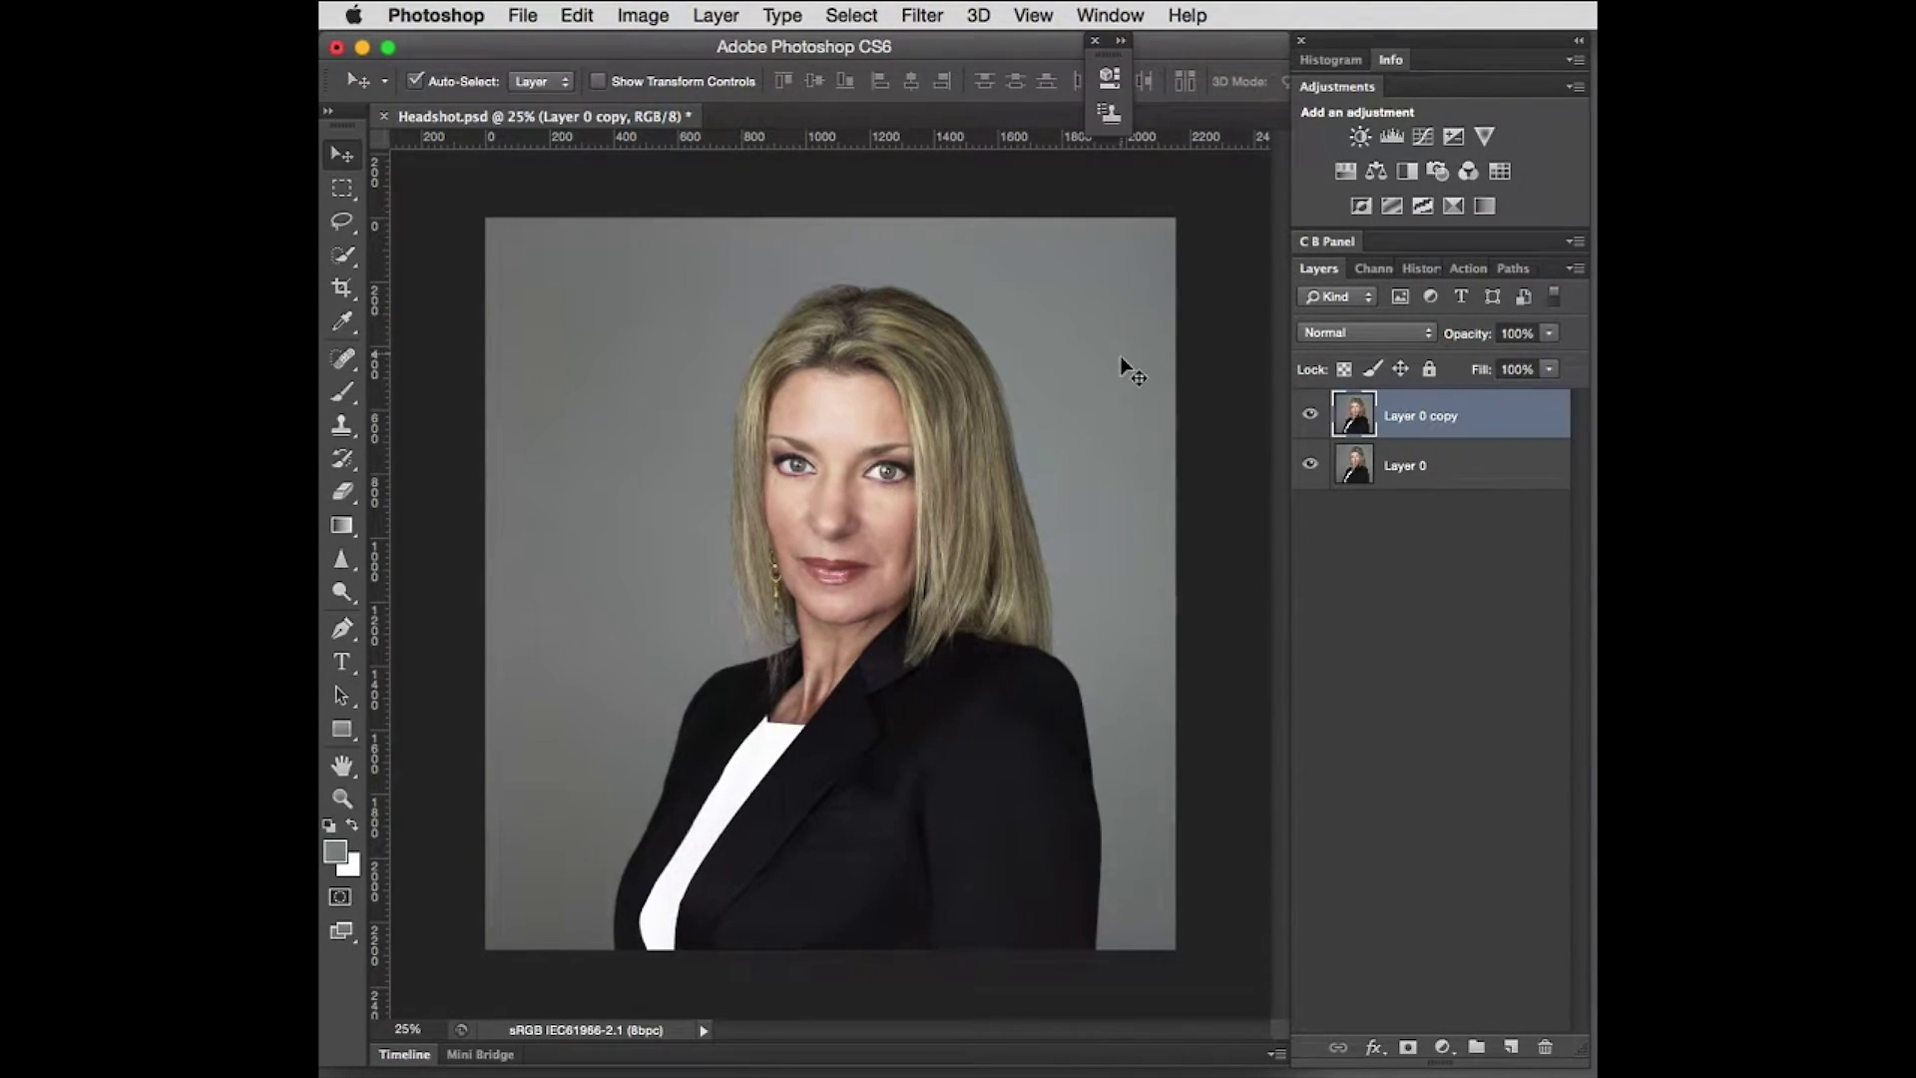
{"action": "left_click", "coordinate": [1017, 379]}
{"action": "left_click", "coordinate": [1030, 384]}
{"action": "left_click_drag", "start_coordinate": [1018, 479], "coordinate": [1173, 369]}
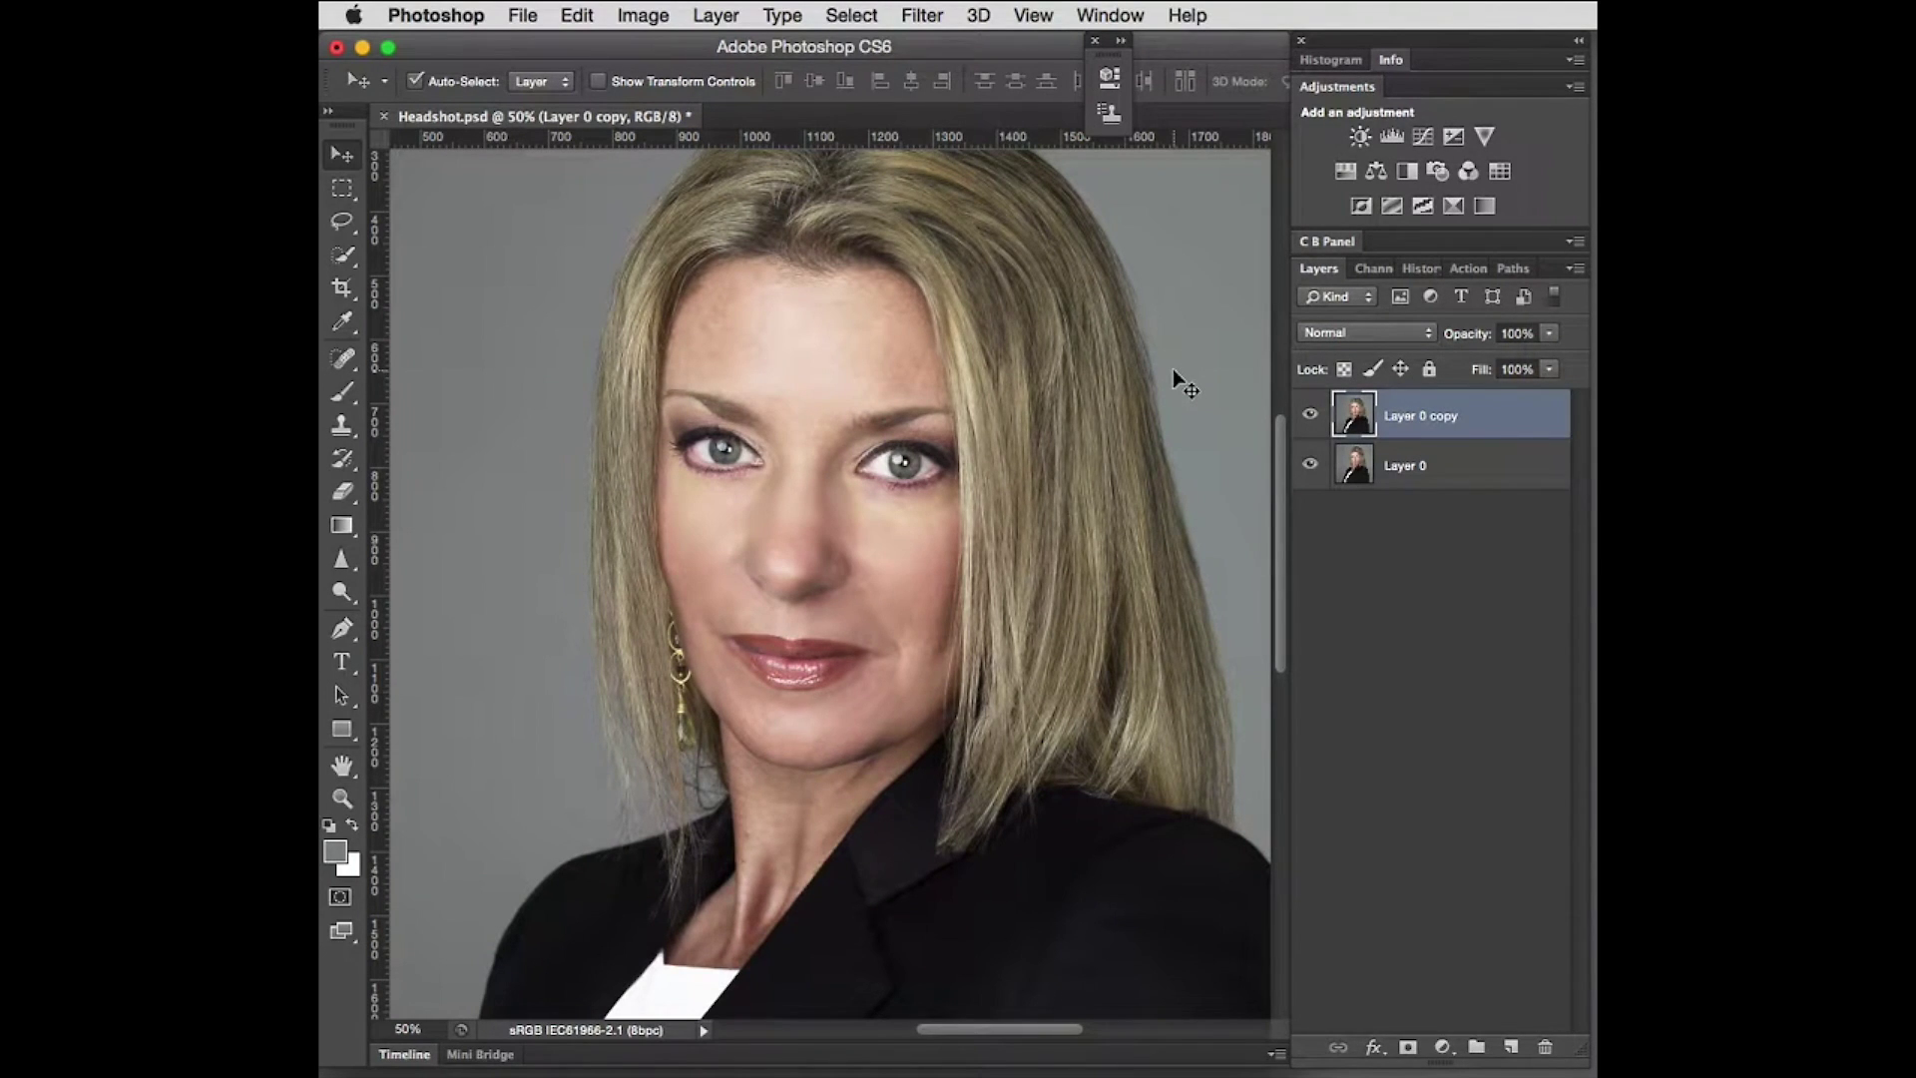
{"action": "key", "text": "l"}
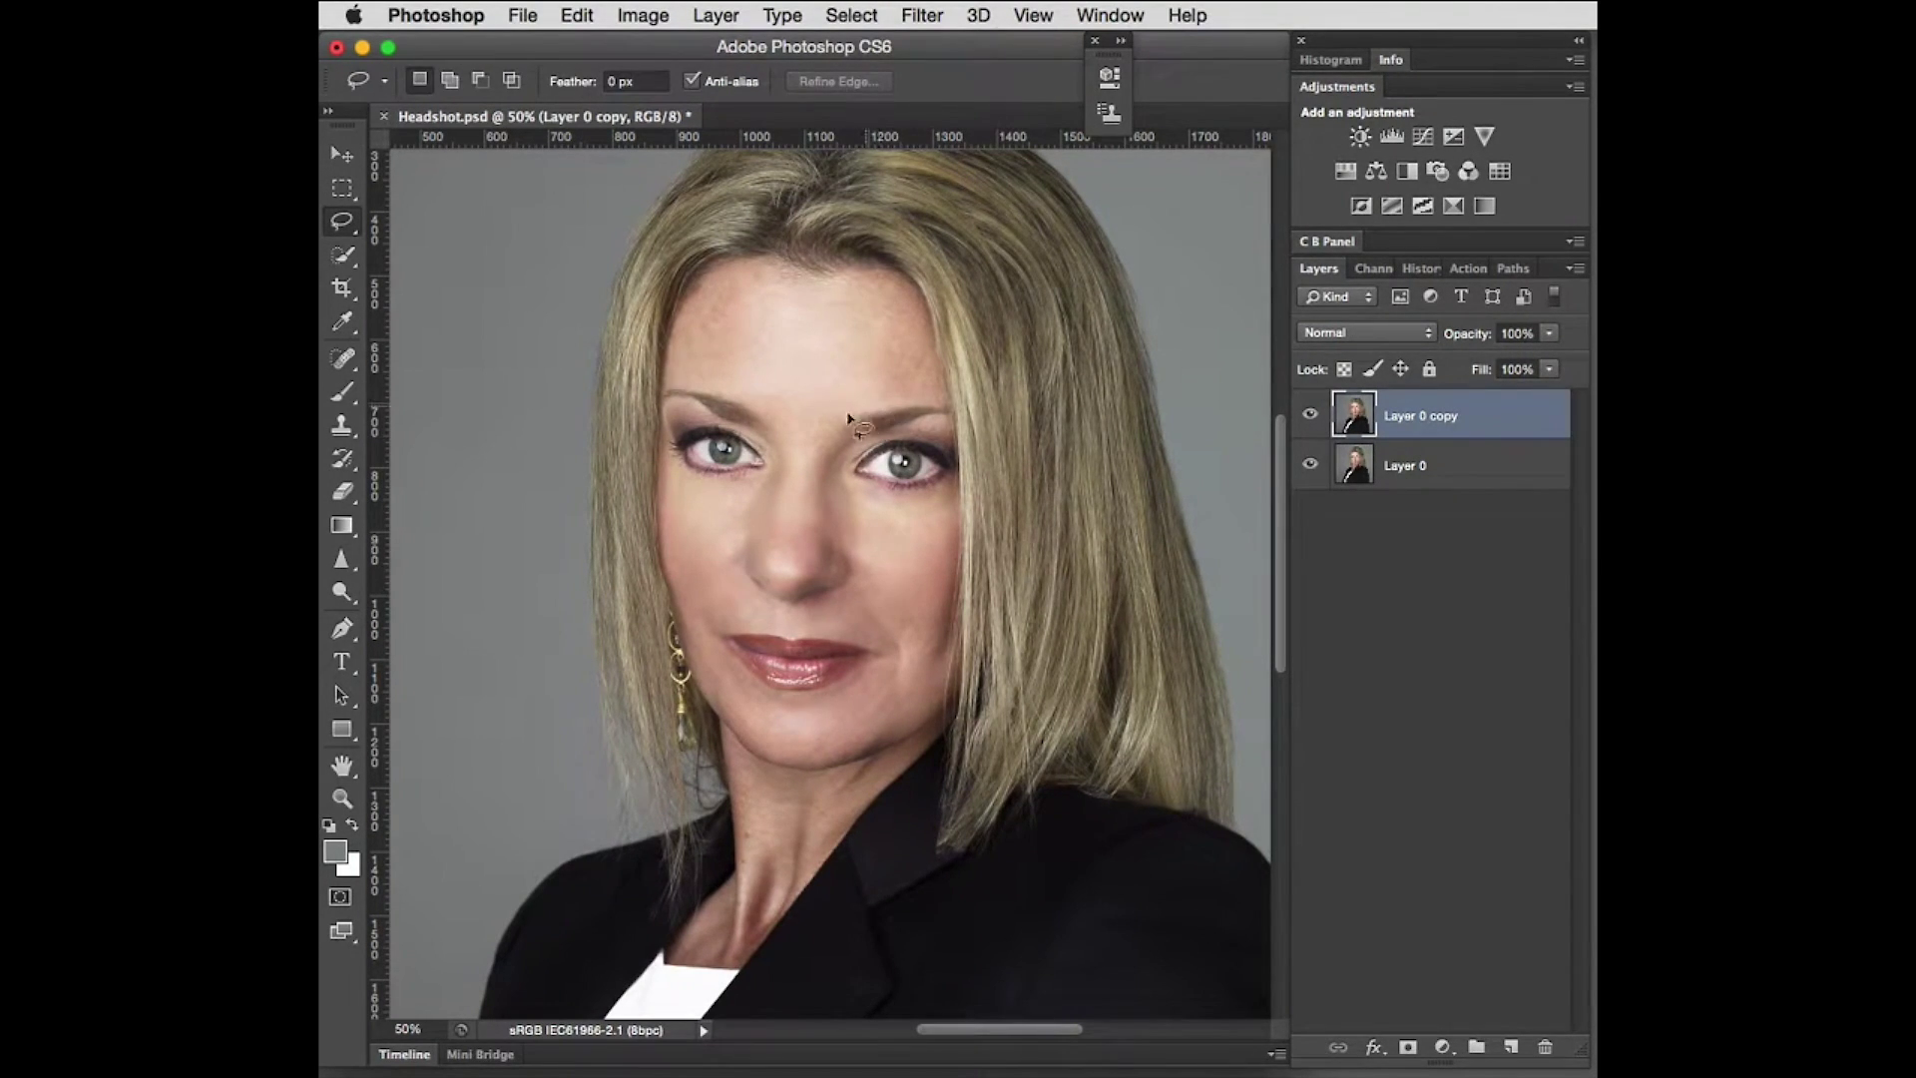
{"action": "mouse_move", "coordinate": [779, 461]}
{"action": "left_mouse_down"}
{"action": "mouse_move", "coordinate": [727, 558]}
{"action": "mouse_move", "coordinate": [732, 607]}
{"action": "mouse_move", "coordinate": [854, 610]}
{"action": "mouse_move", "coordinate": [867, 551]}
{"action": "mouse_move", "coordinate": [811, 429]}
{"action": "mouse_move", "coordinate": [764, 513]}
{"action": "left_mouse_up"}
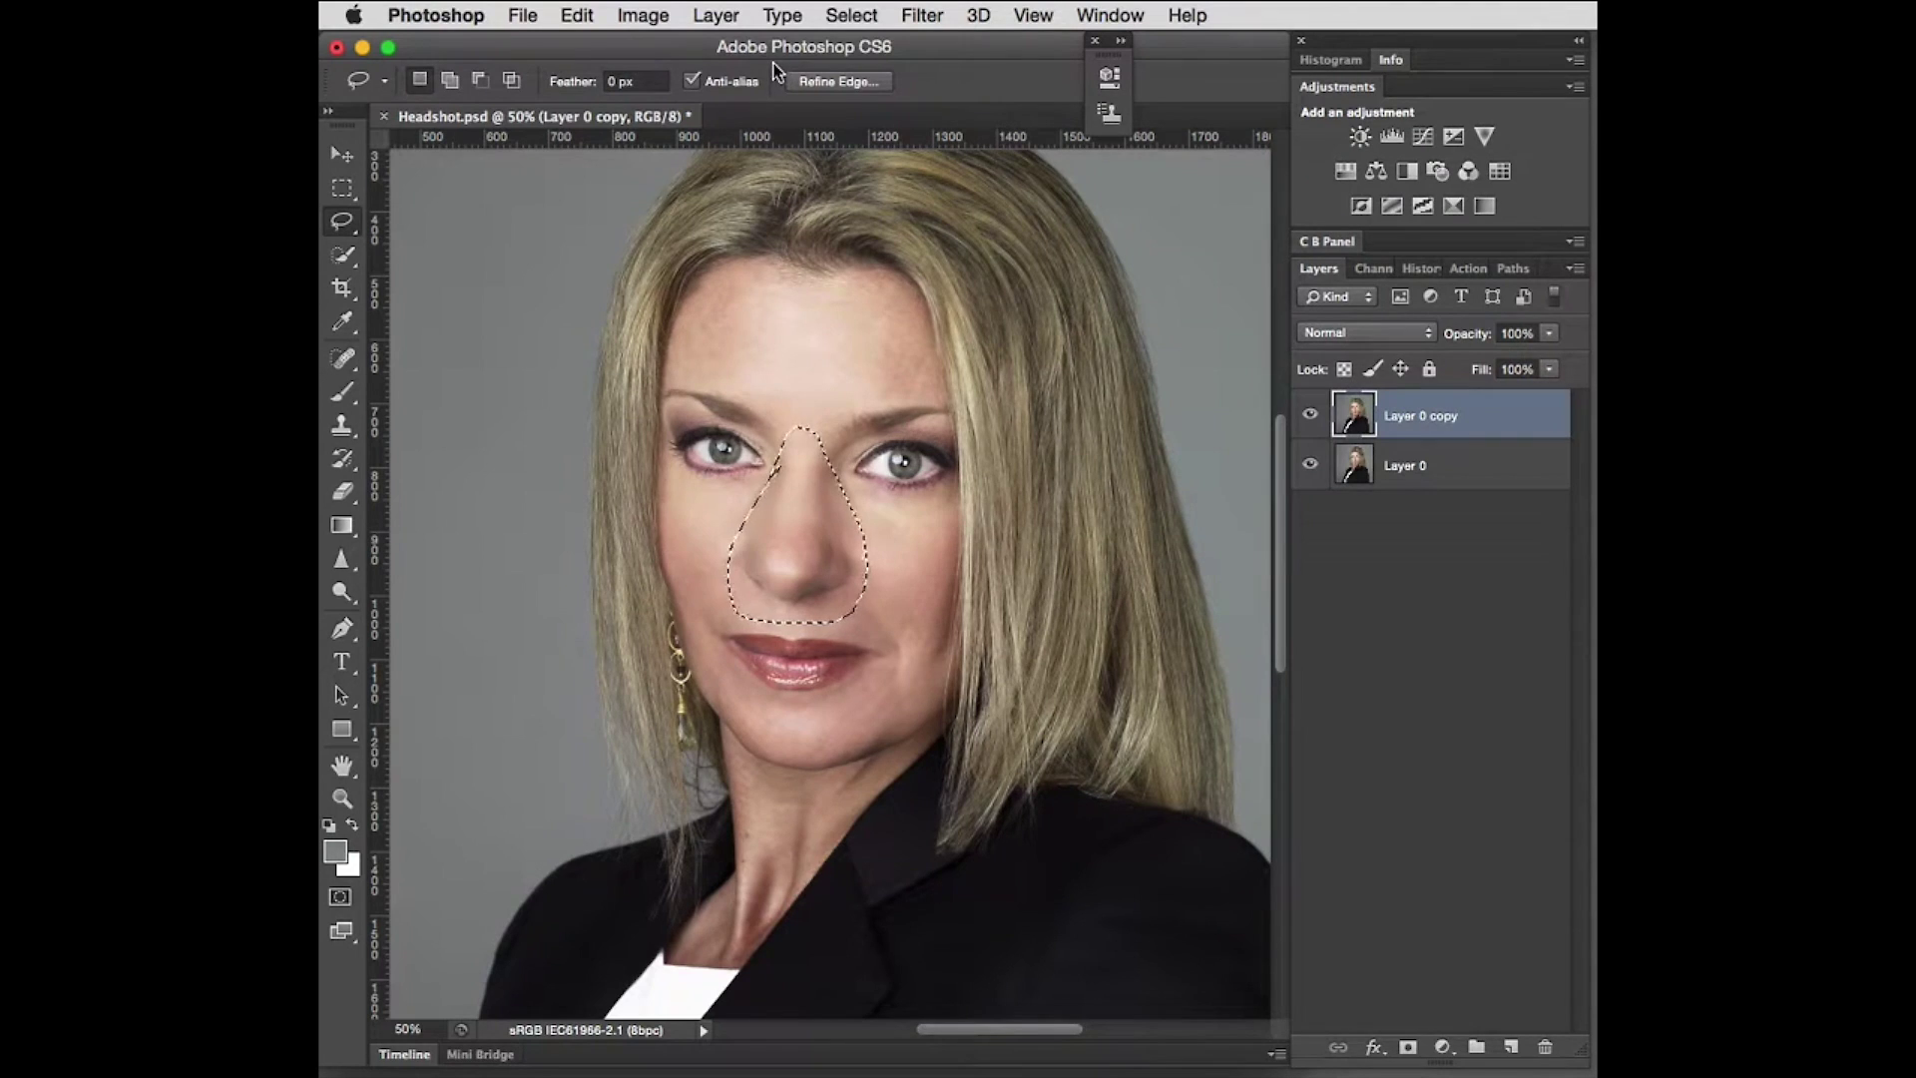
Step: Apply the Pinch distortion to the selected nose with an amount of 50%, checking its before-and-after preview, and deselect
{"action": "left_click", "coordinate": [926, 16]}
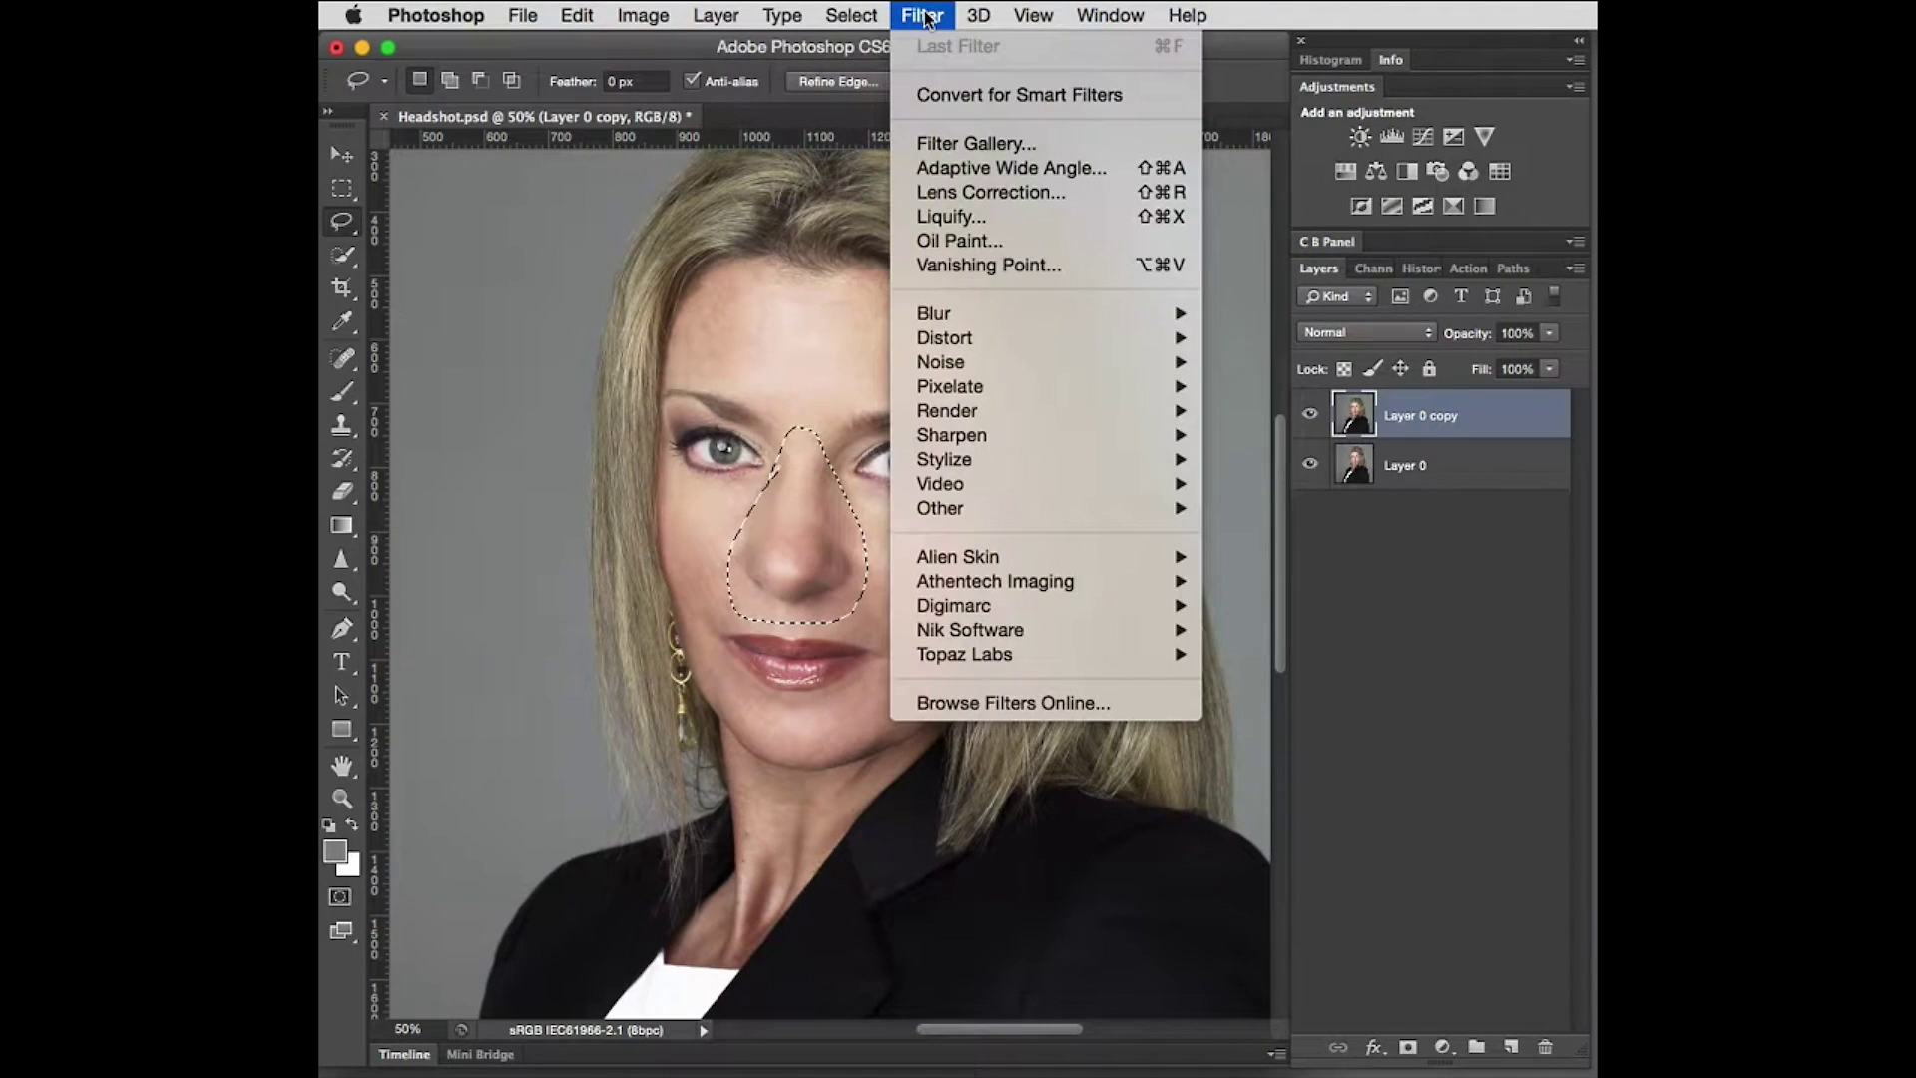
{"action": "mouse_move", "coordinate": [943, 339]}
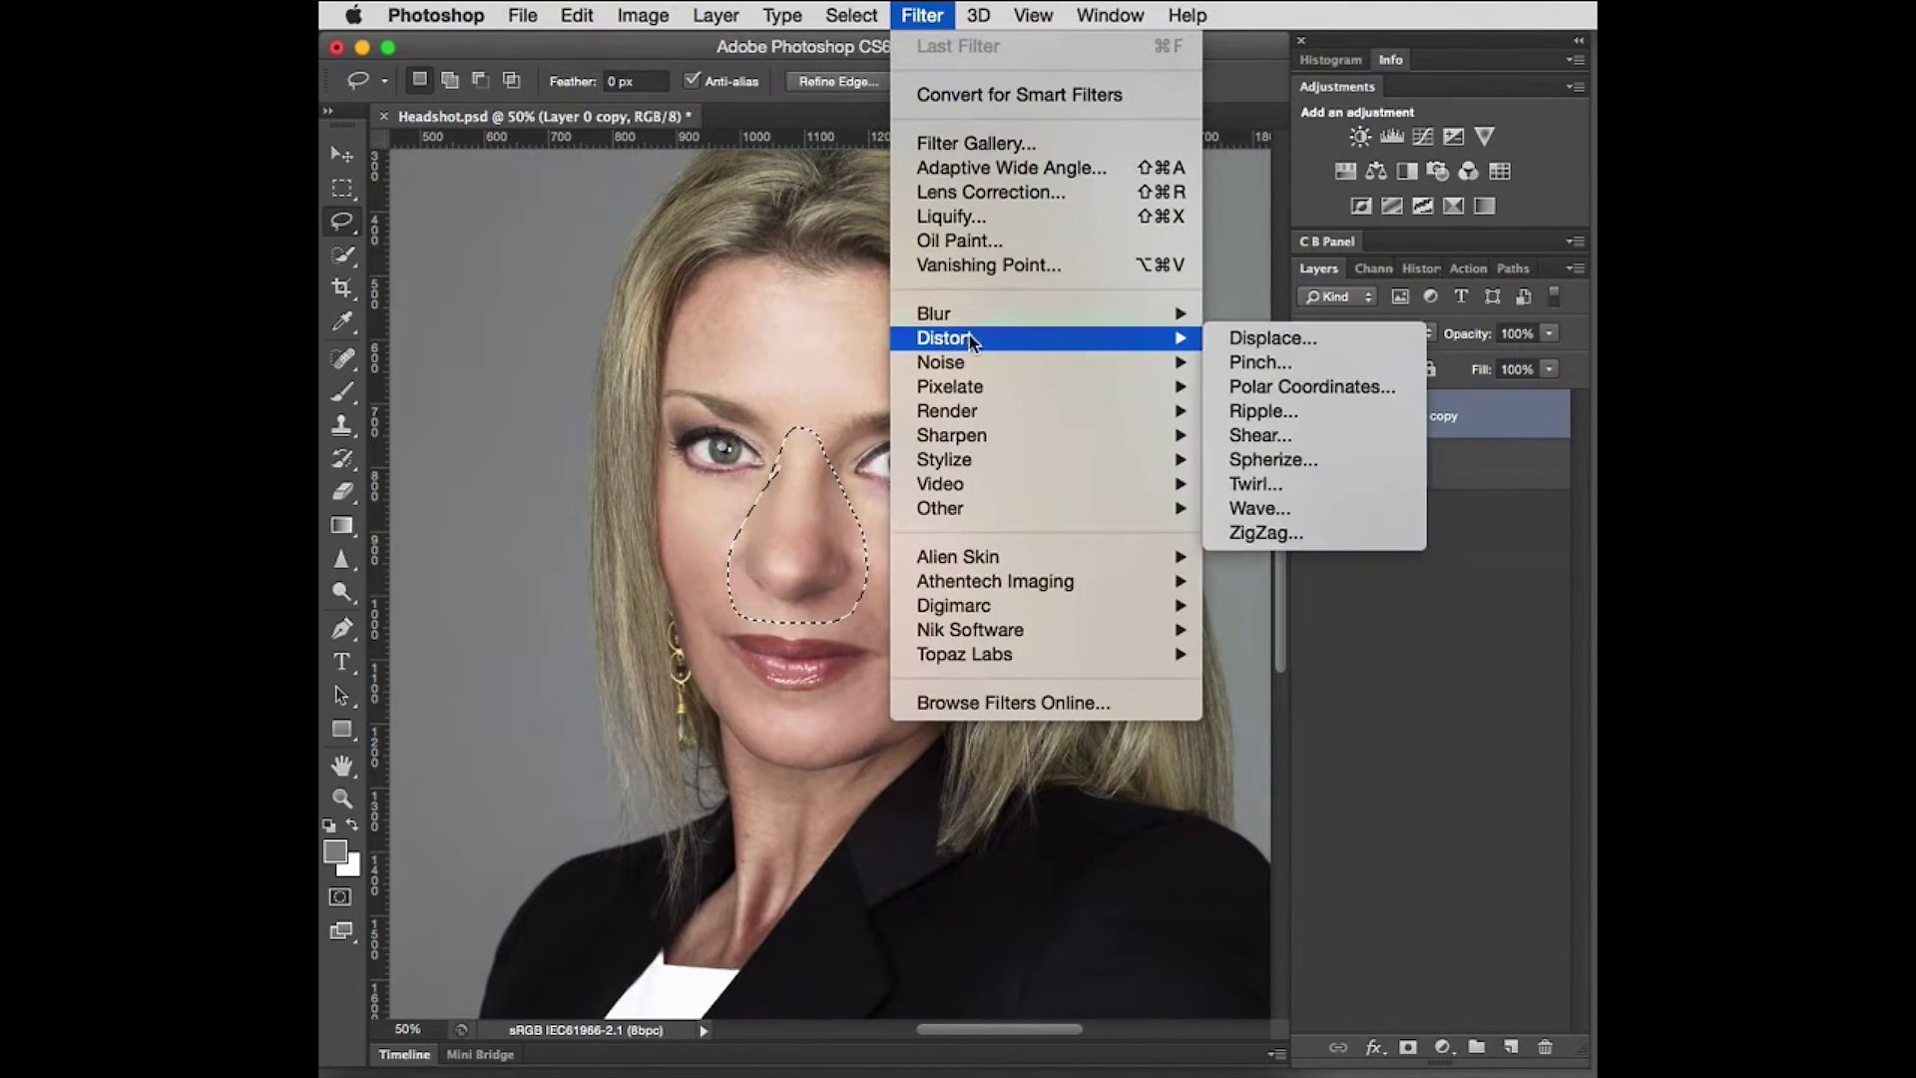
{"action": "left_click", "coordinate": [1246, 363]}
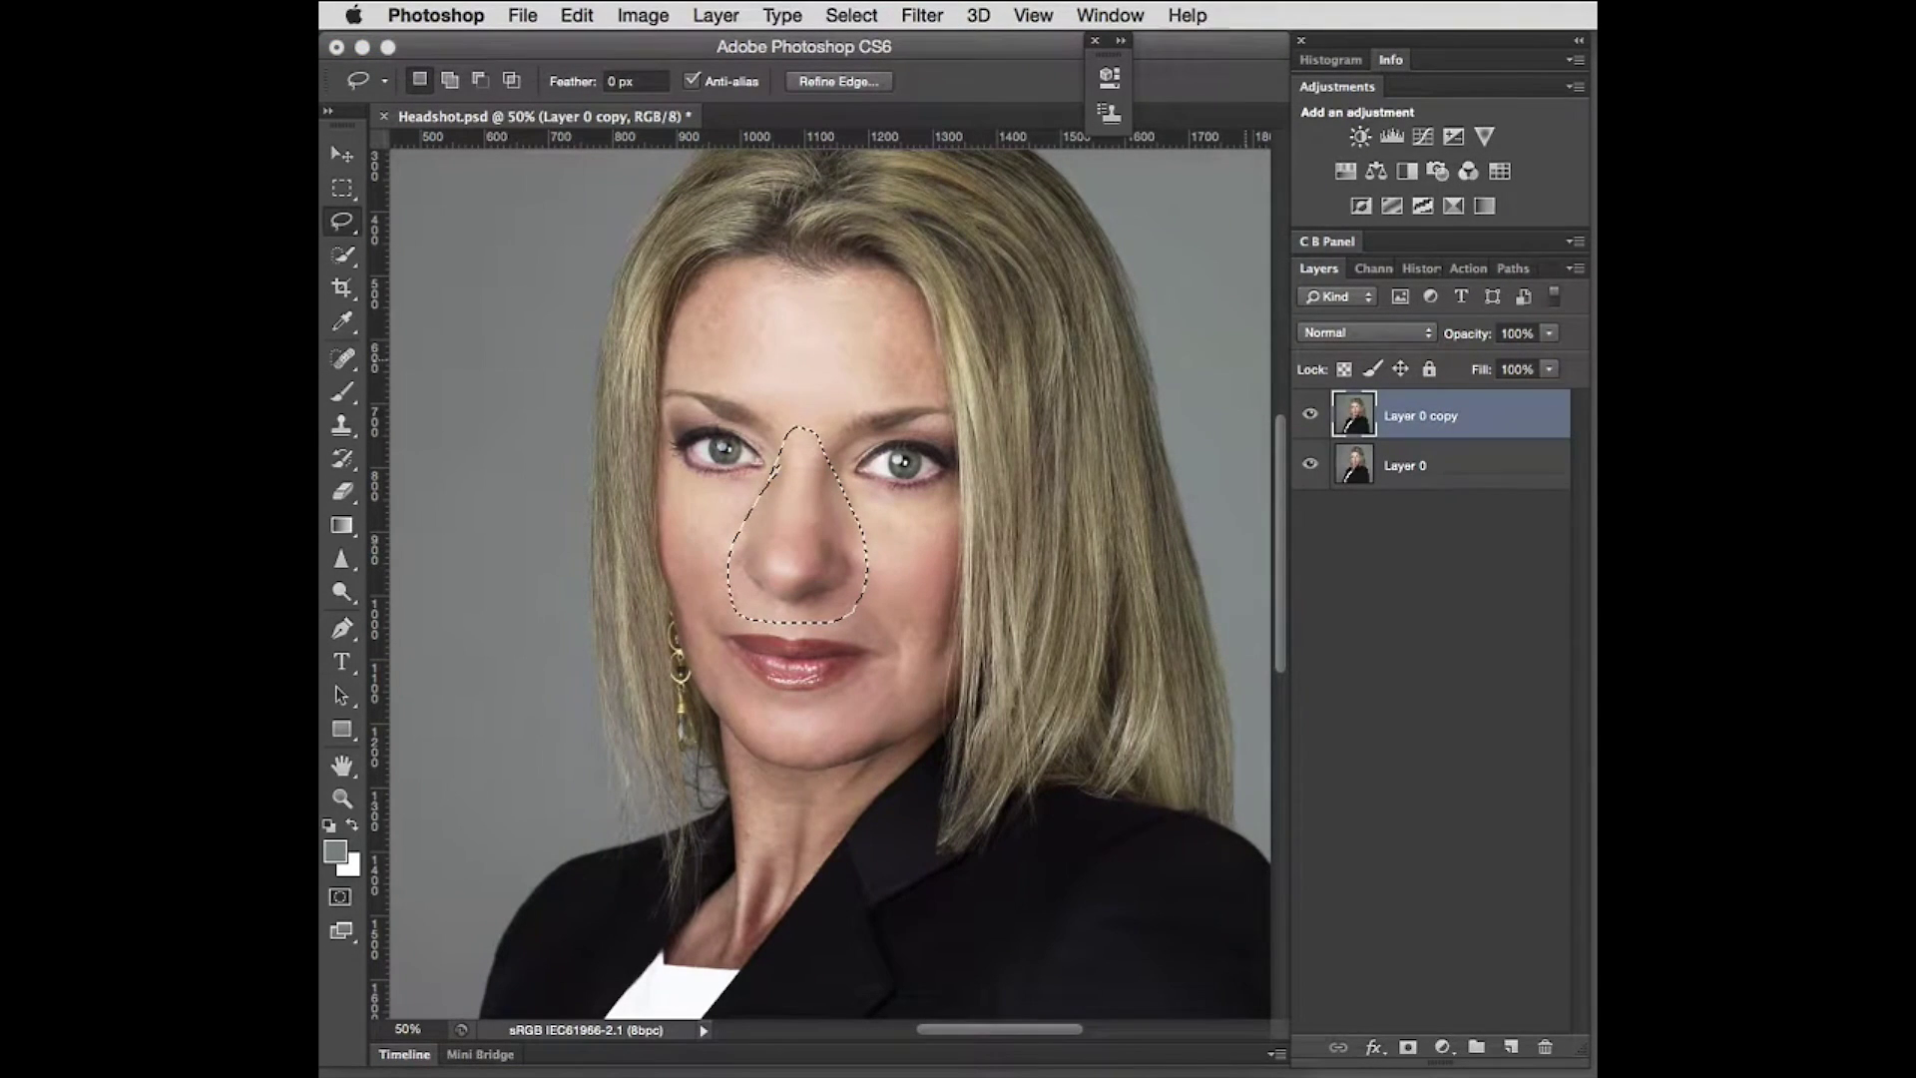
{"action": "left_click_drag", "start_coordinate": [1429, 307], "coordinate": [1374, 108]}
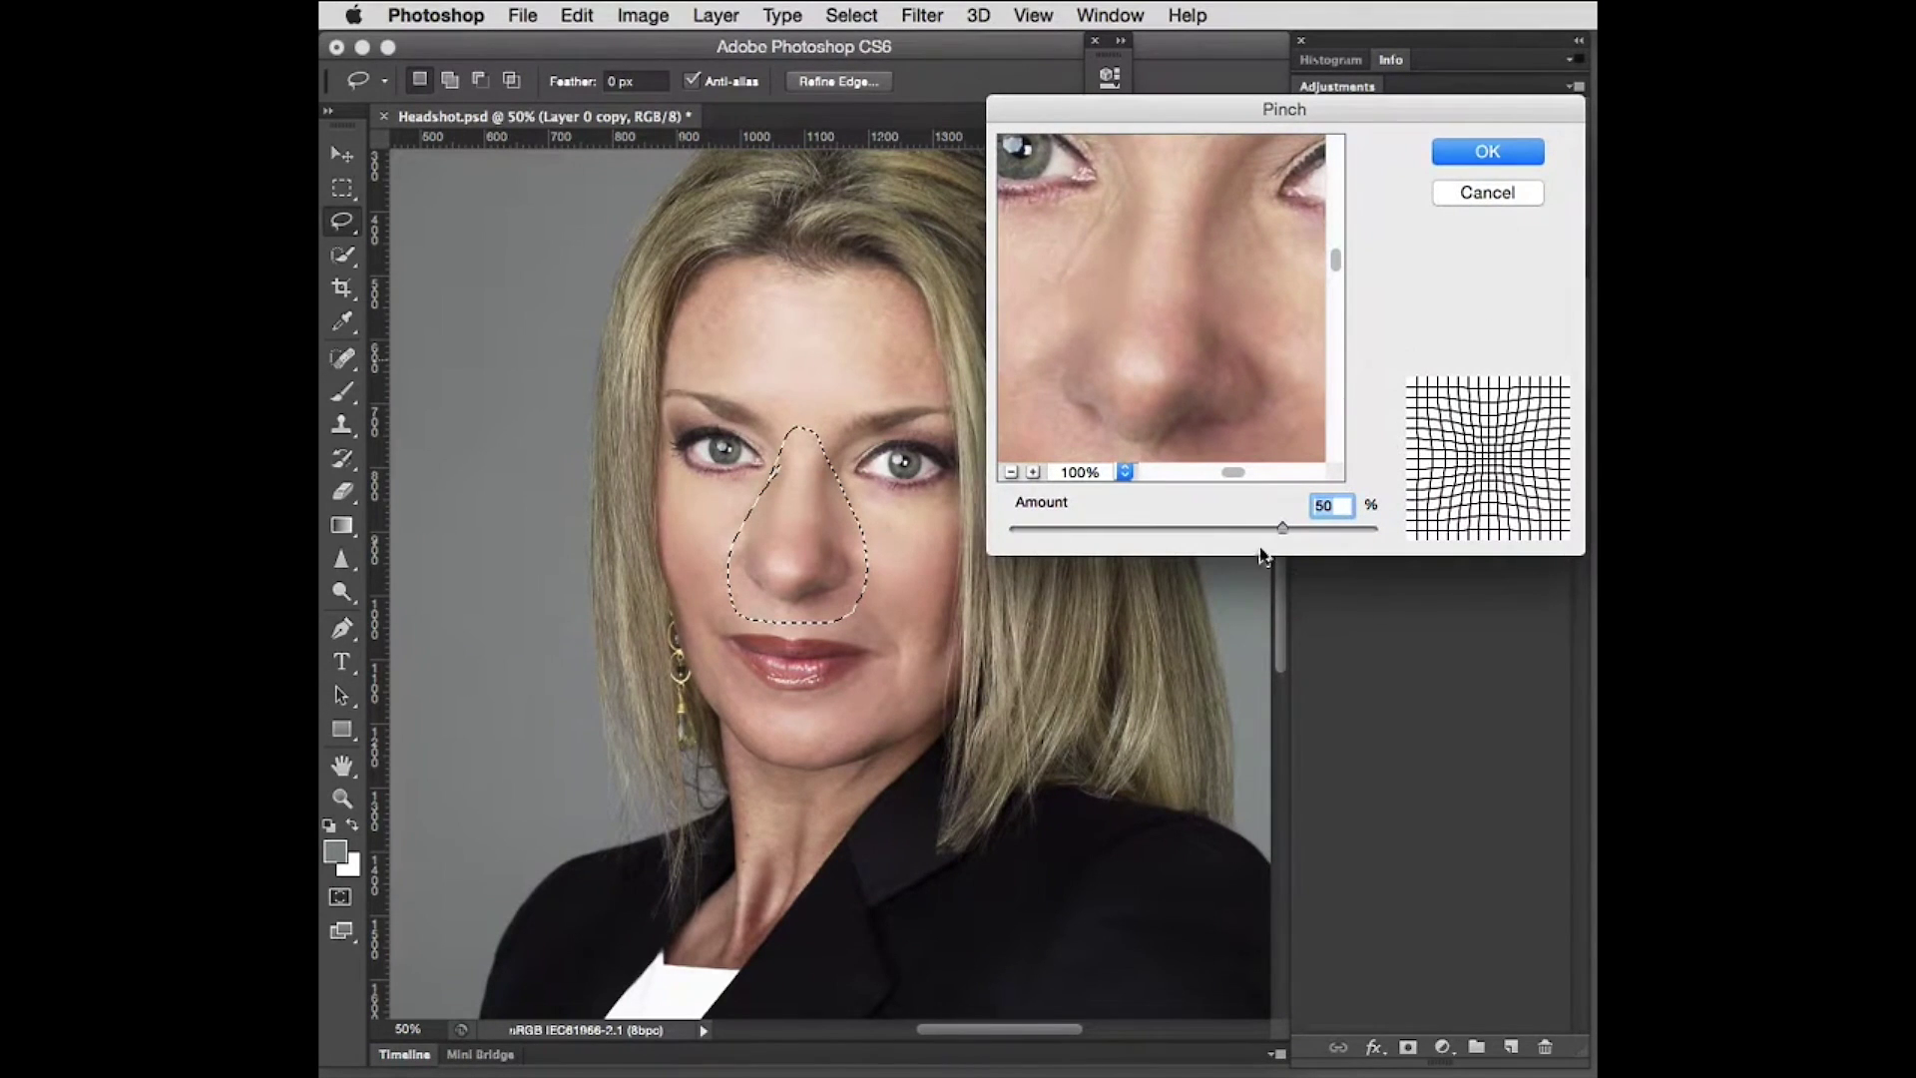
{"action": "left_click", "coordinate": [1290, 371]}
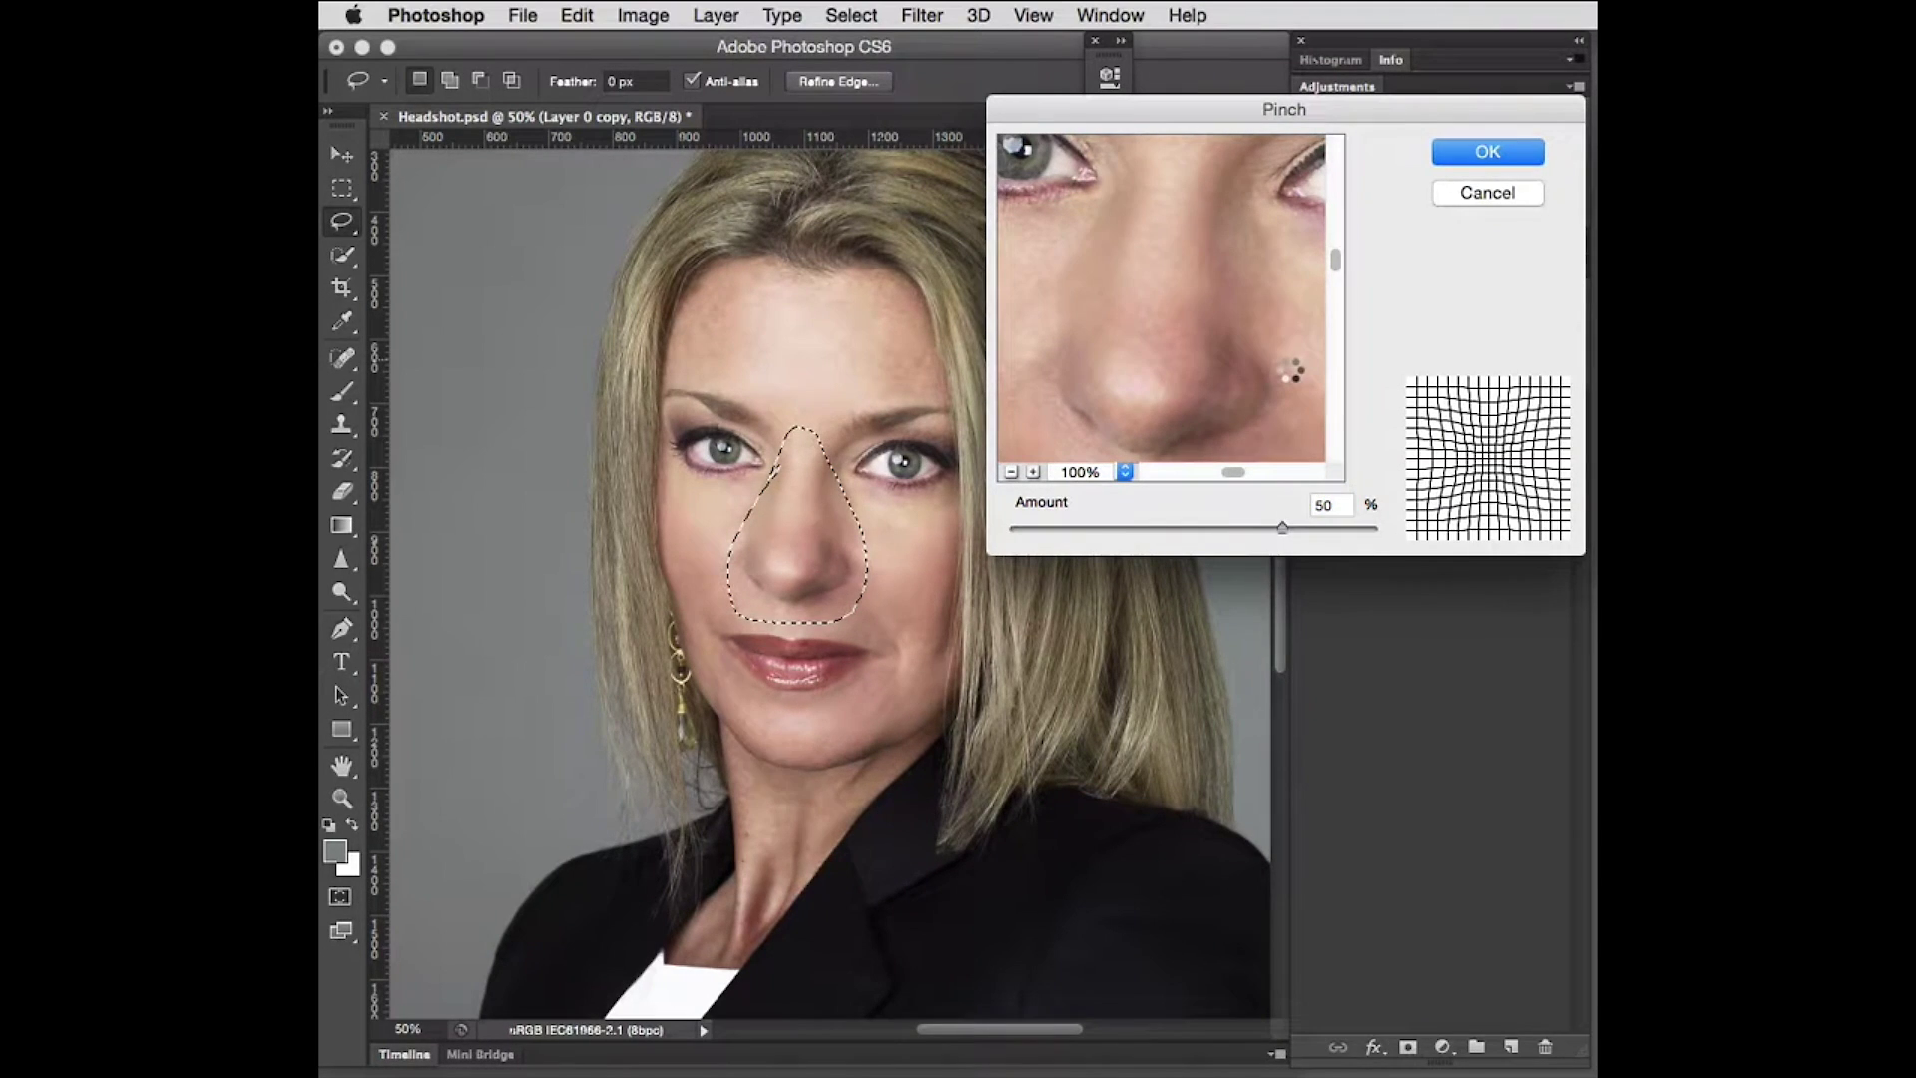
{"action": "left_click", "coordinate": [1291, 372]}
{"action": "left_click", "coordinate": [1292, 371]}
{"action": "left_click", "coordinate": [1294, 371]}
{"action": "left_click", "coordinate": [1294, 371]}
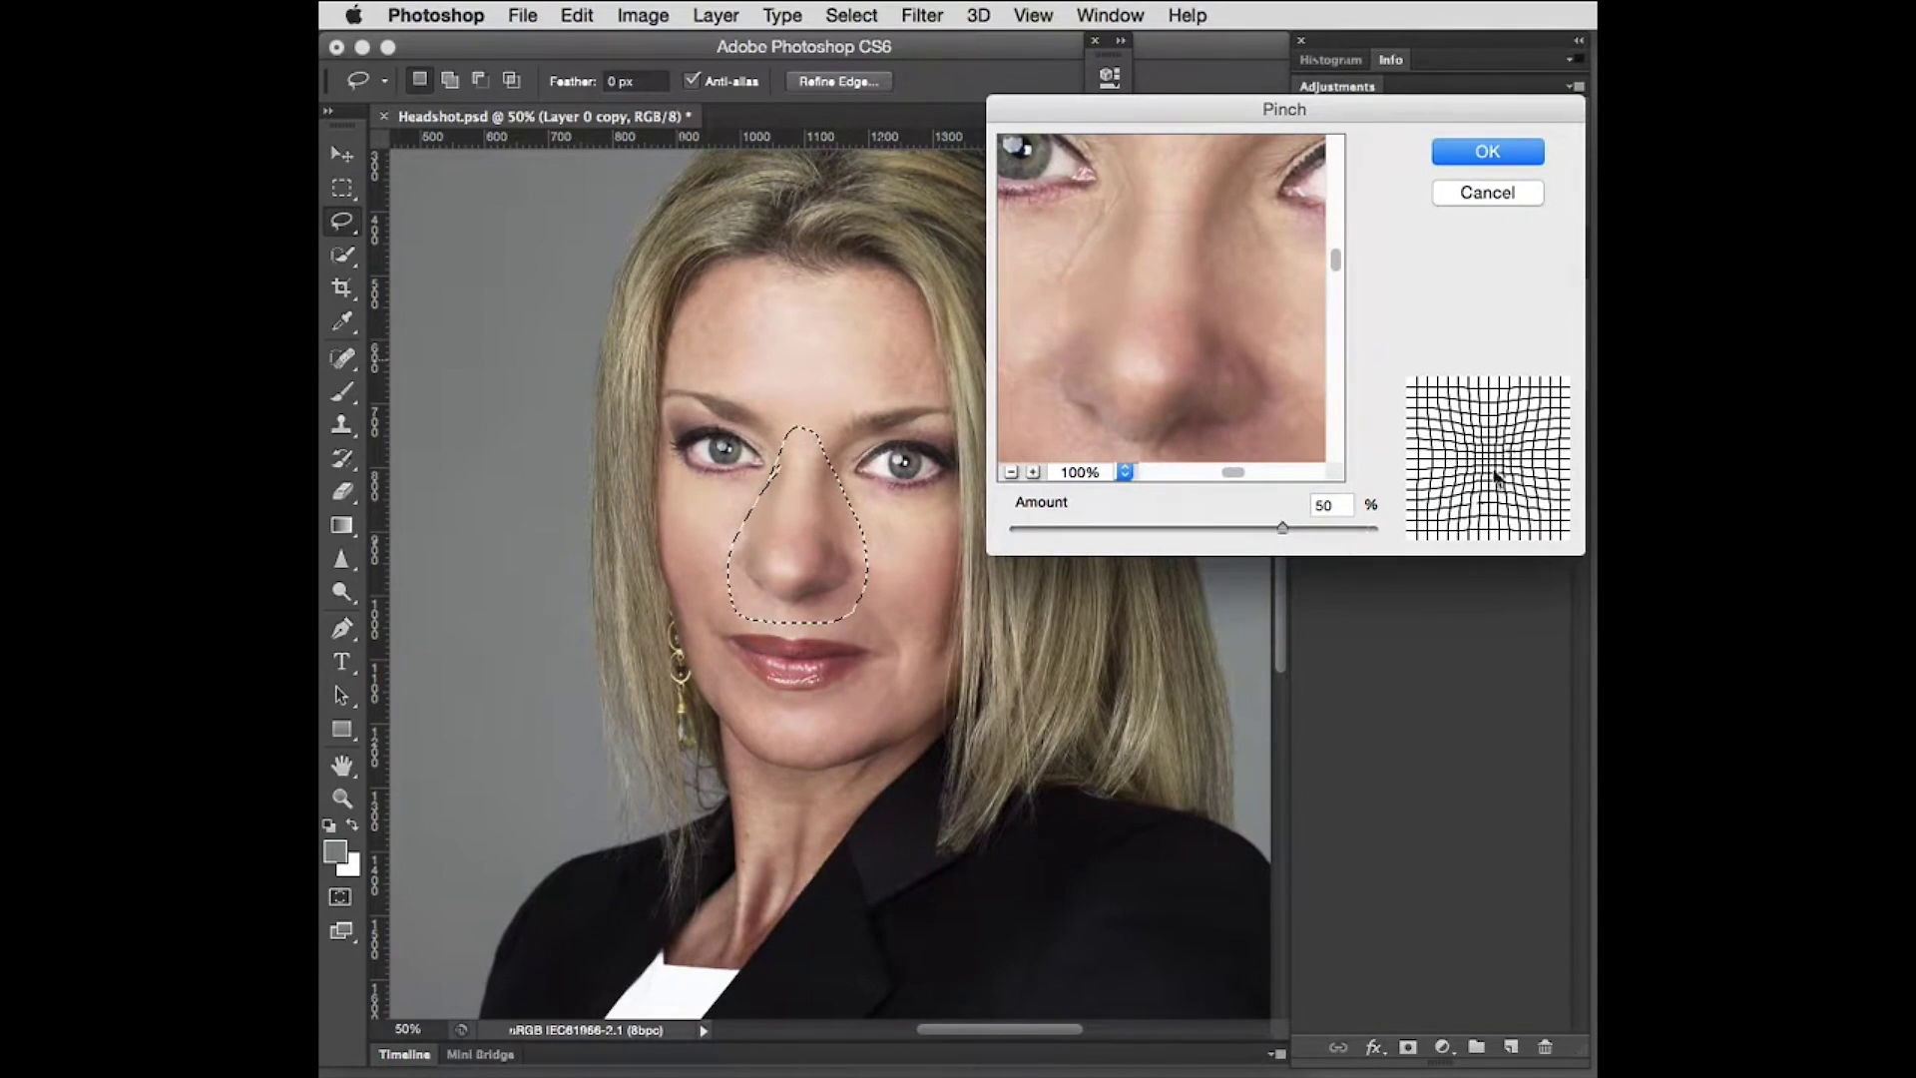
{"action": "left_click", "coordinate": [1483, 156]}
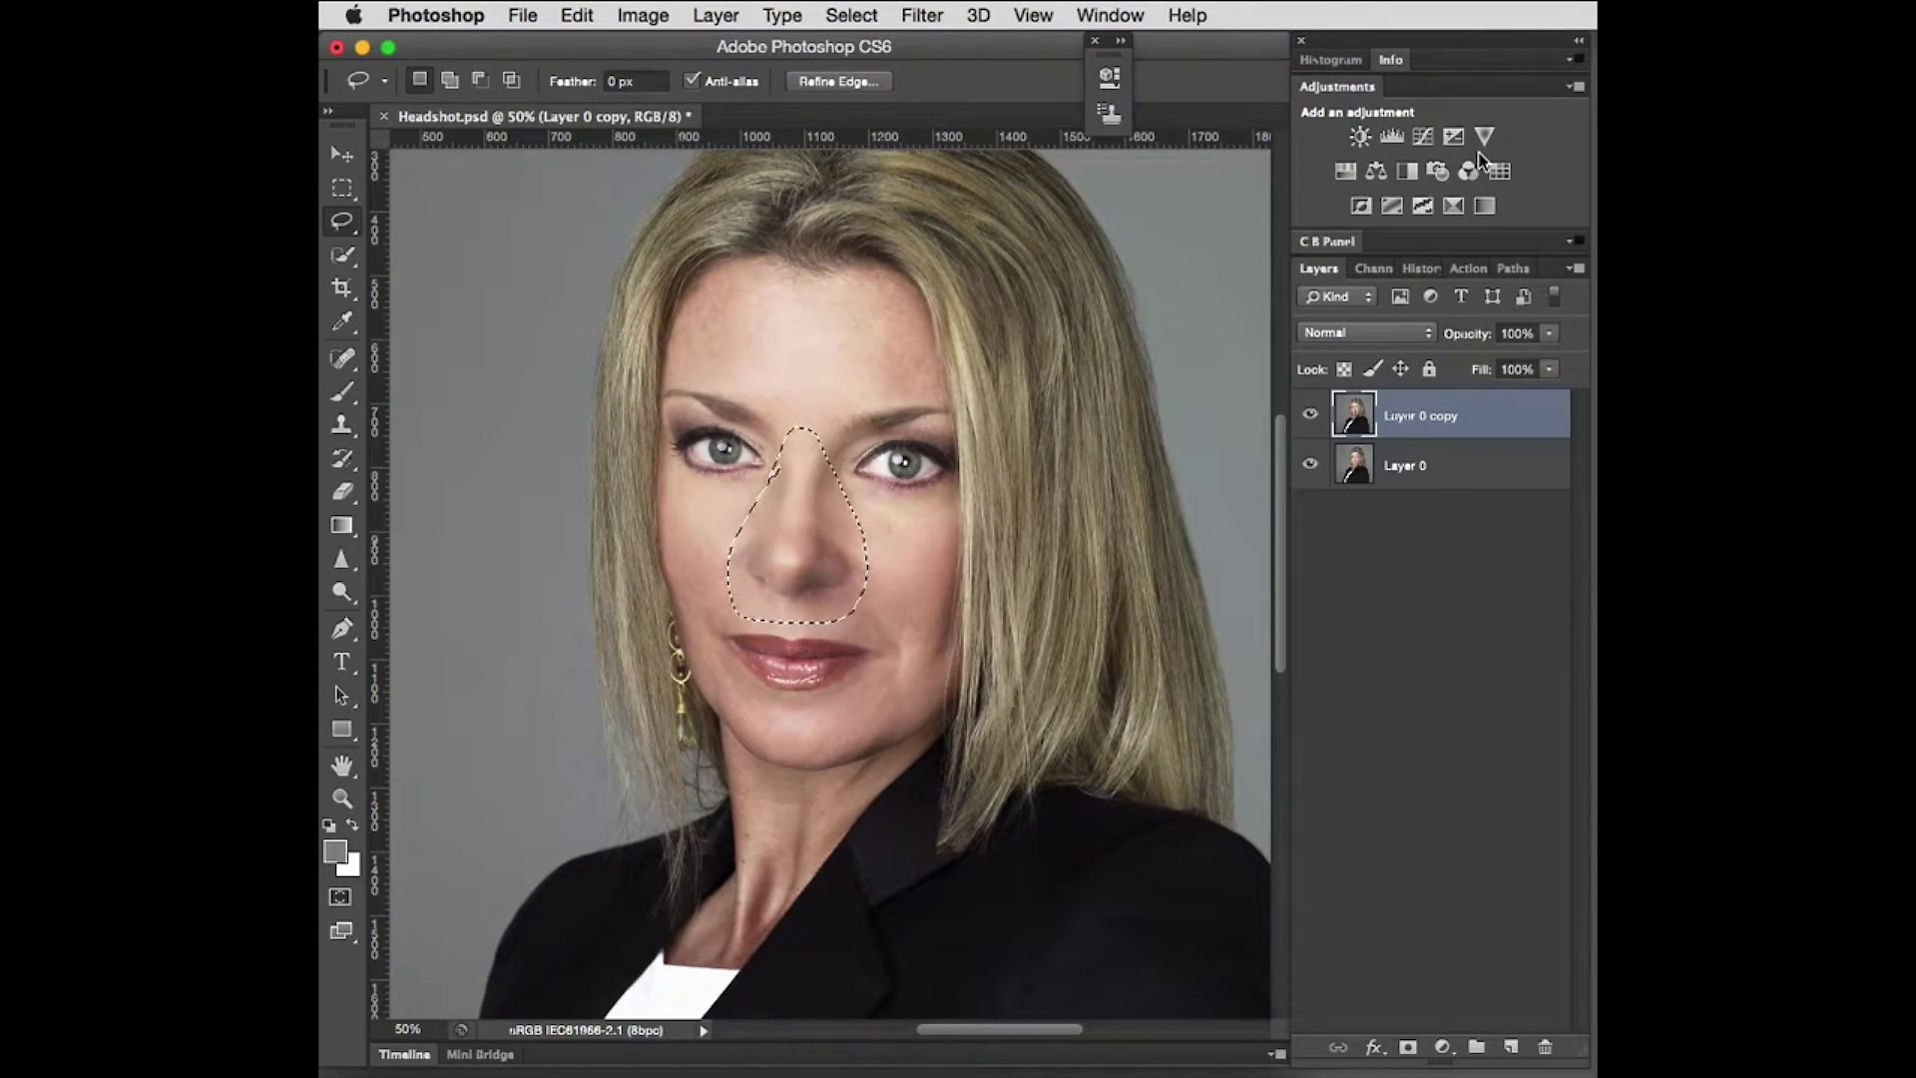
{"action": "key", "text": "super+d"}
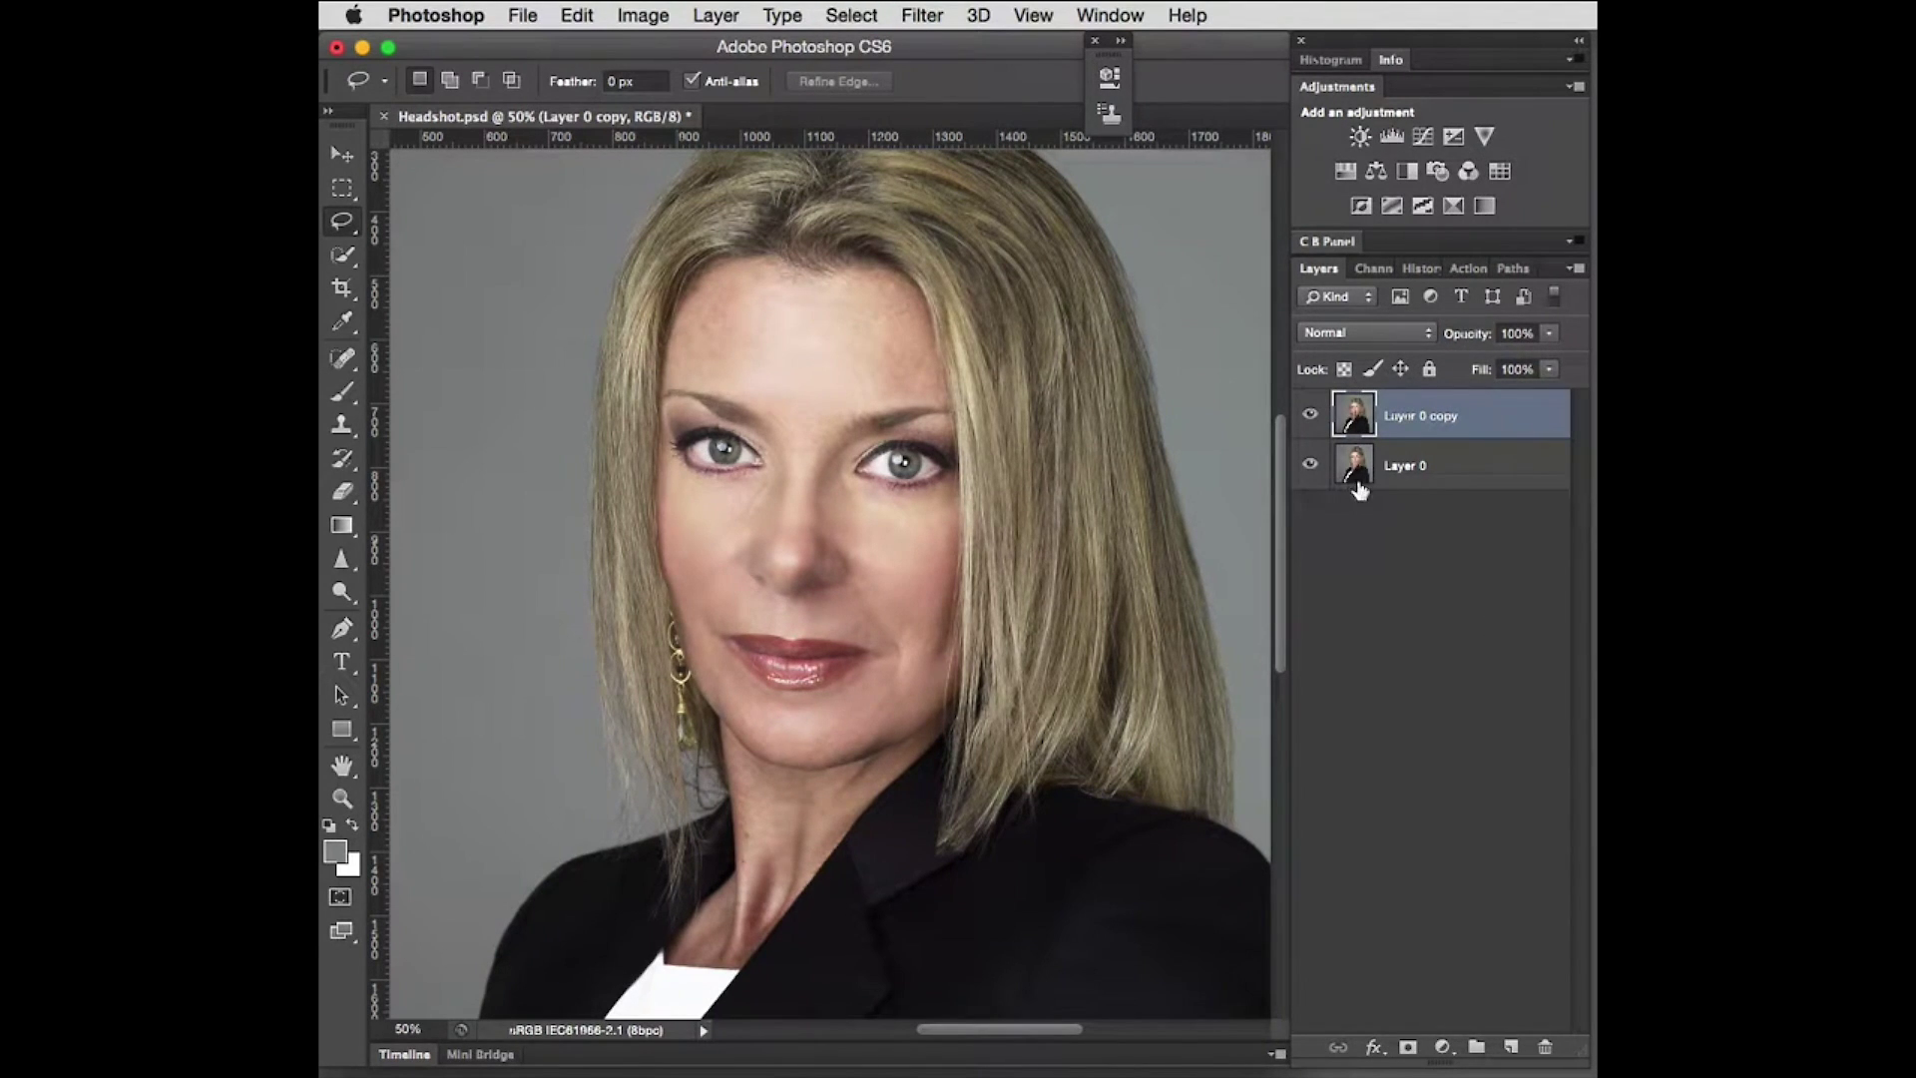
Step: Compare the pinched nose with the original by hiding and showing Layer 0 copy
{"action": "left_click", "coordinate": [1310, 413]}
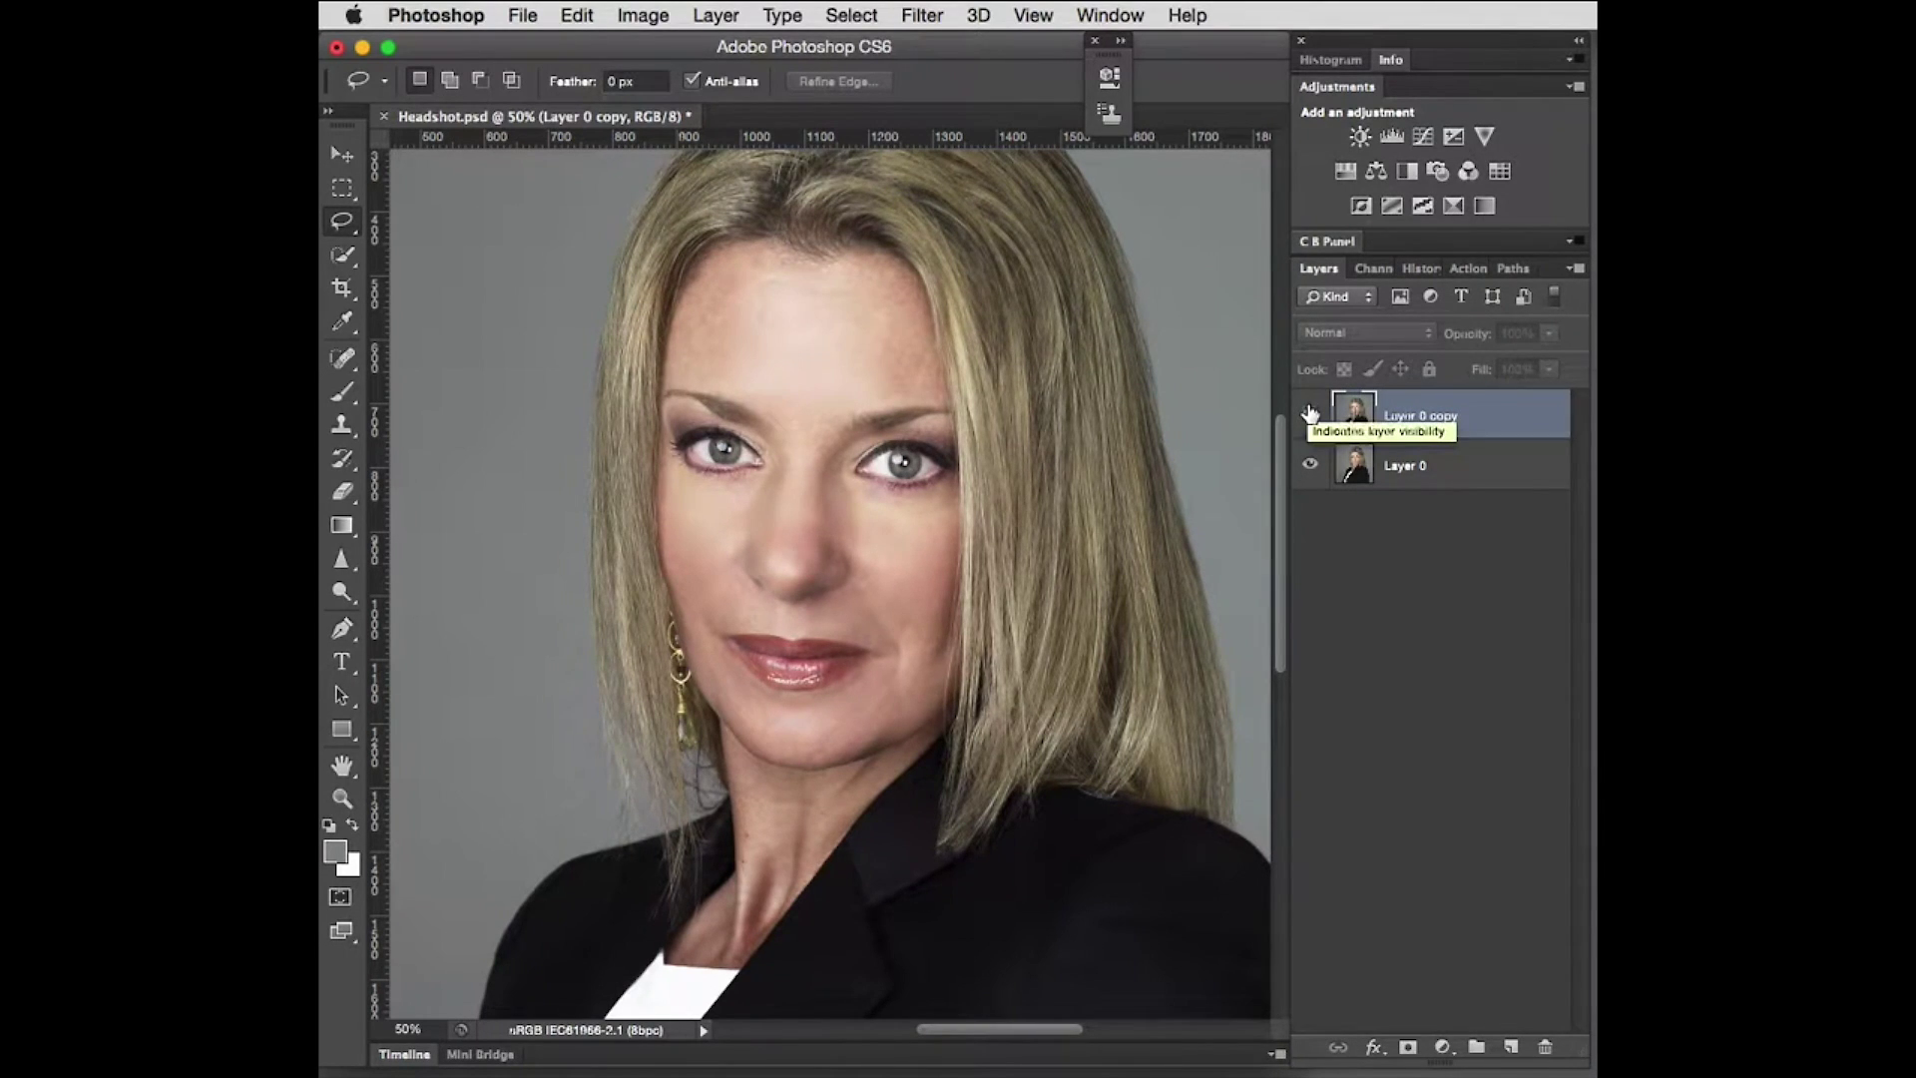
{"action": "left_click", "coordinate": [1310, 413]}
{"action": "left_click", "coordinate": [1310, 413]}
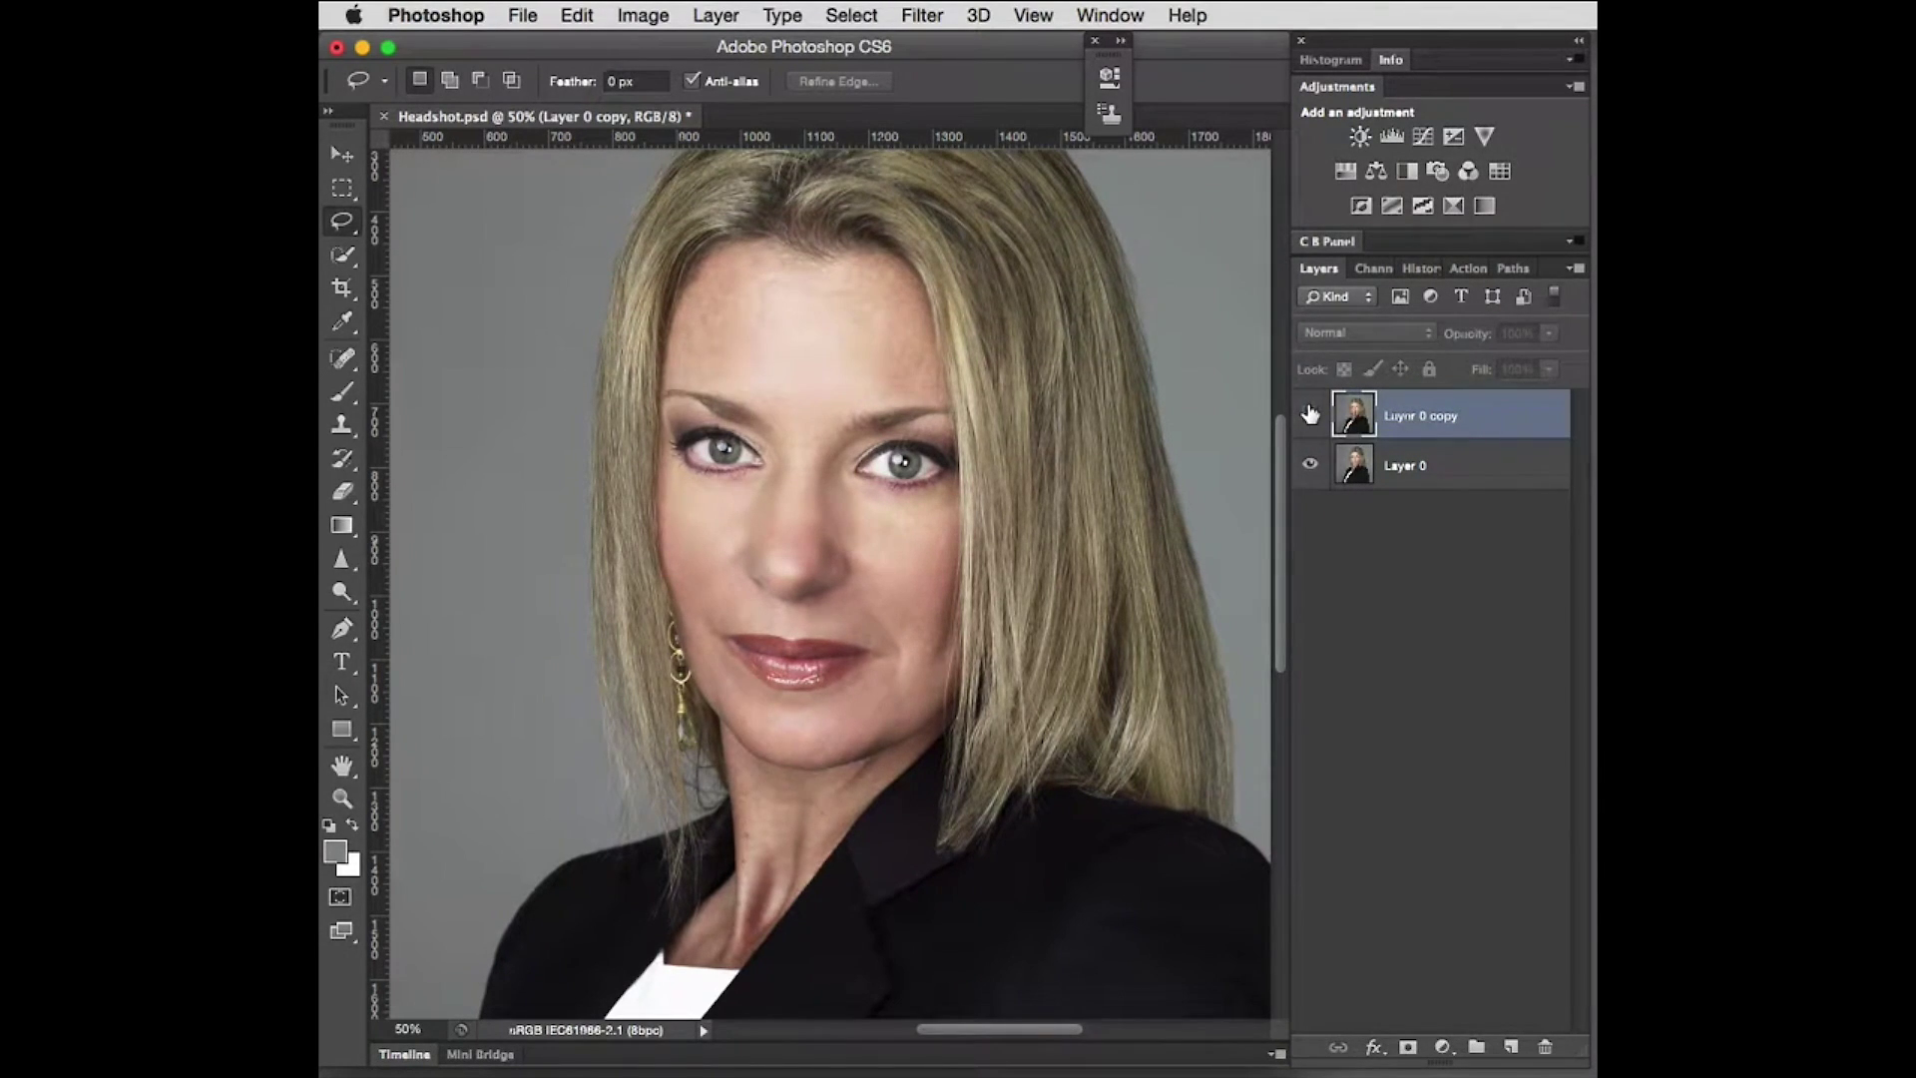
{"action": "left_click", "coordinate": [1310, 413]}
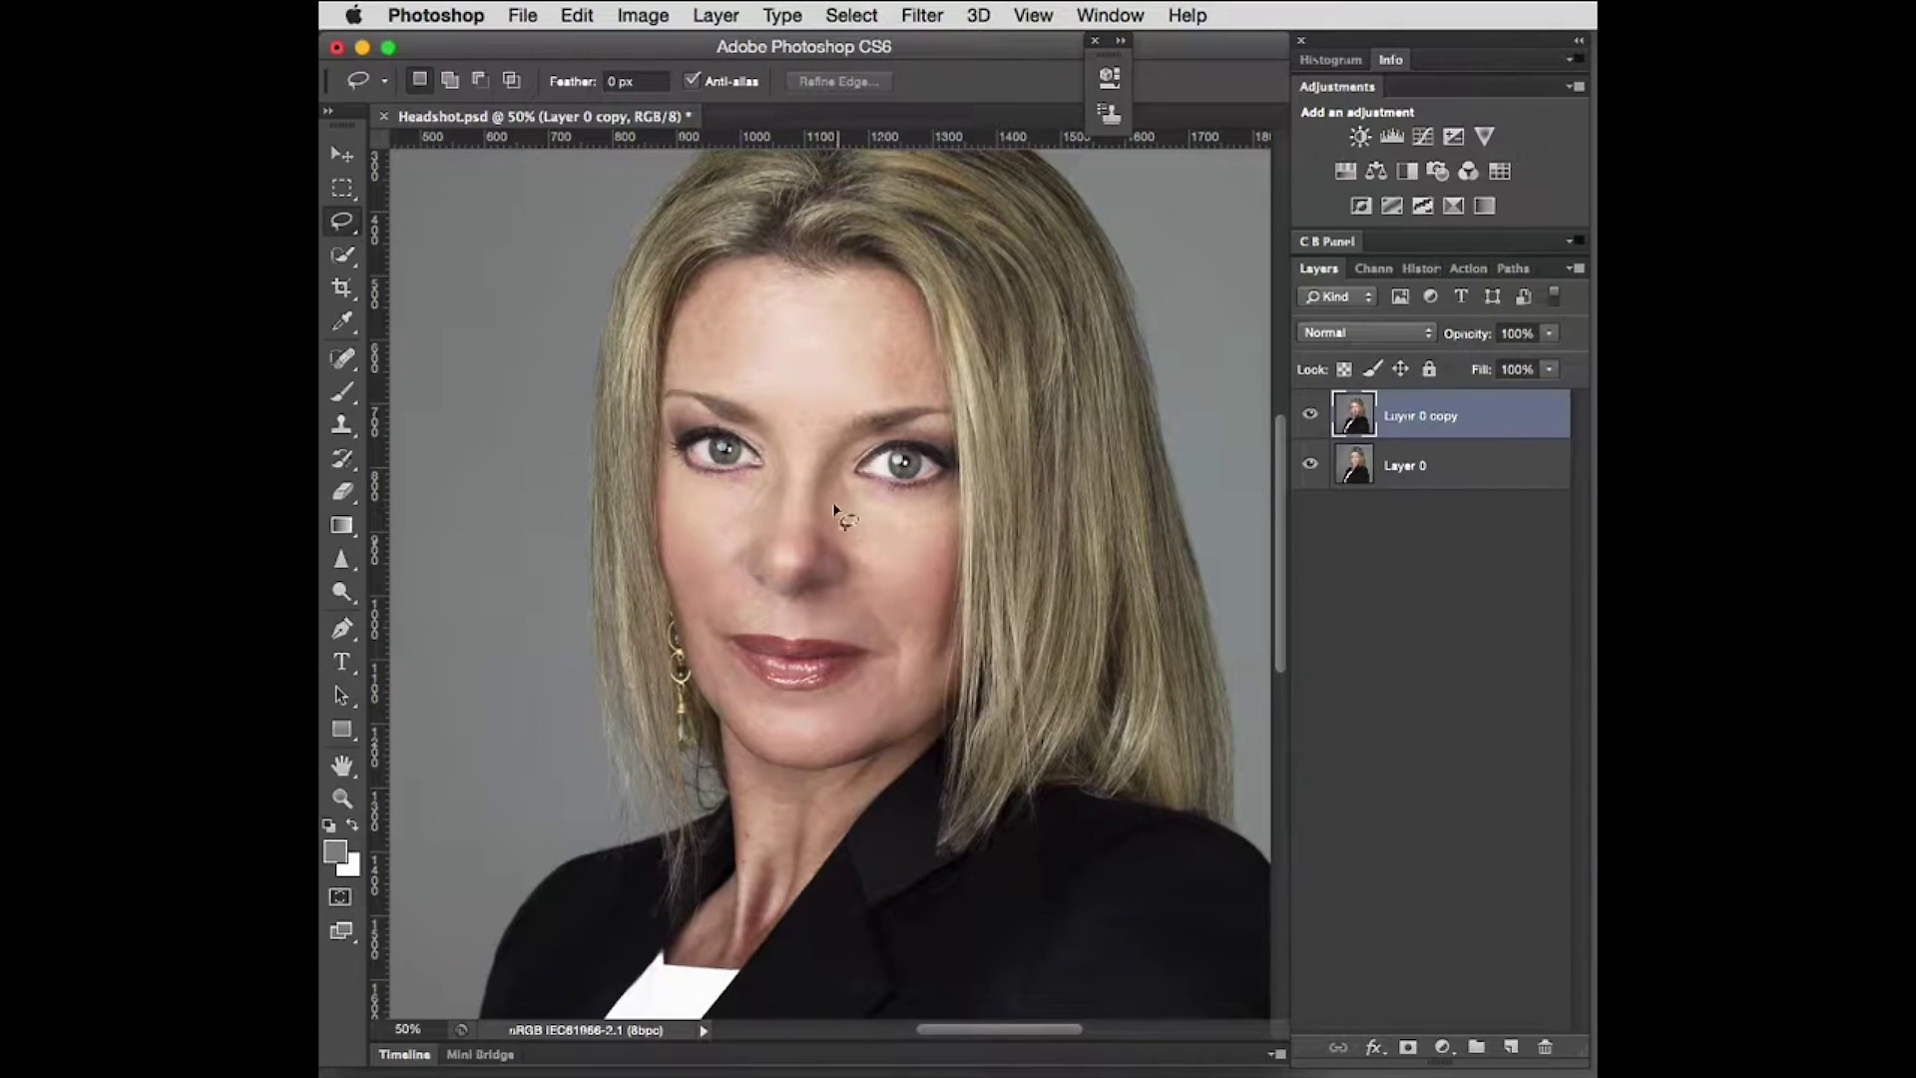
Step: Use the Patch tool to smooth the skin on both sides of the nose, sampling from the neighbouring cheek areas
{"action": "left_click", "coordinate": [344, 359]}
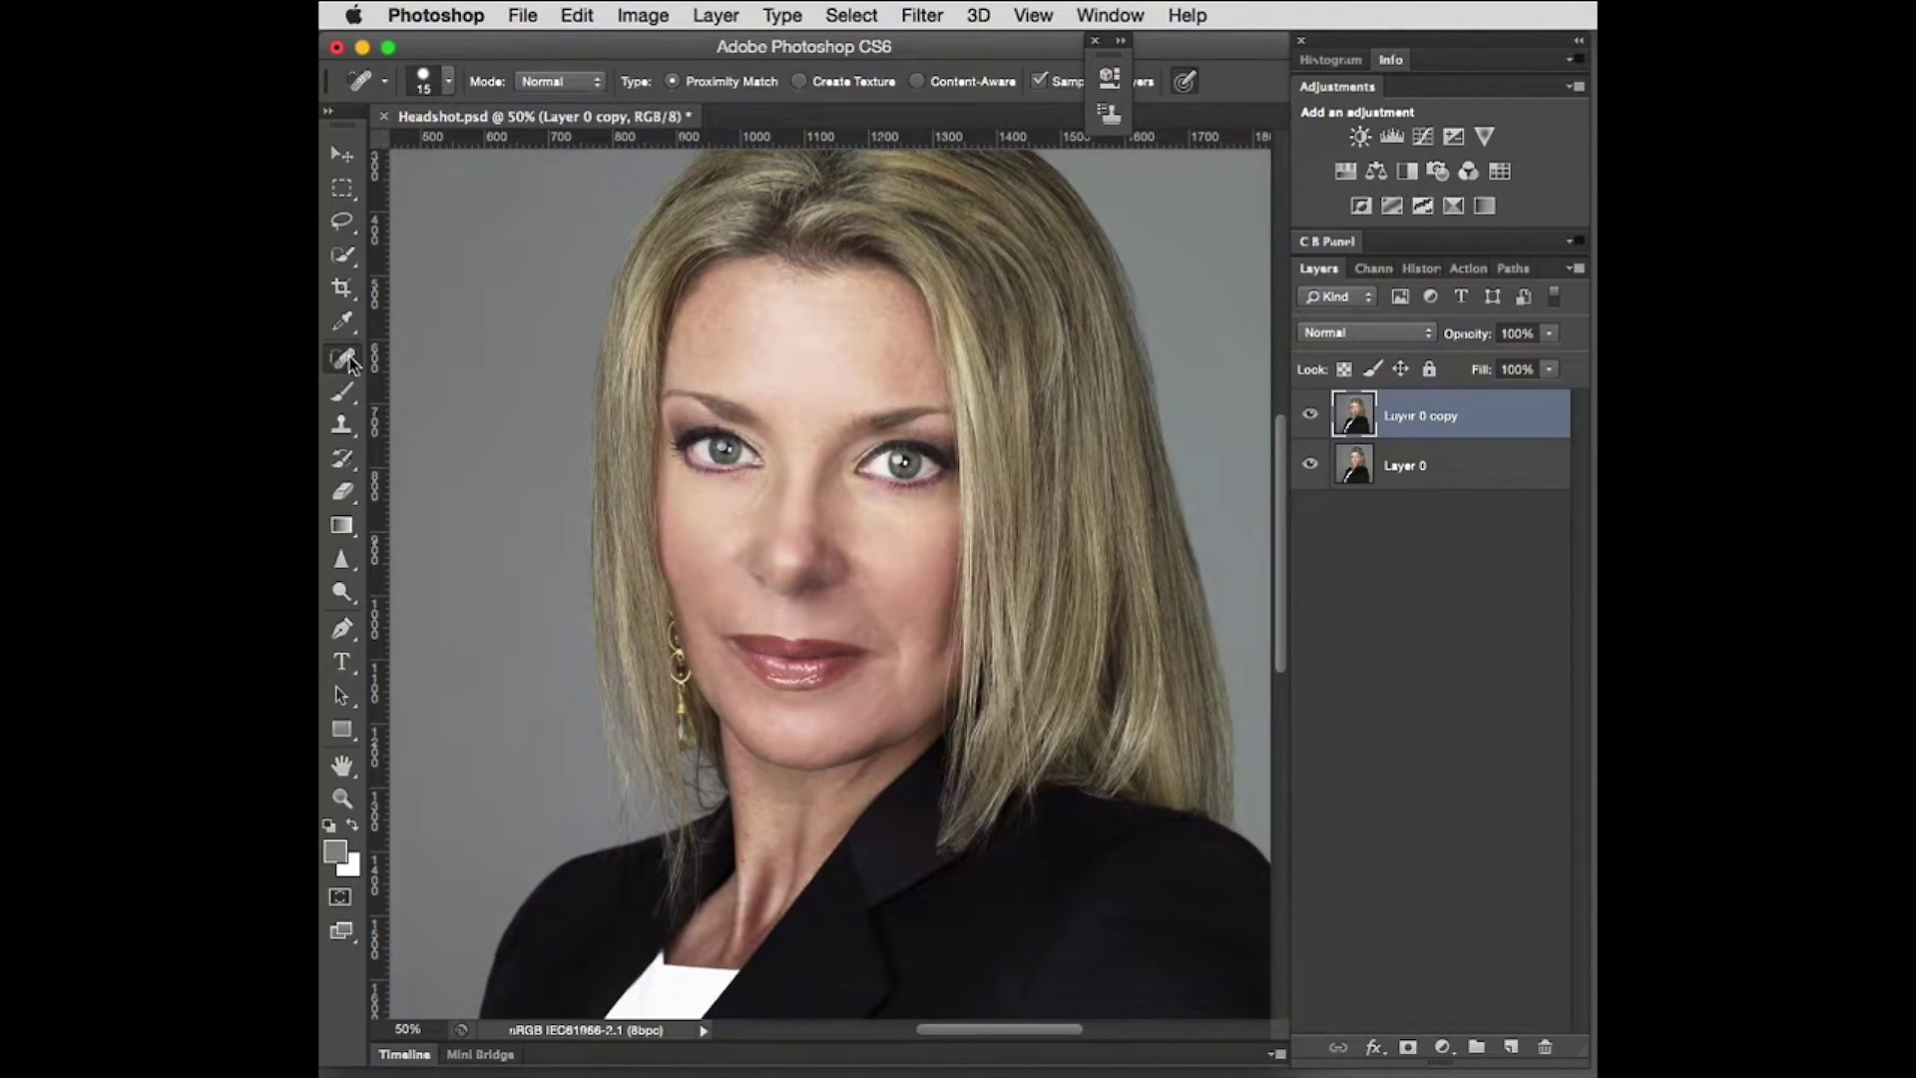
{"action": "left_click", "coordinate": [348, 358]}
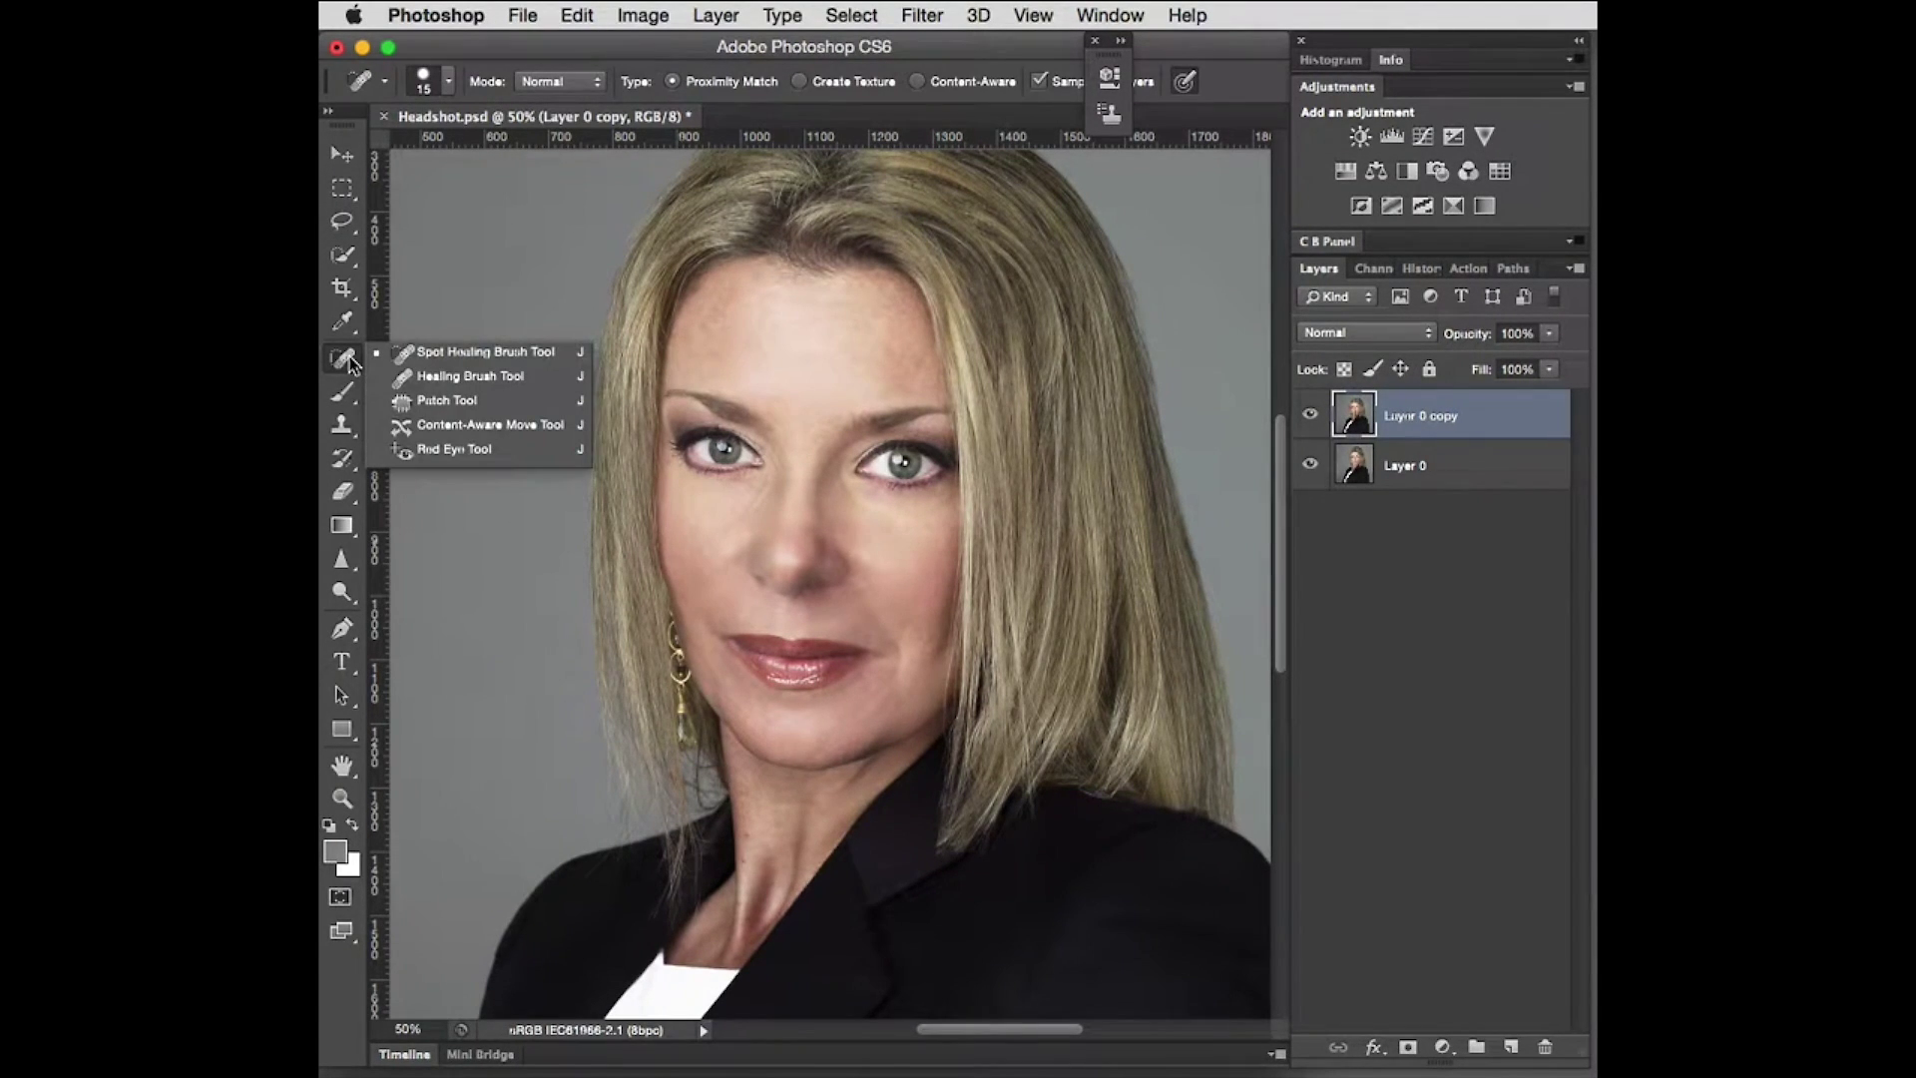
{"action": "left_click", "coordinate": [417, 402]}
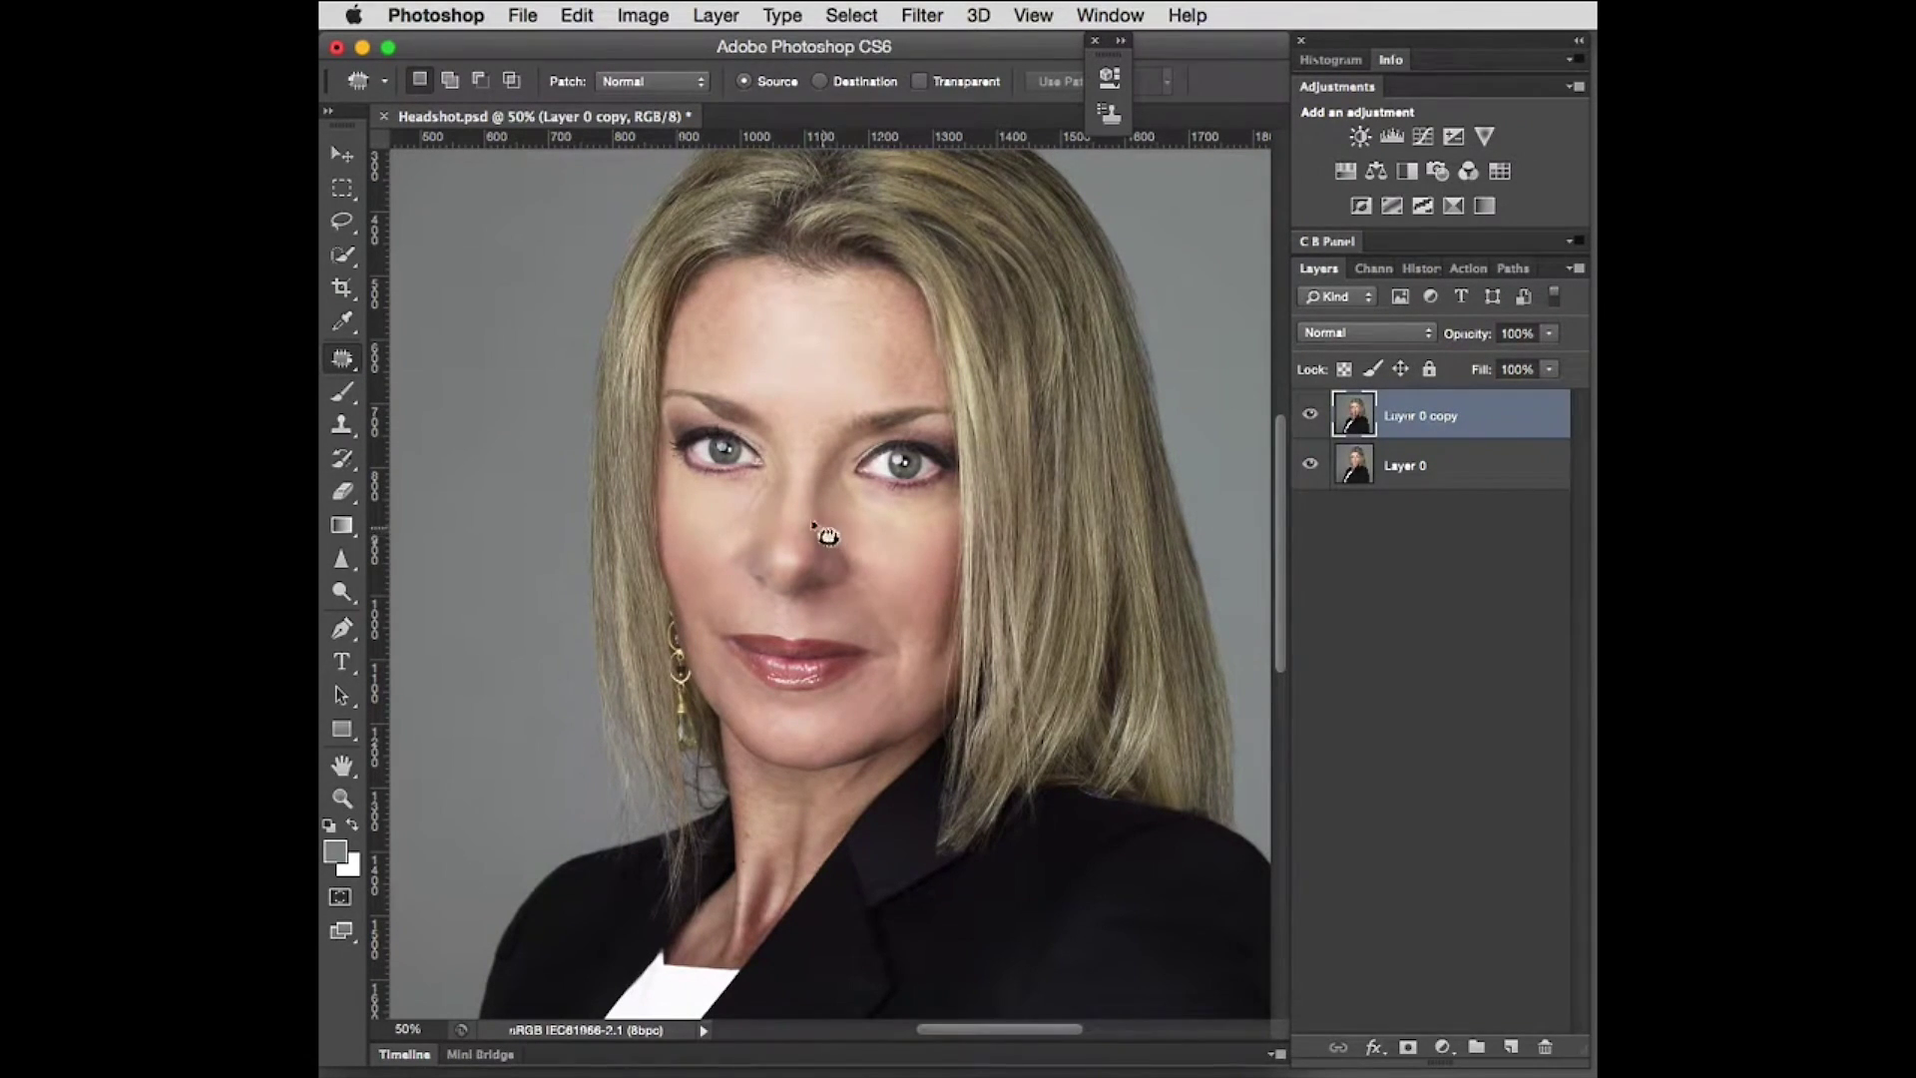
{"action": "mouse_move", "coordinate": [765, 478]}
{"action": "left_mouse_down"}
{"action": "mouse_move", "coordinate": [744, 527]}
{"action": "mouse_move", "coordinate": [768, 480]}
{"action": "left_mouse_up"}
{"action": "left_click_drag", "start_coordinate": [756, 502], "coordinate": [719, 514]}
{"action": "key", "text": "super+d"}
{"action": "mouse_move", "coordinate": [831, 469]}
{"action": "left_mouse_down"}
{"action": "mouse_move", "coordinate": [858, 520]}
{"action": "mouse_move", "coordinate": [832, 470]}
{"action": "mouse_move", "coordinate": [839, 513]}
{"action": "mouse_move", "coordinate": [877, 547]}
{"action": "left_mouse_up"}
{"action": "key", "text": "super+d"}
{"action": "key", "text": "v"}
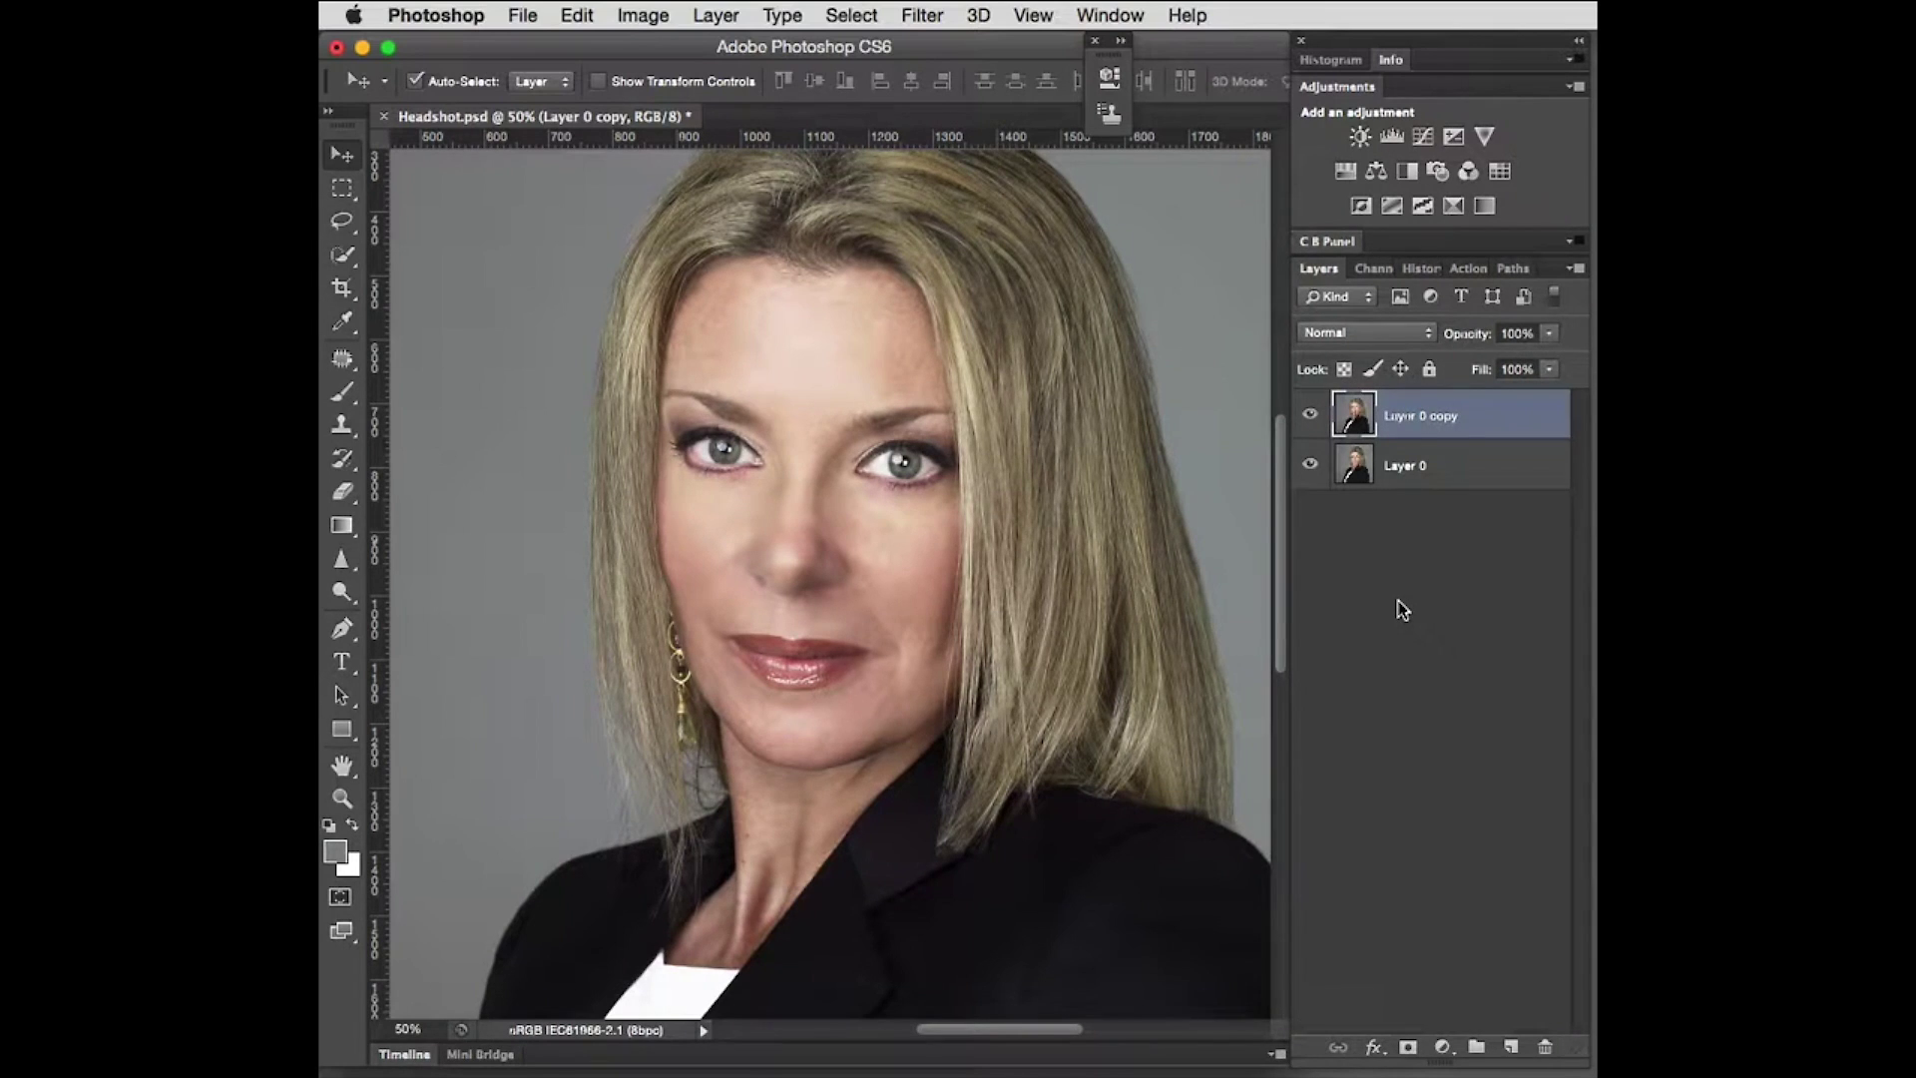
Step: Review the complete retouch against the original portrait by toggling Layer 0 copy with the whole image in view
{"action": "key", "text": "super+0"}
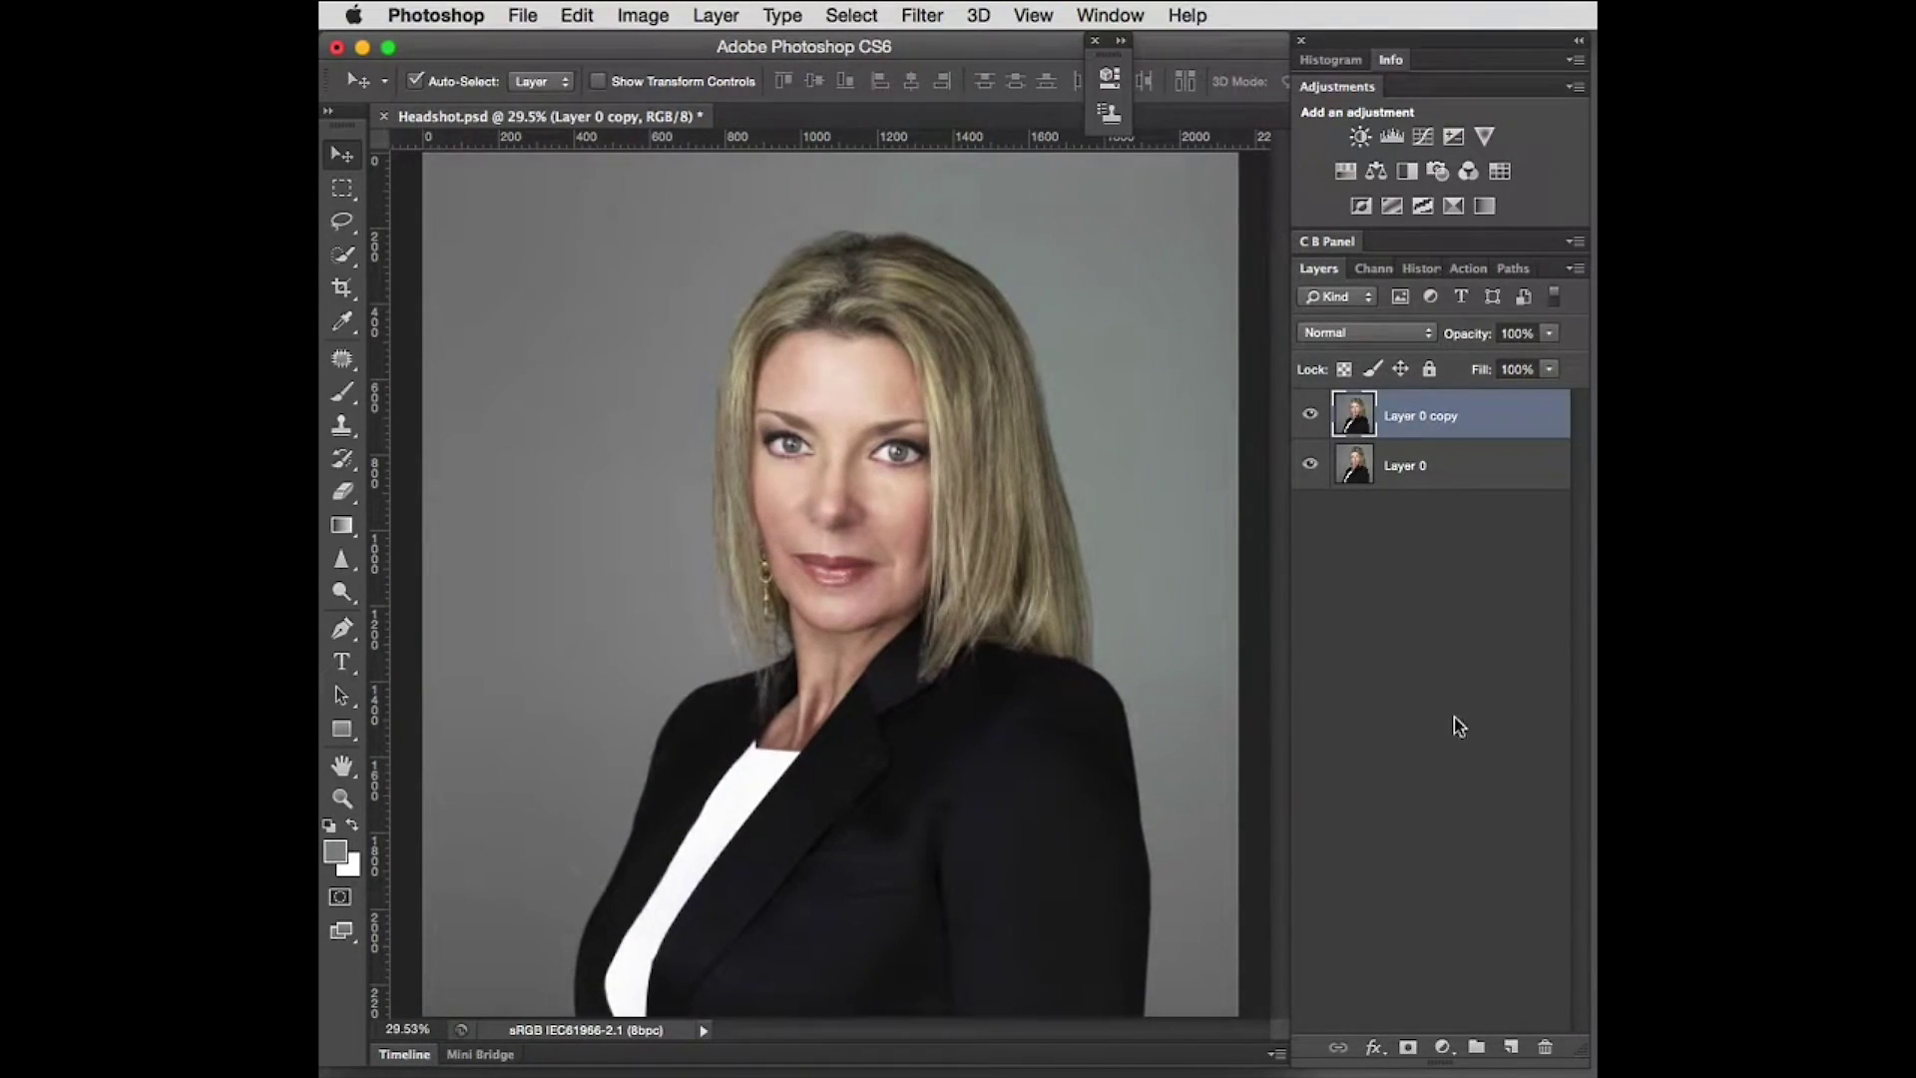
{"action": "left_click", "coordinate": [1308, 417]}
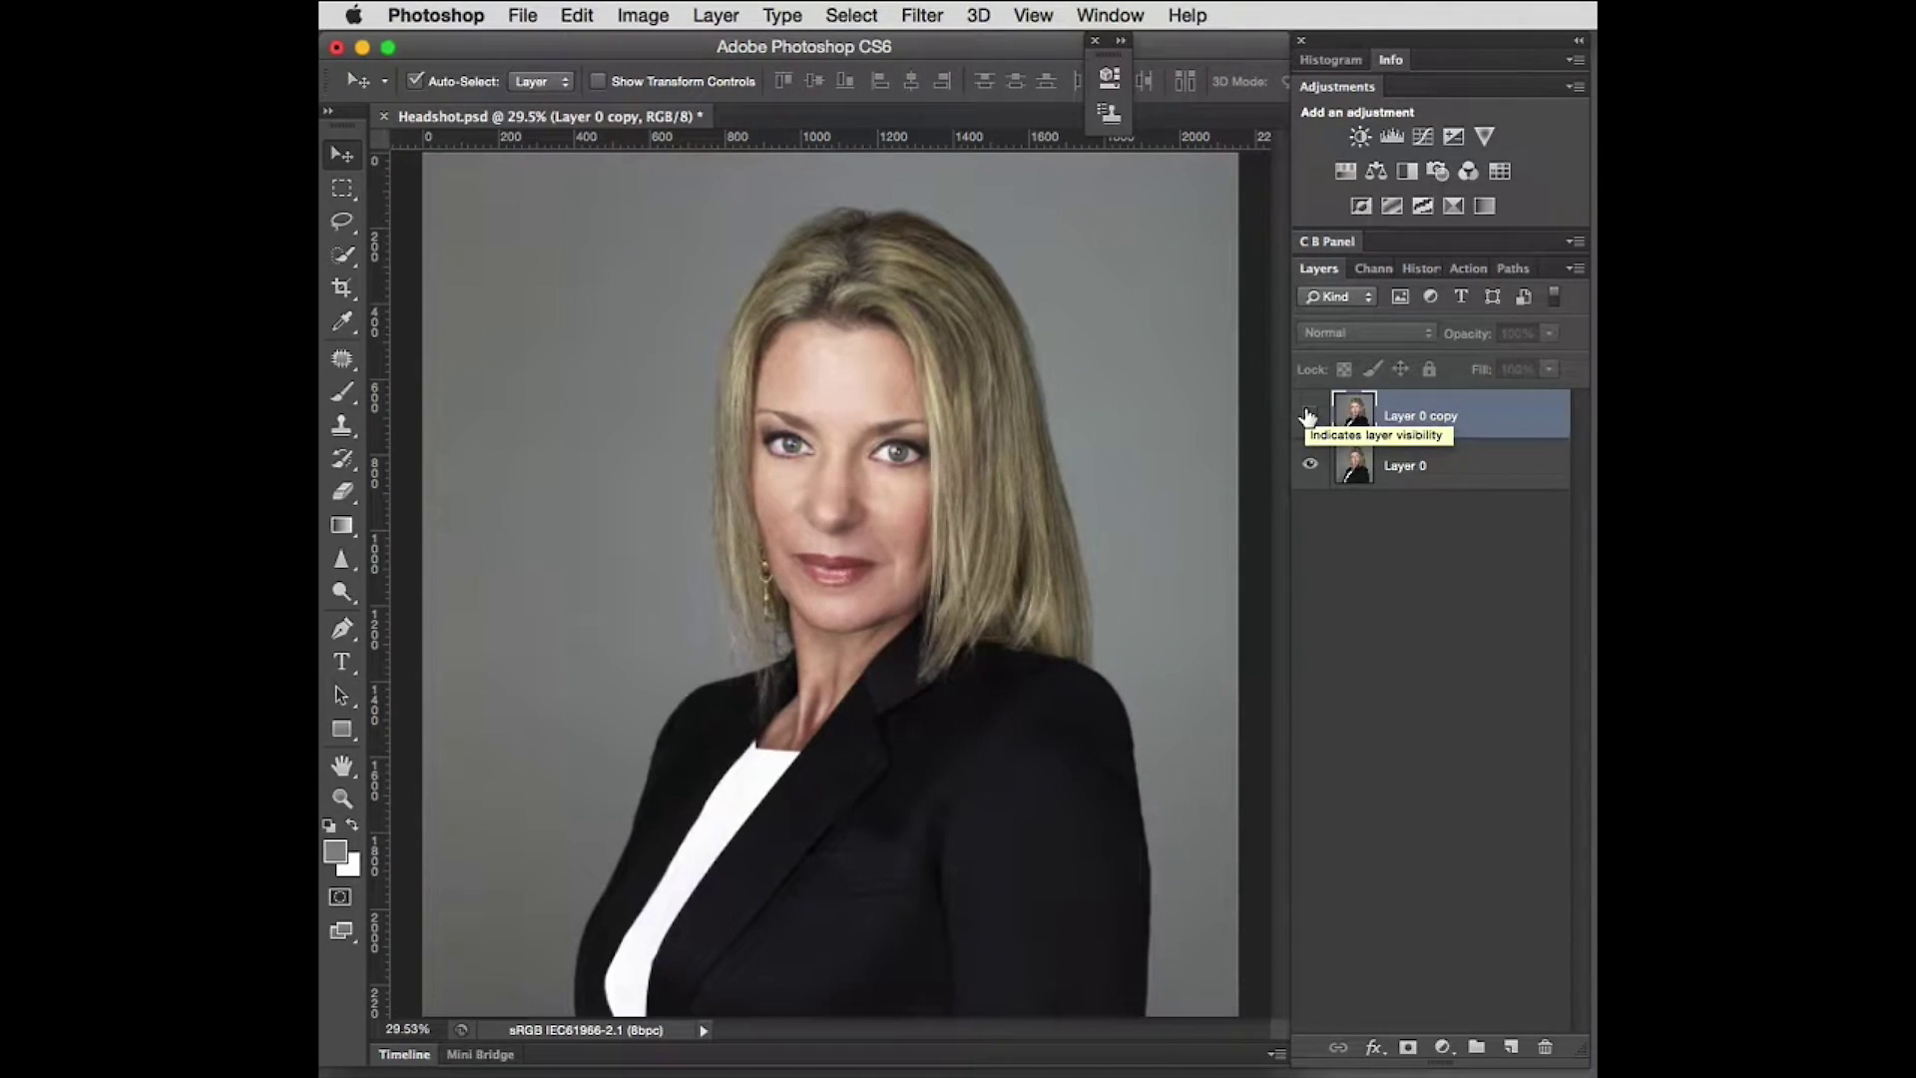
{"action": "left_click", "coordinate": [1308, 418]}
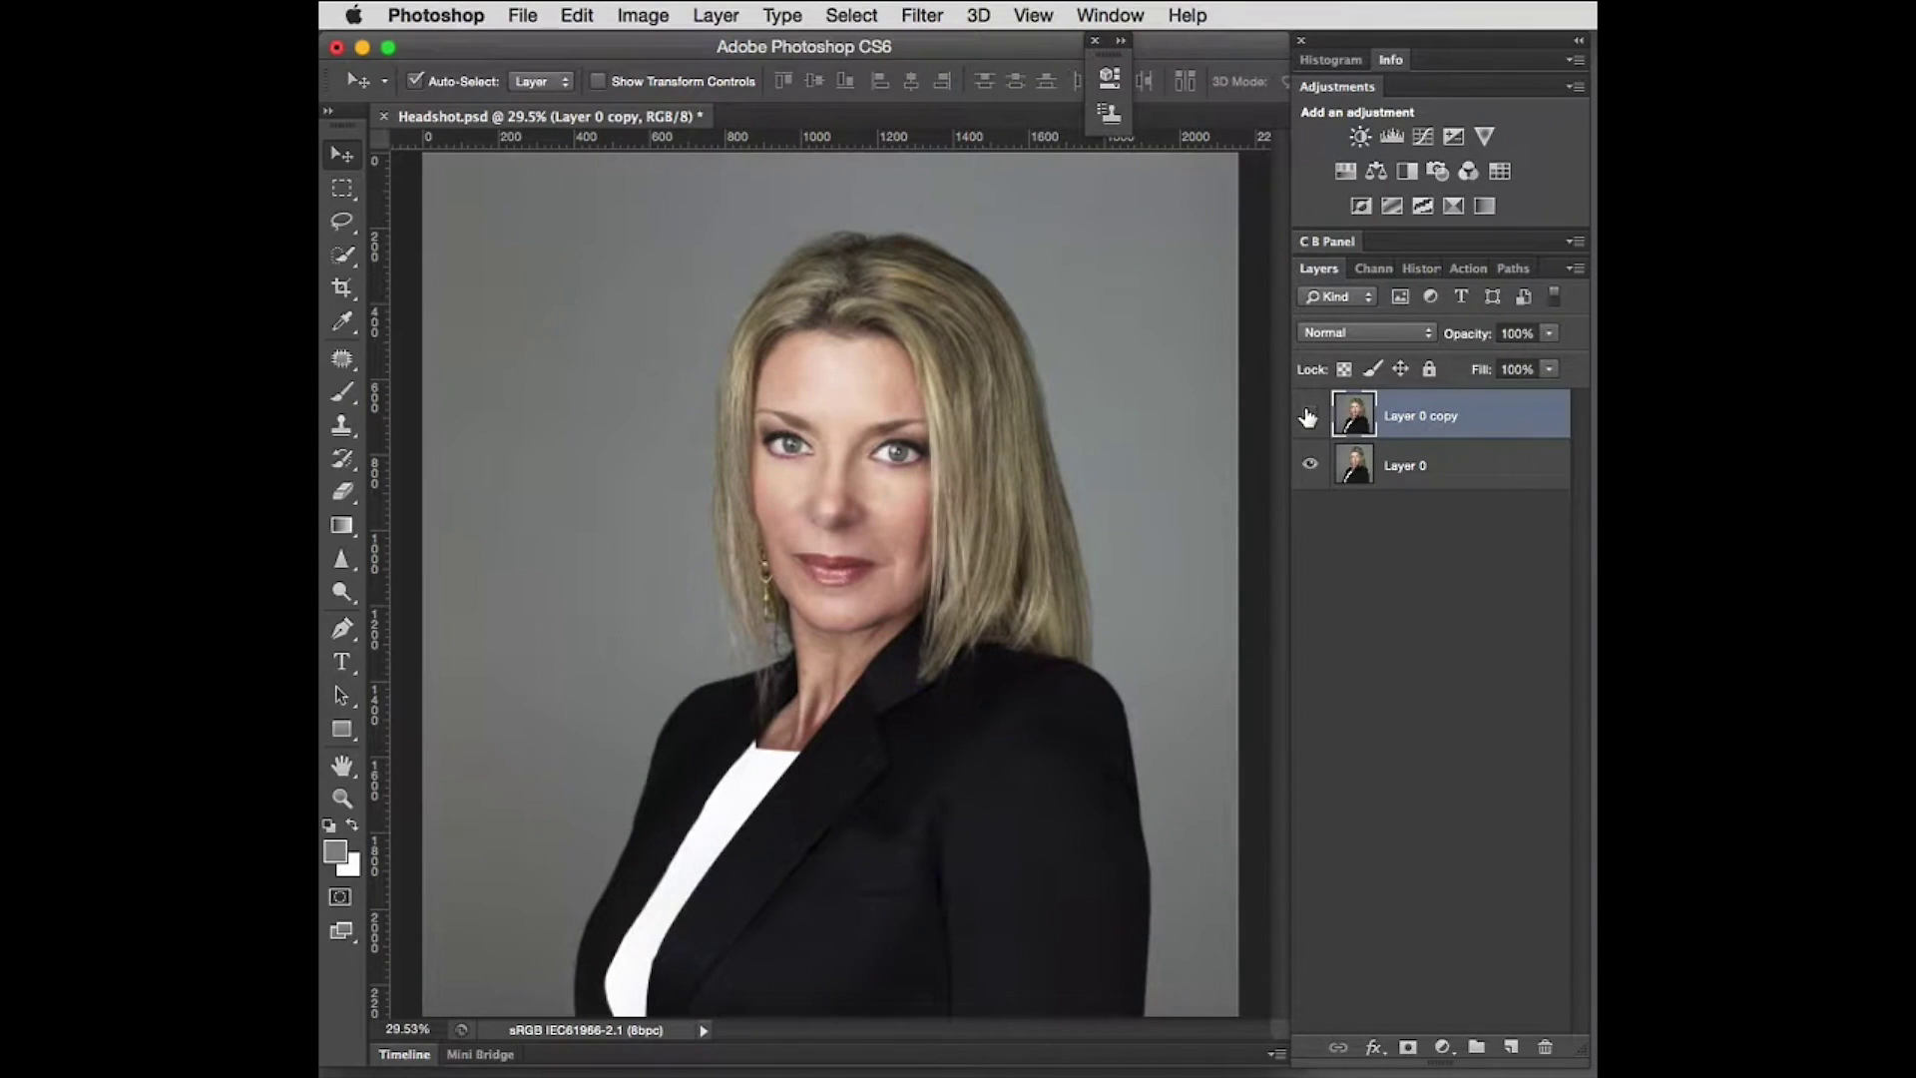
{"action": "left_click", "coordinate": [1308, 417]}
{"action": "left_click", "coordinate": [1308, 417]}
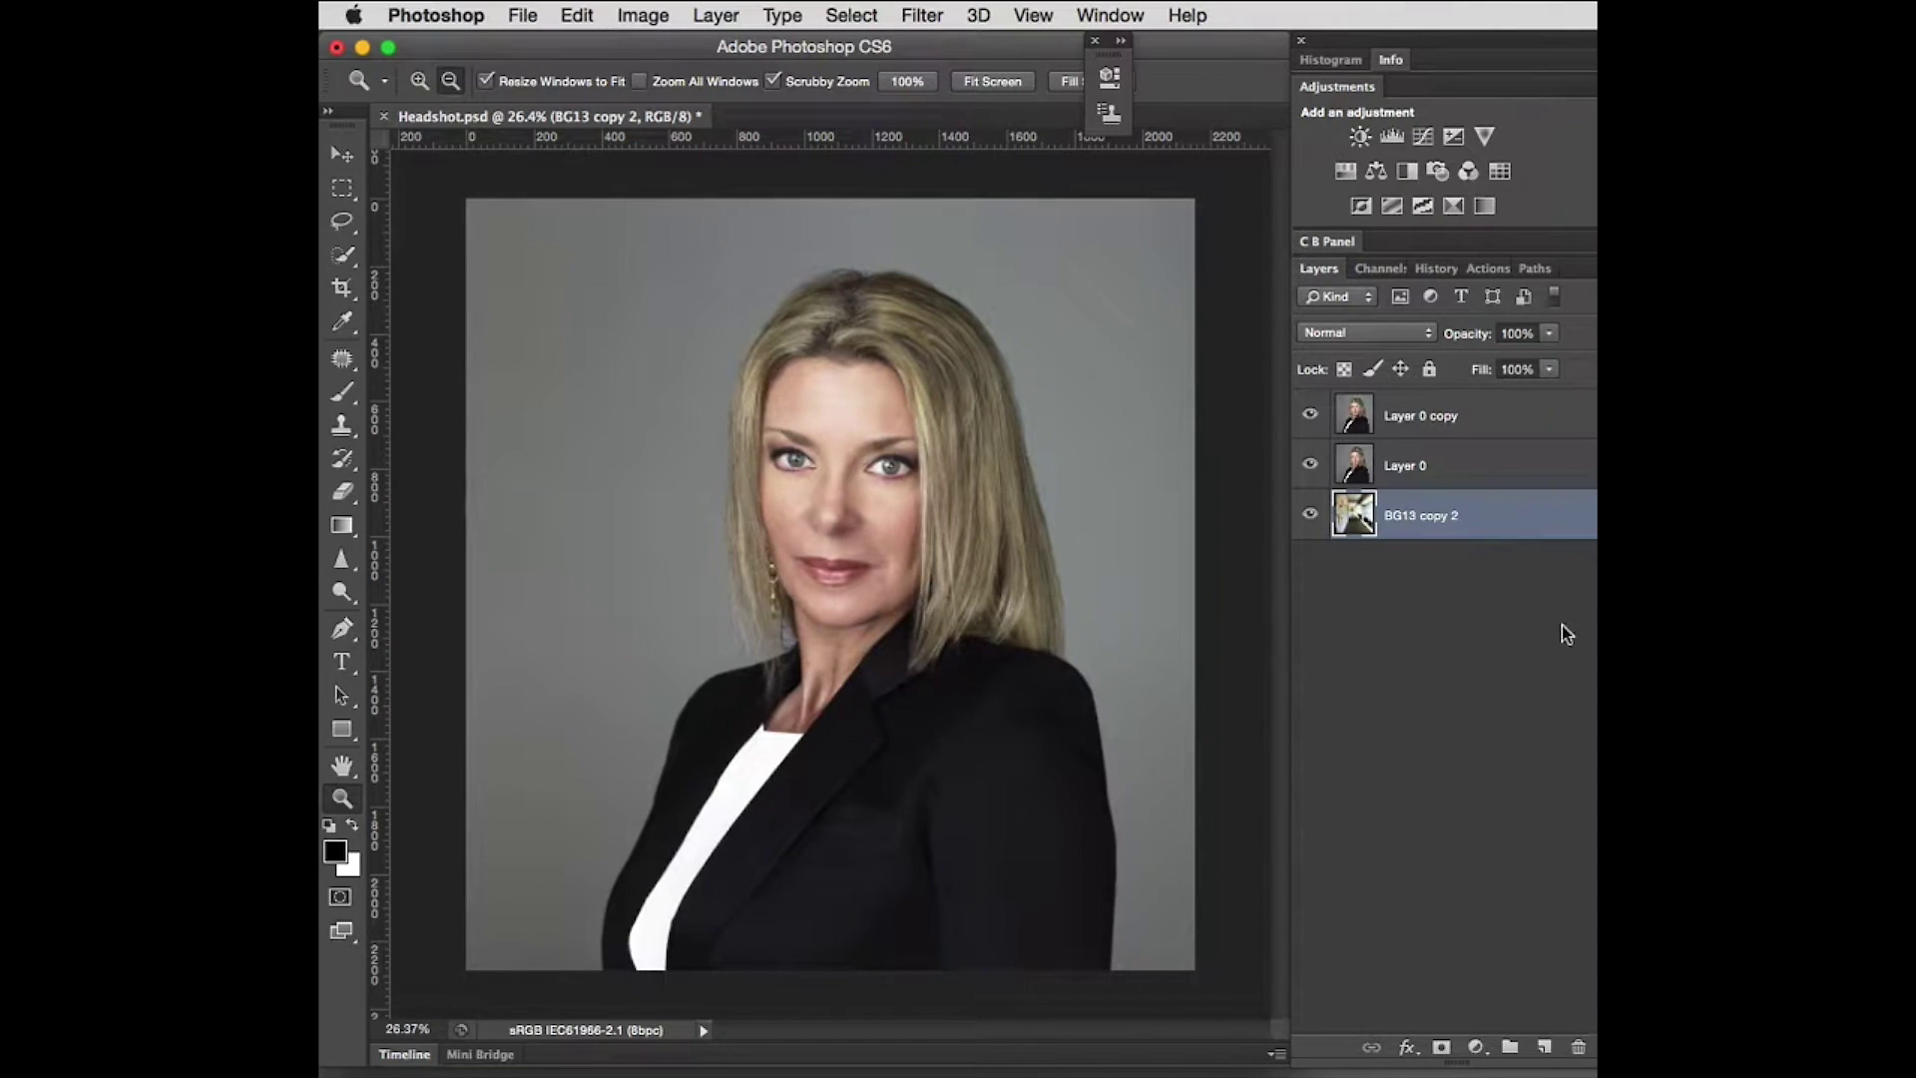
Step: Move the BG13 copy 2 background layer to the top of the layer stack, above Layer 0 copy
{"action": "key", "text": "space"}
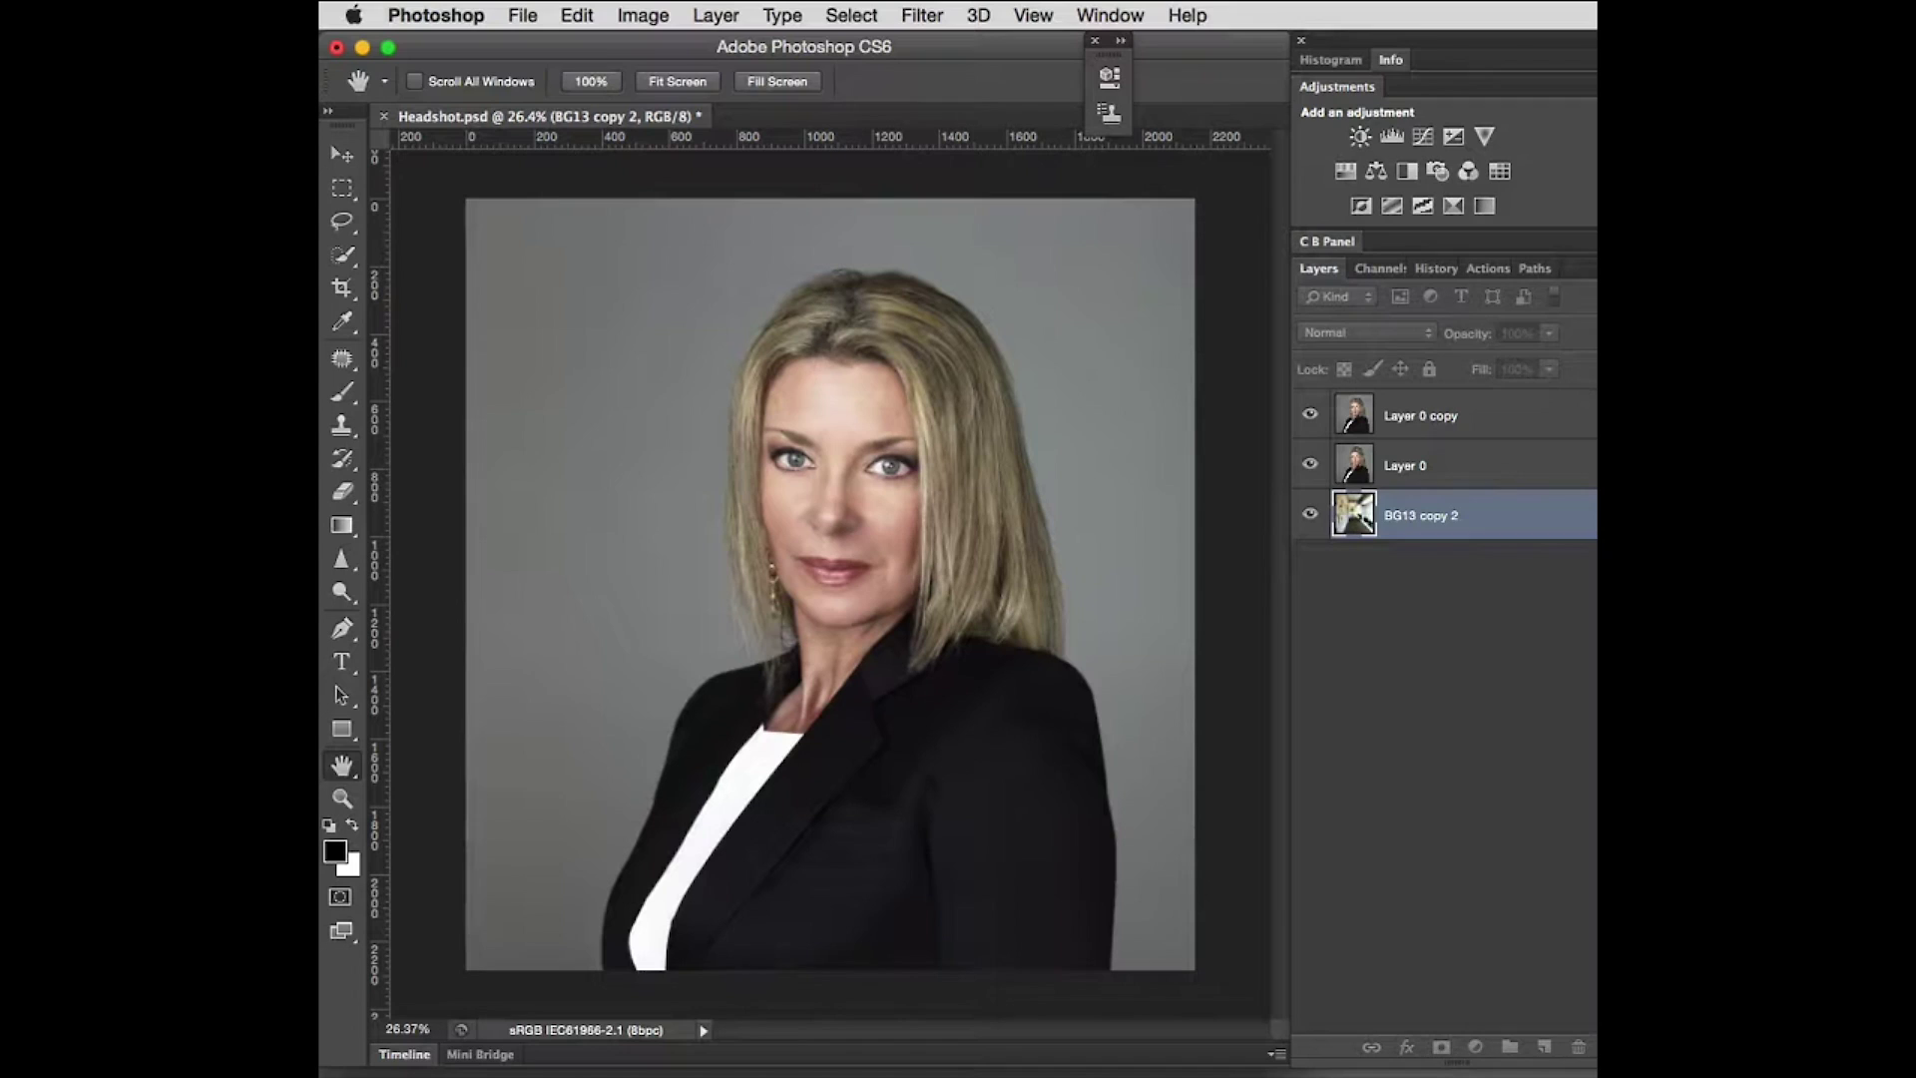
{"action": "left_click_drag", "start_coordinate": [1518, 516], "coordinate": [1507, 409]}
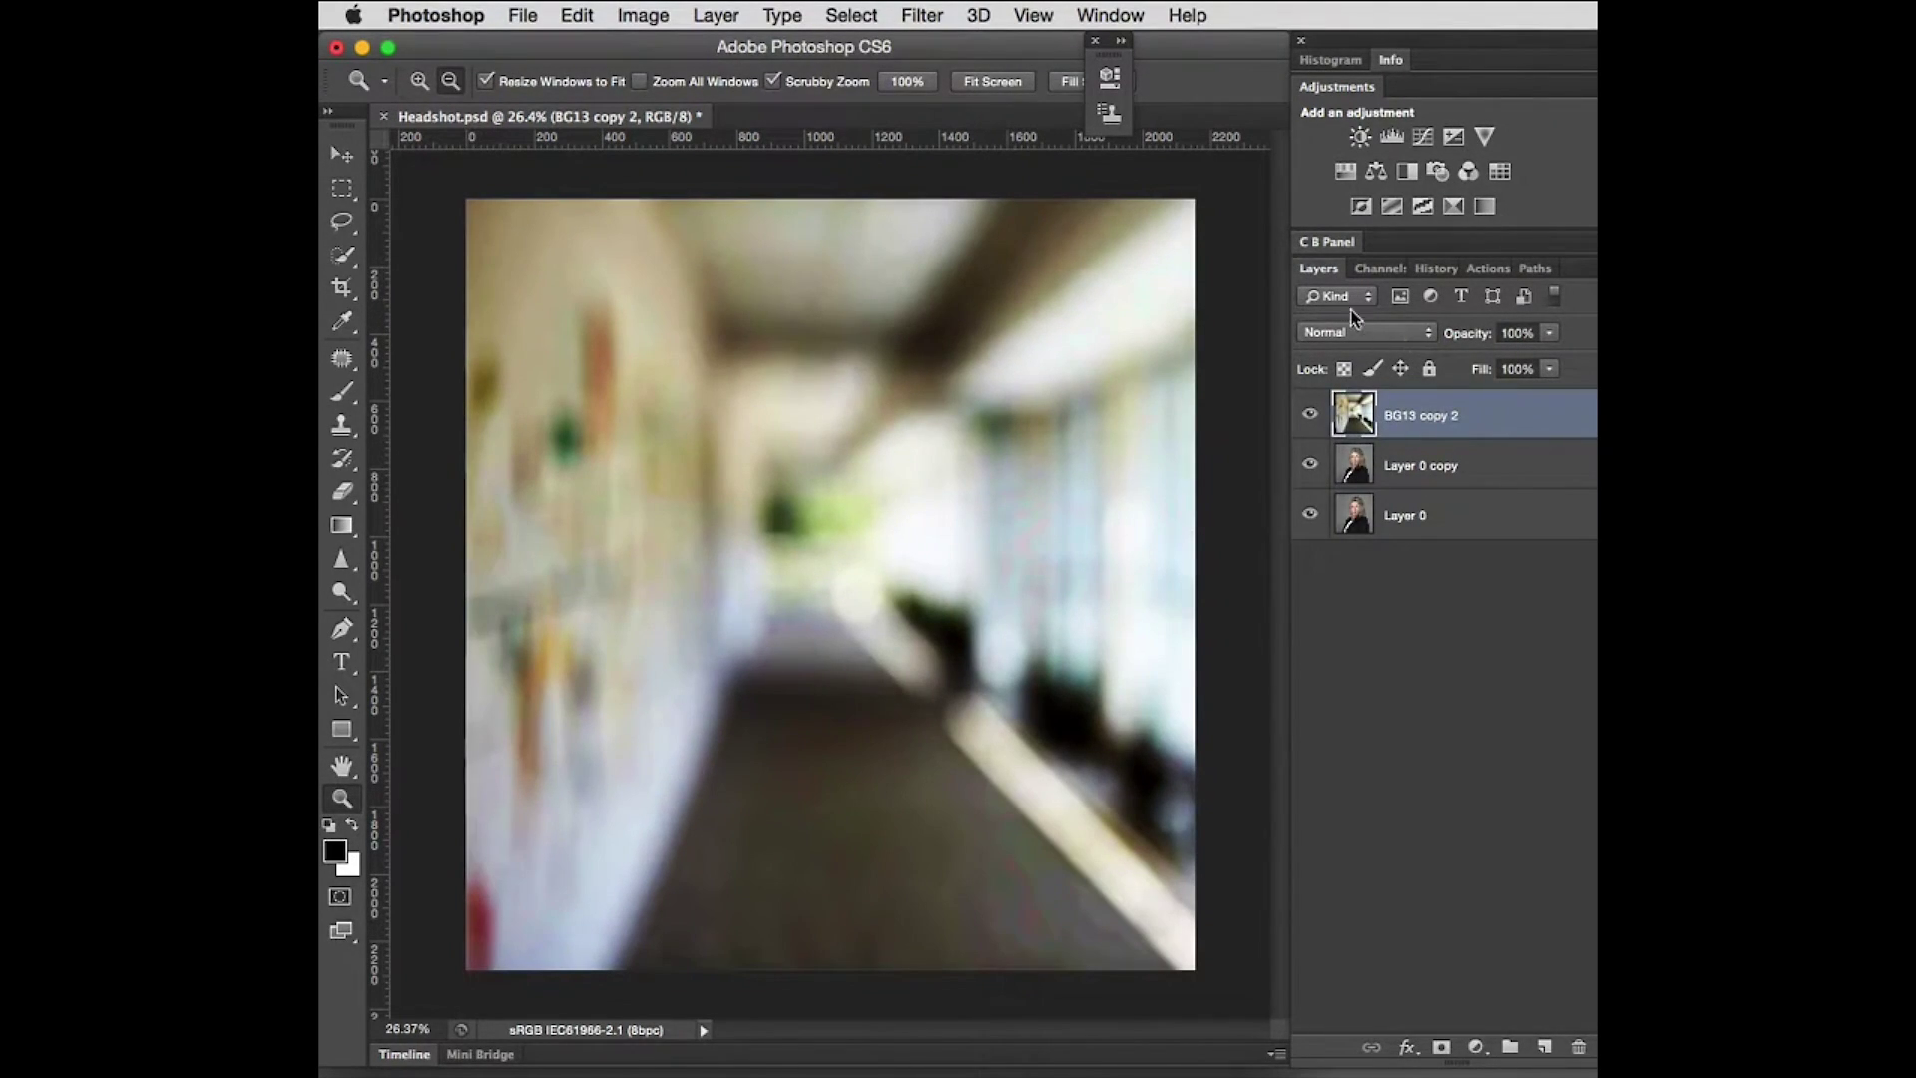
Step: Set the BG13 copy 2 layer's blend mode to Overlay and add a white layer mask to it
{"action": "left_click", "coordinate": [1369, 331]}
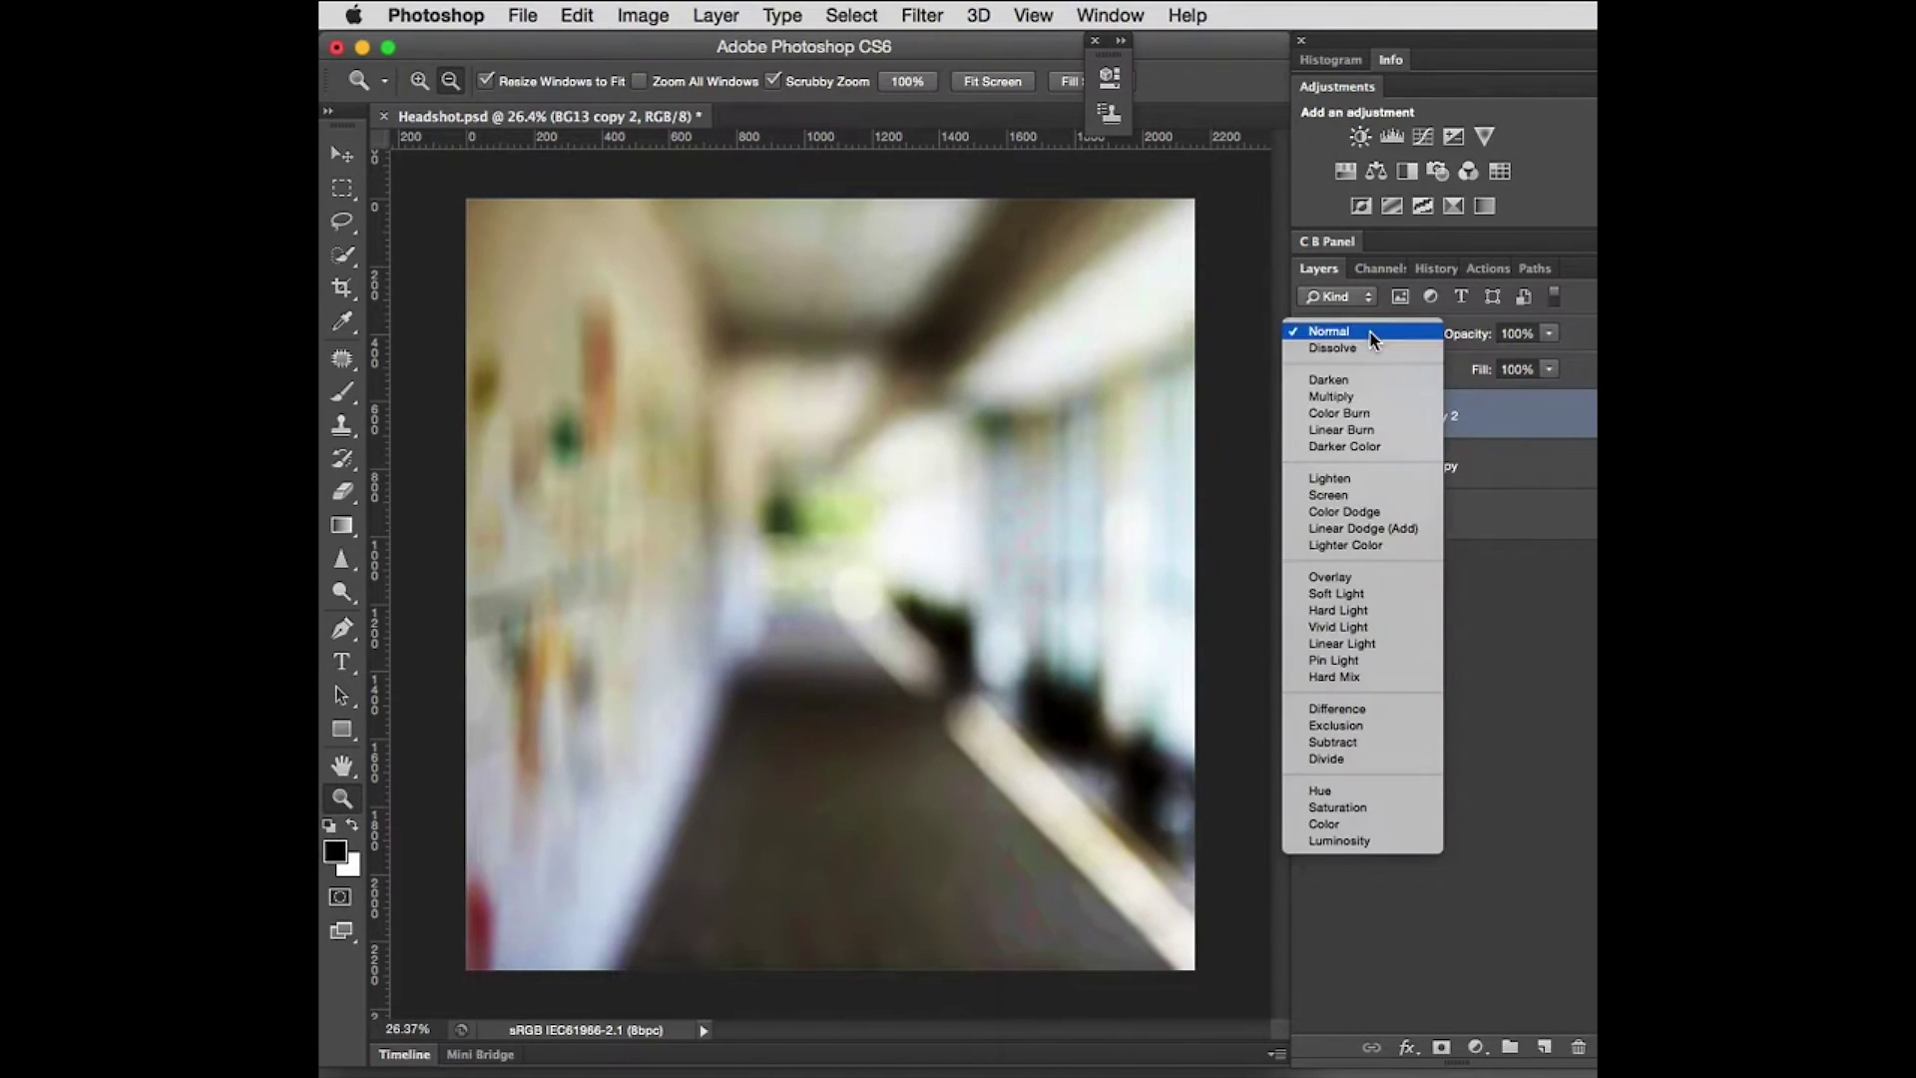
{"action": "left_click", "coordinate": [1379, 587]}
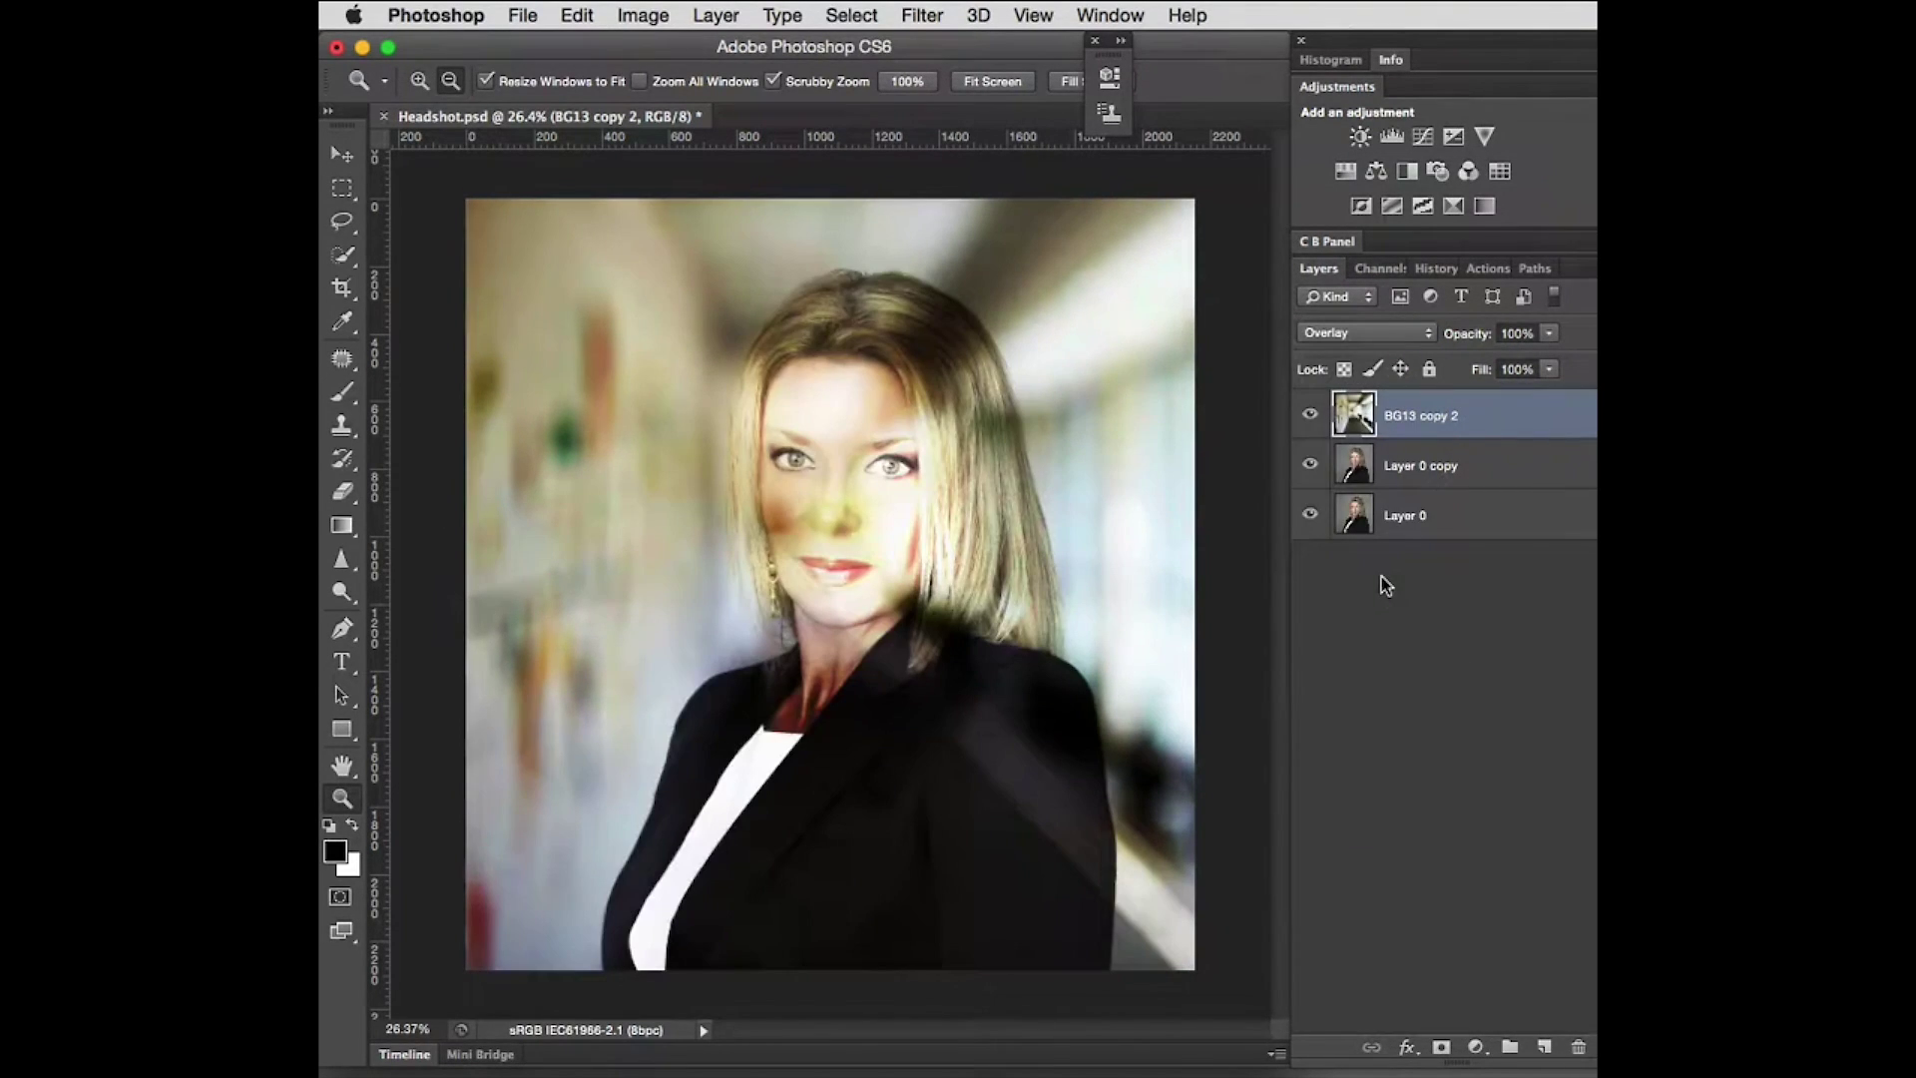
{"action": "key", "text": "ctrl+/"}
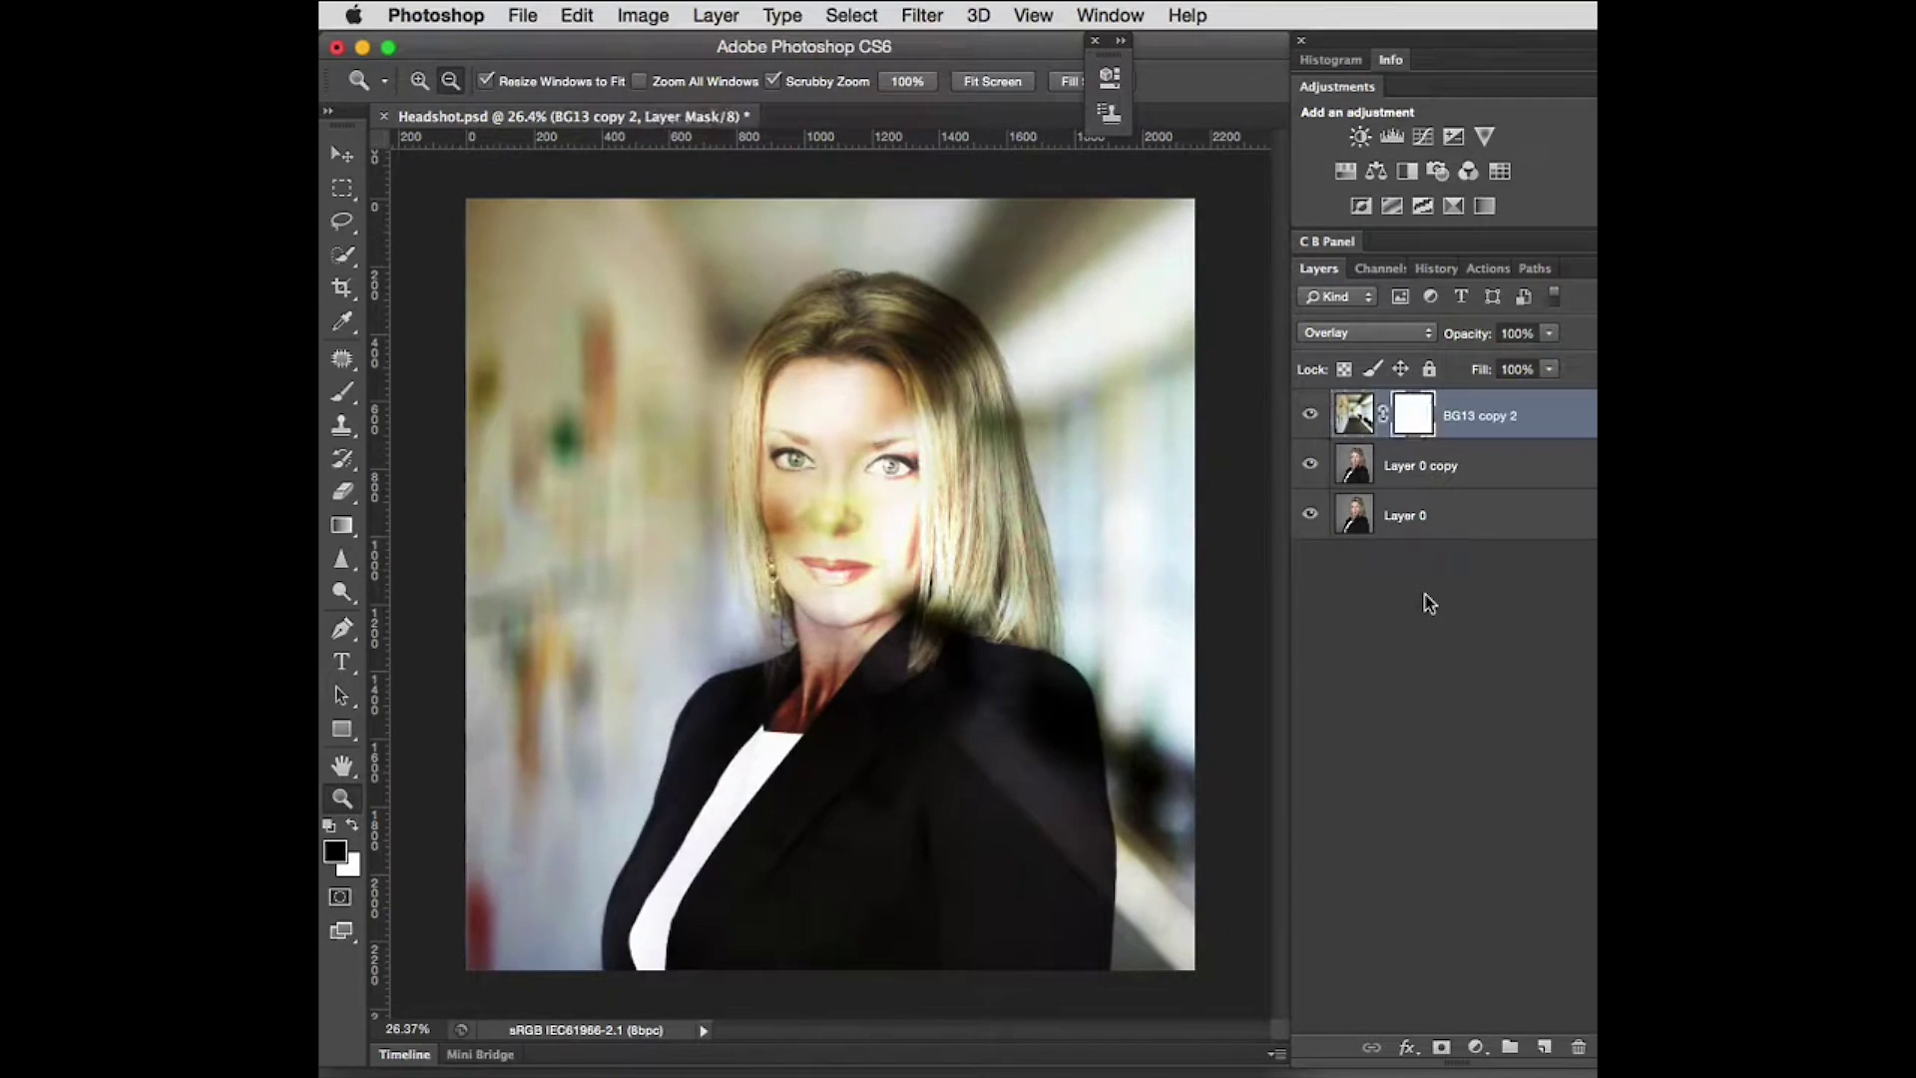
Step: Apply the merged image's RGB channel to the BG13 copy 2 mask with Multiply blending at 100% opacity
{"action": "left_click", "coordinate": [634, 18]}
{"action": "left_click", "coordinate": [656, 436]}
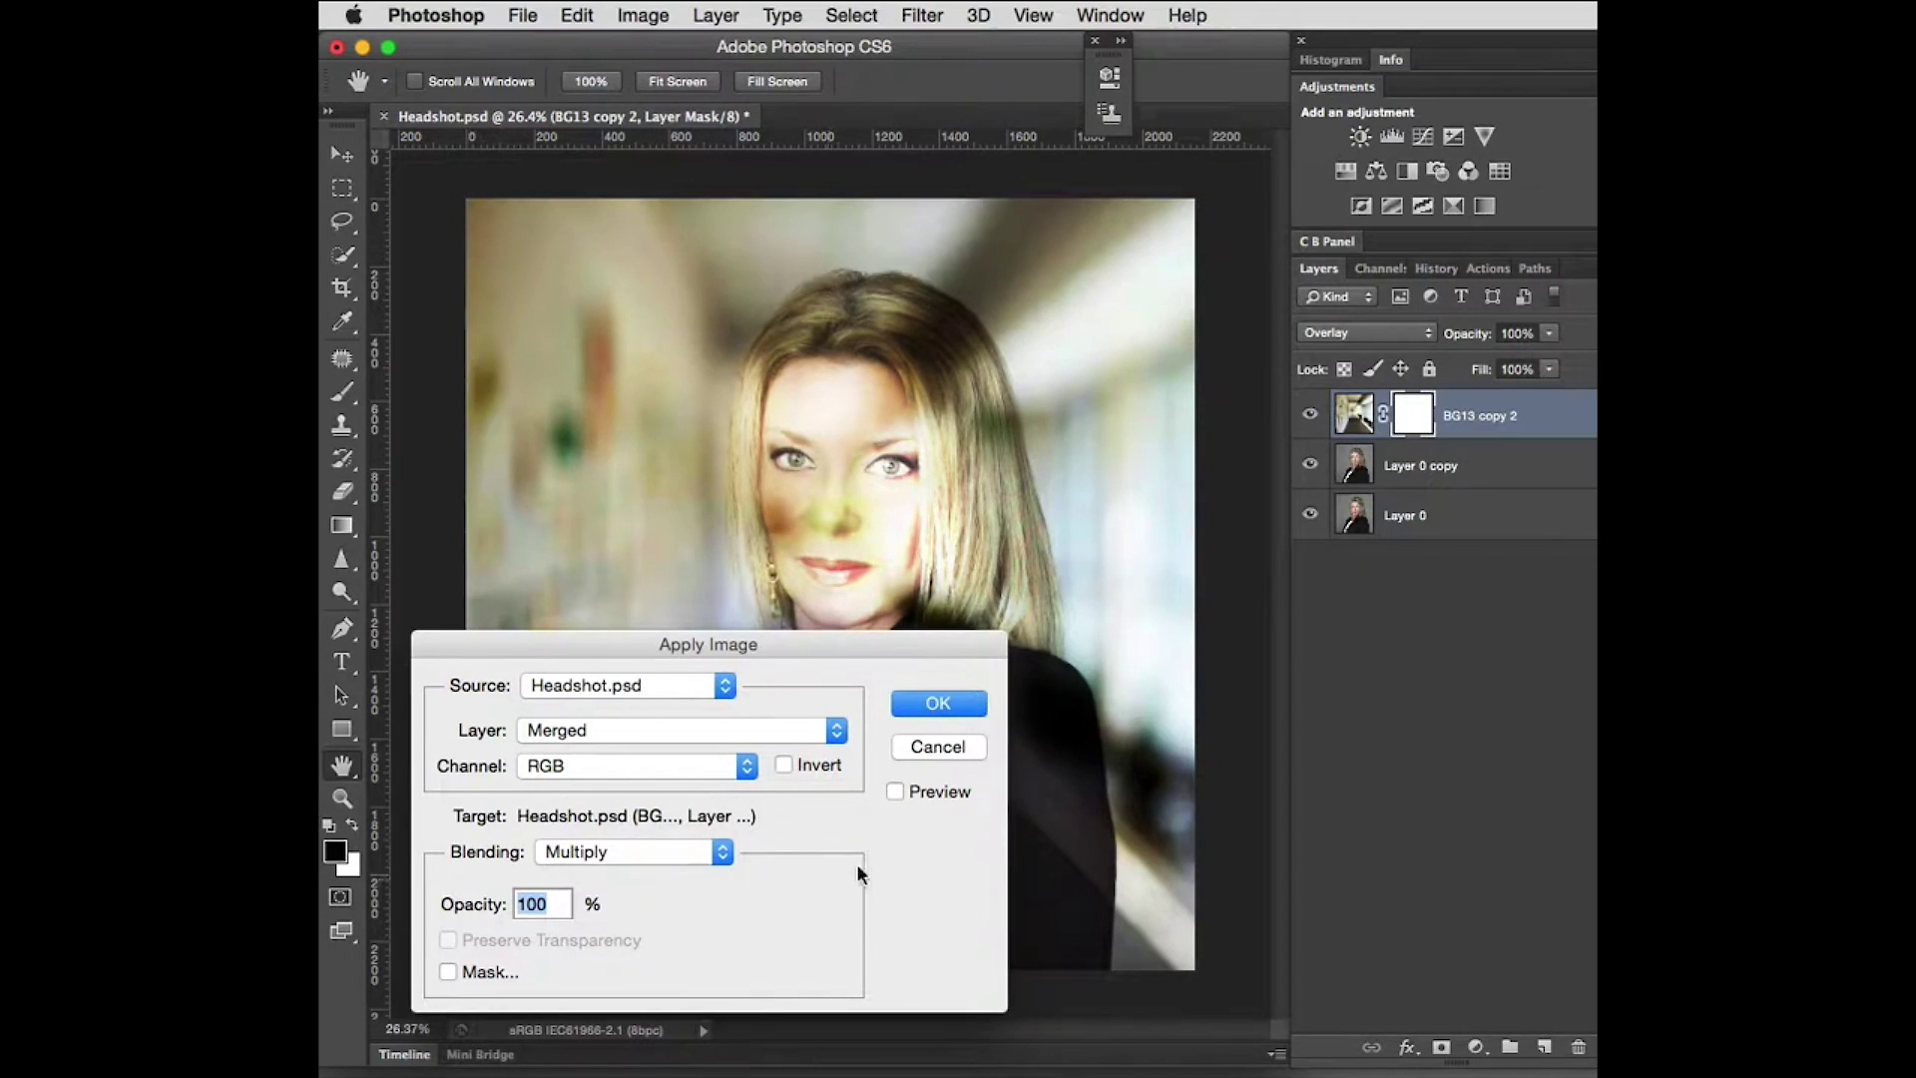
{"action": "left_click", "coordinate": [938, 704]}
{"action": "key", "text": "z"}
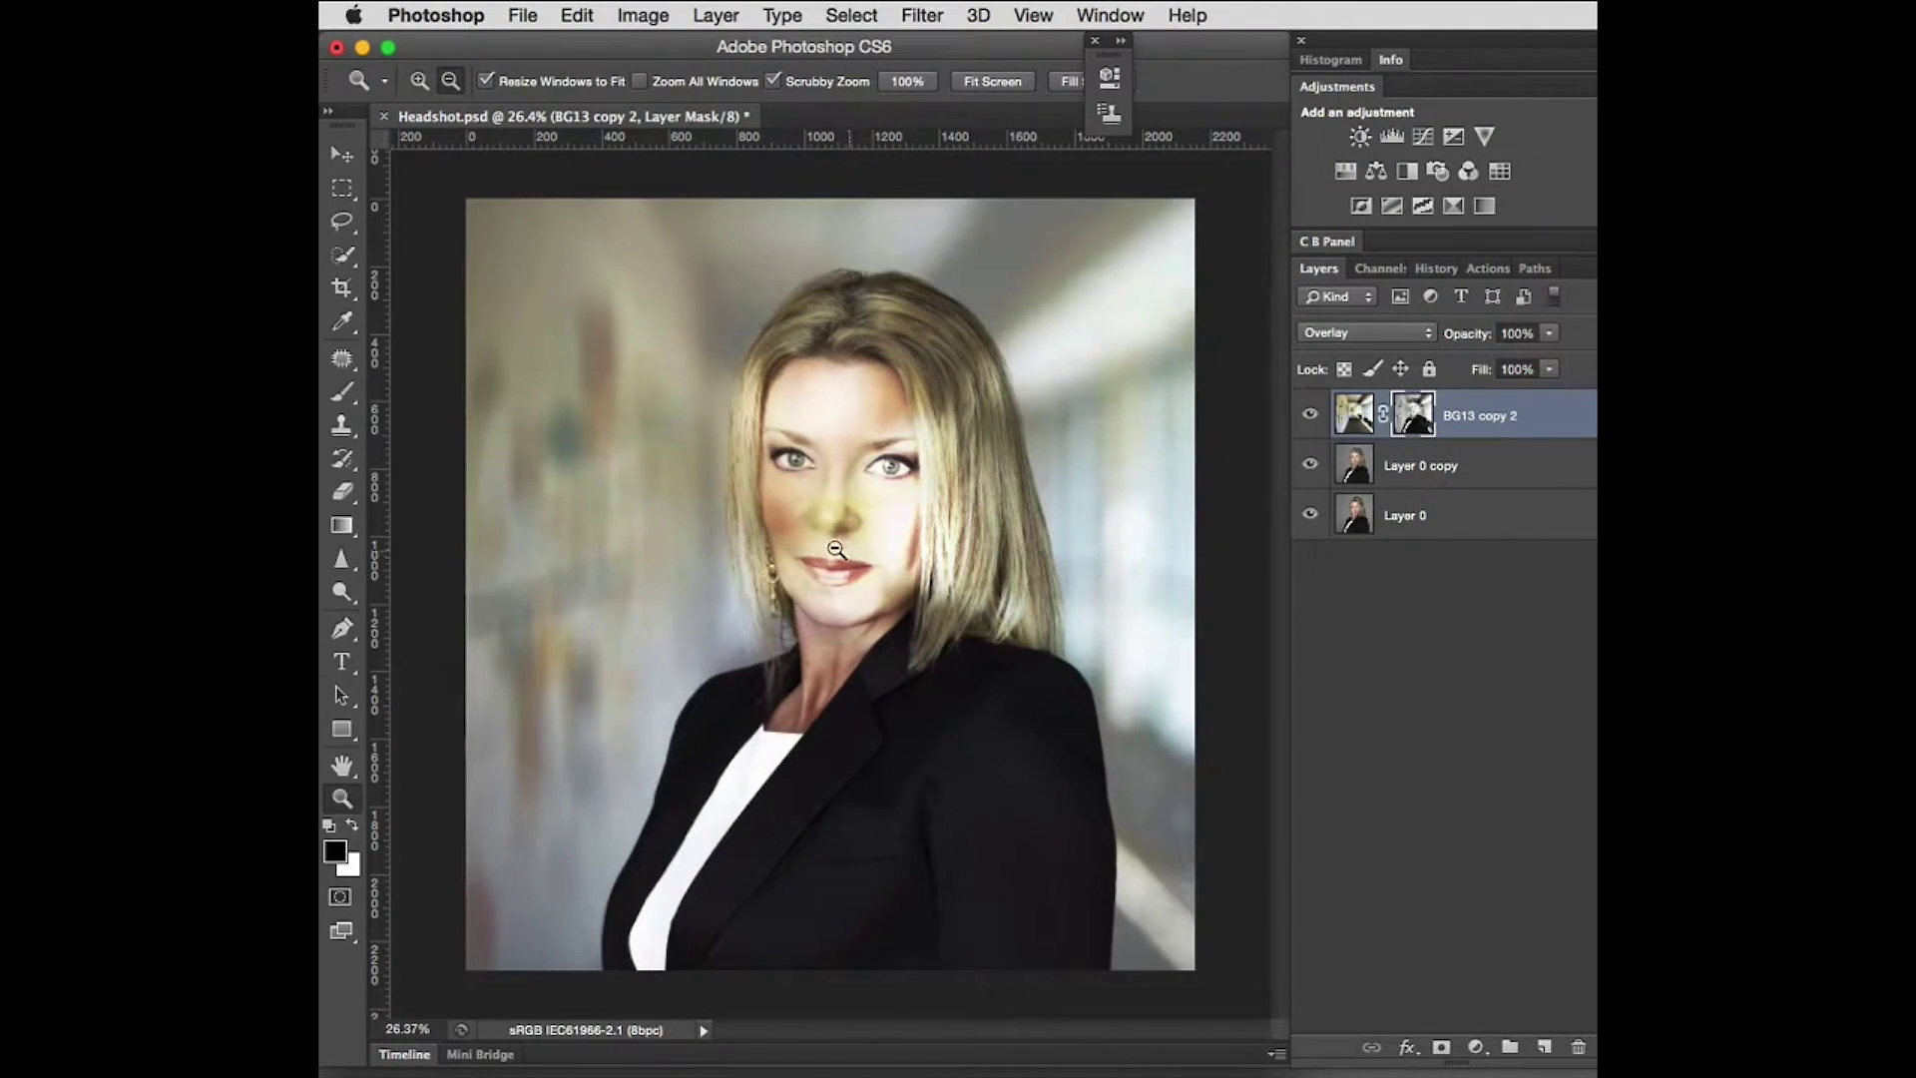
Step: Paint black on the BG13 copy 2 mask over the woman's face, hair and neck with a 200 px brush at 100% opacity
{"action": "key", "text": "b"}
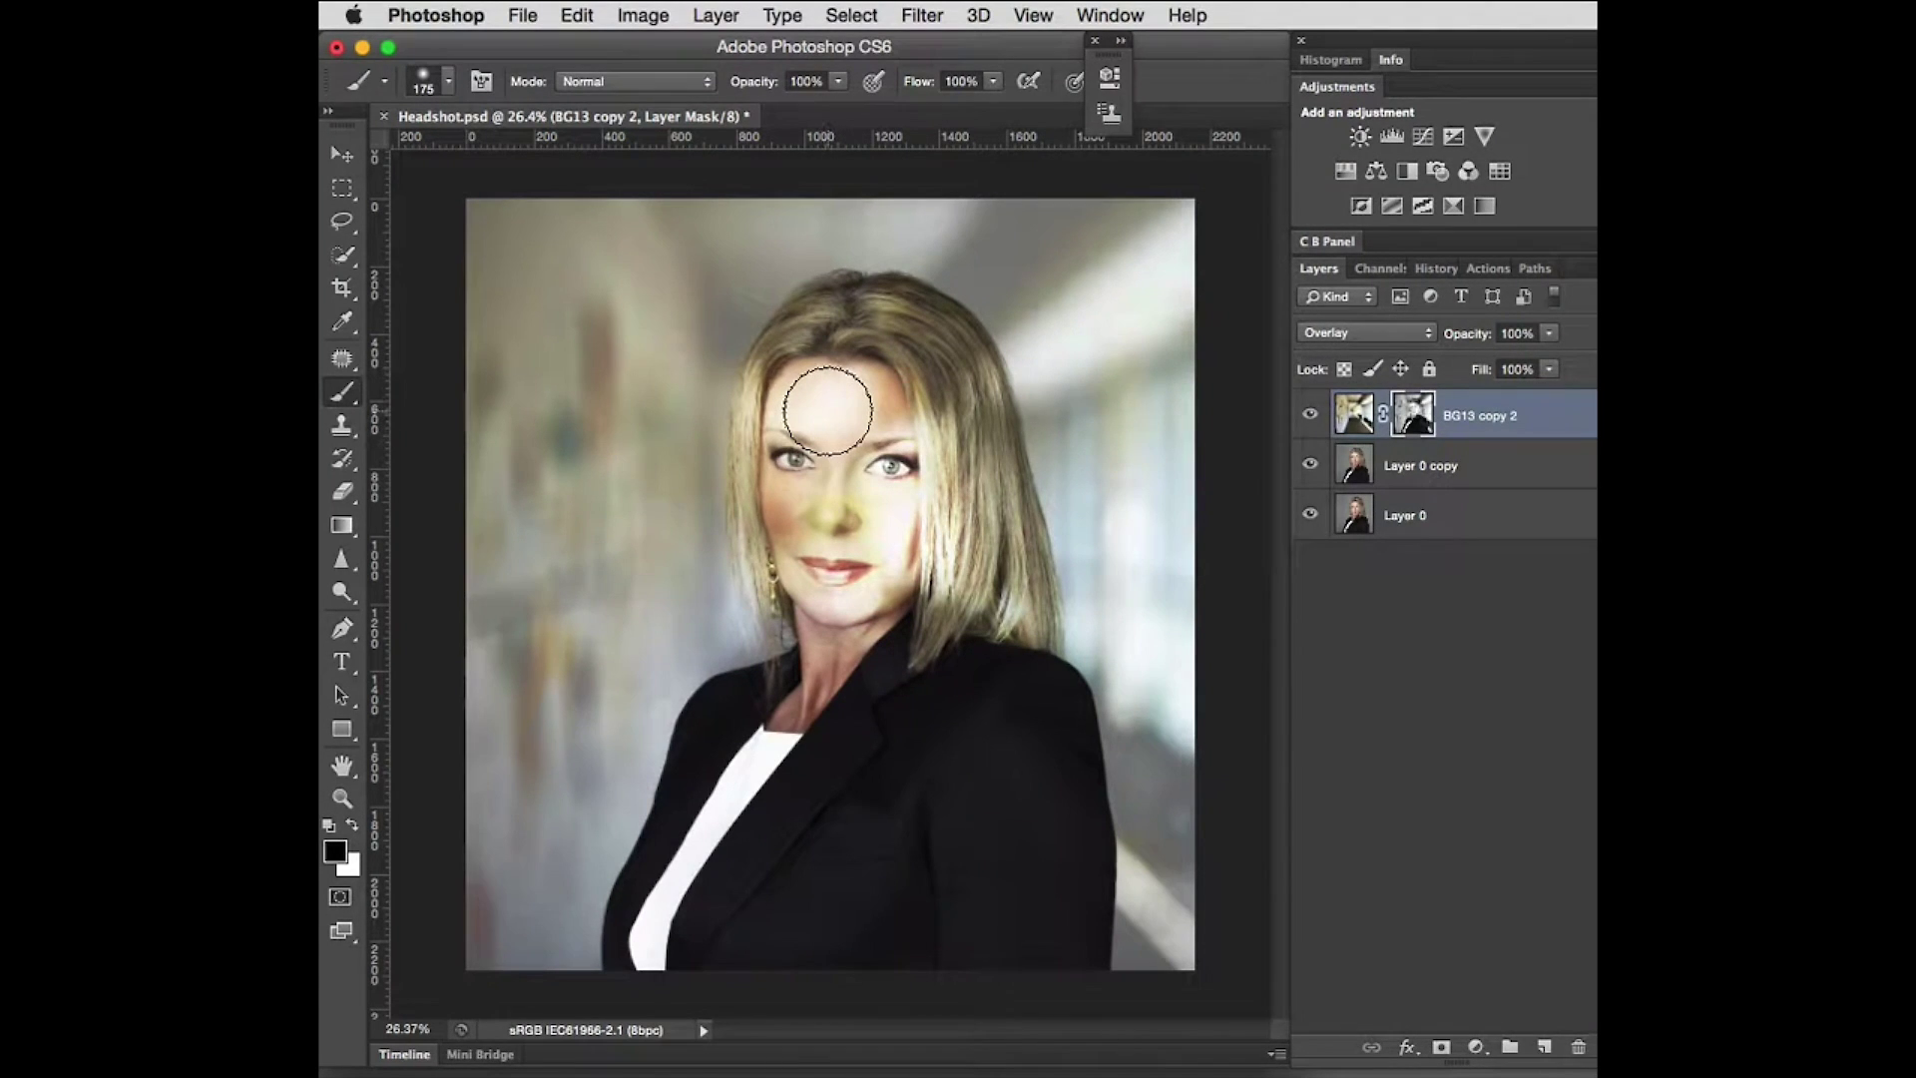
{"action": "key", "text": "bracketright"}
{"action": "key", "text": "bracketright"}
{"action": "key", "text": "bracketright"}
{"action": "key", "text": "bracketright"}
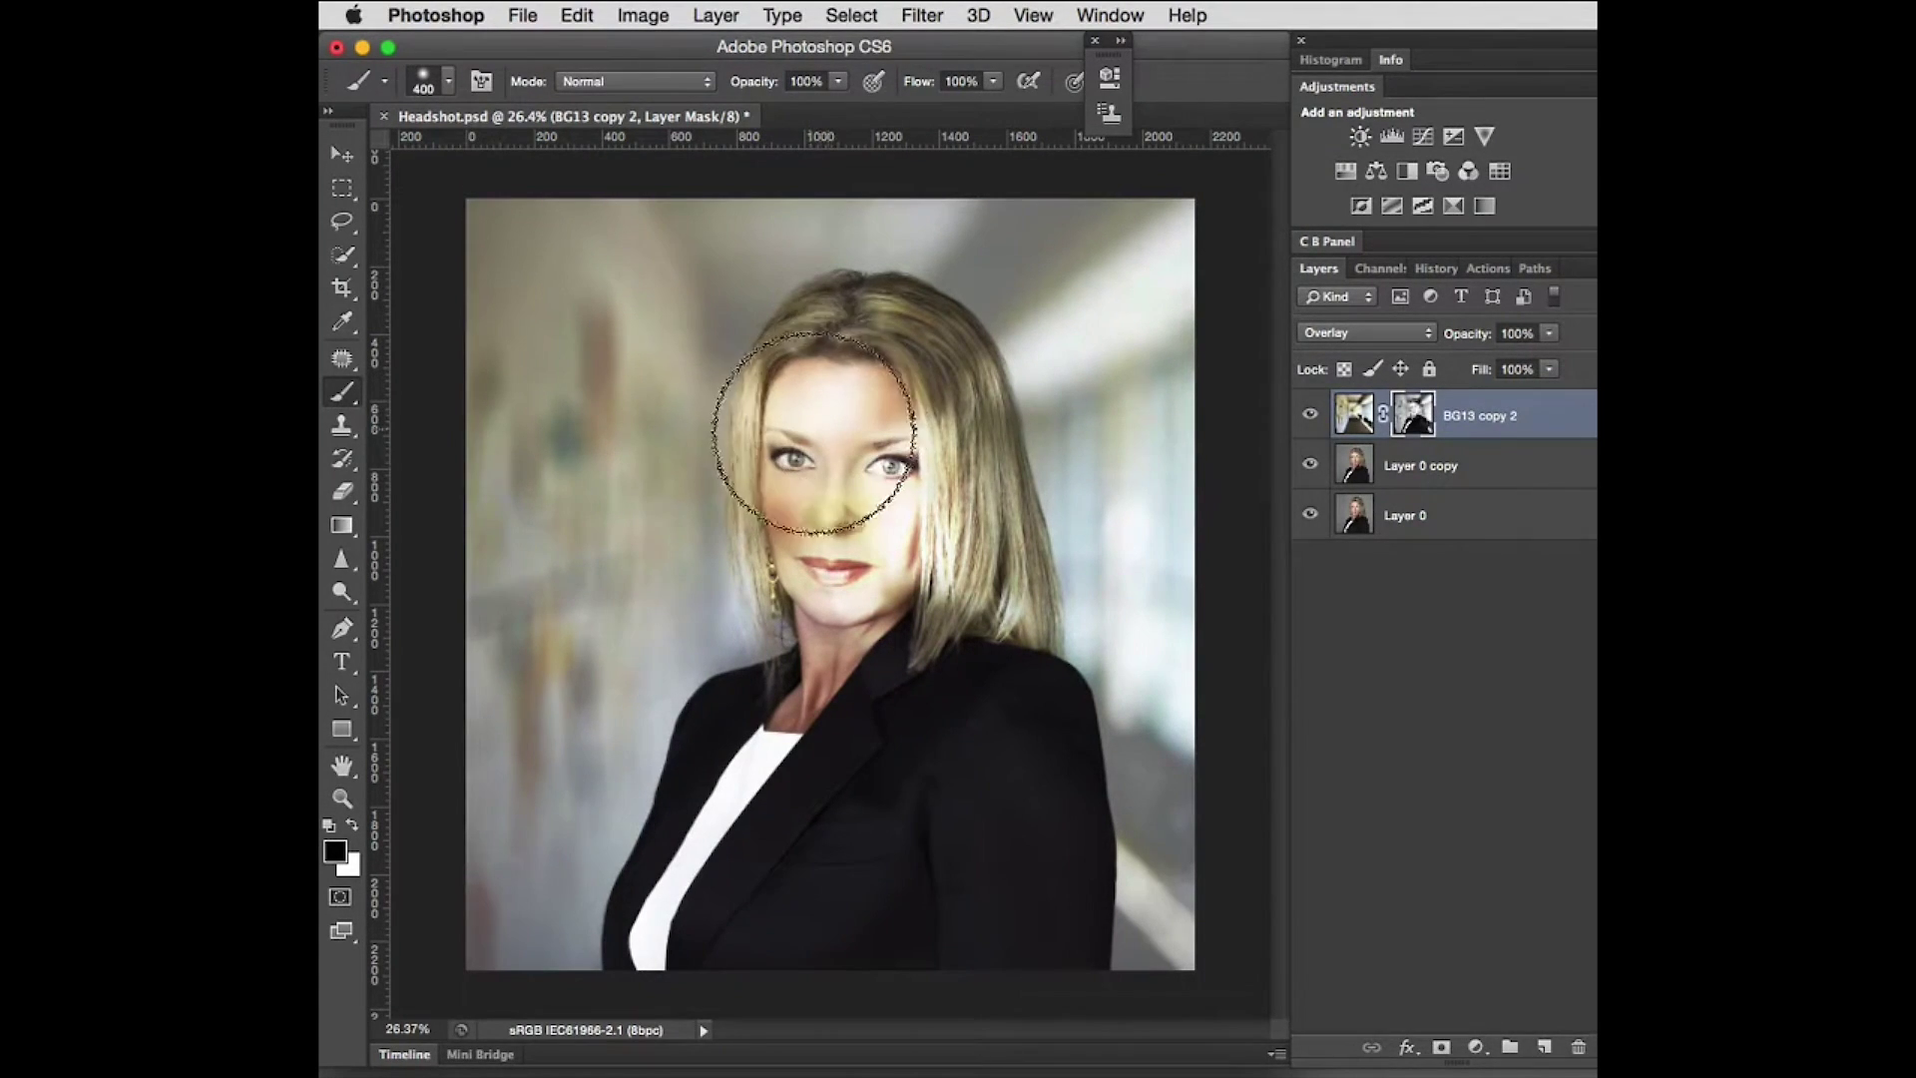
{"action": "key", "text": "bracketleft"}
{"action": "key", "text": "bracketleft"}
{"action": "key", "text": "bracketleft"}
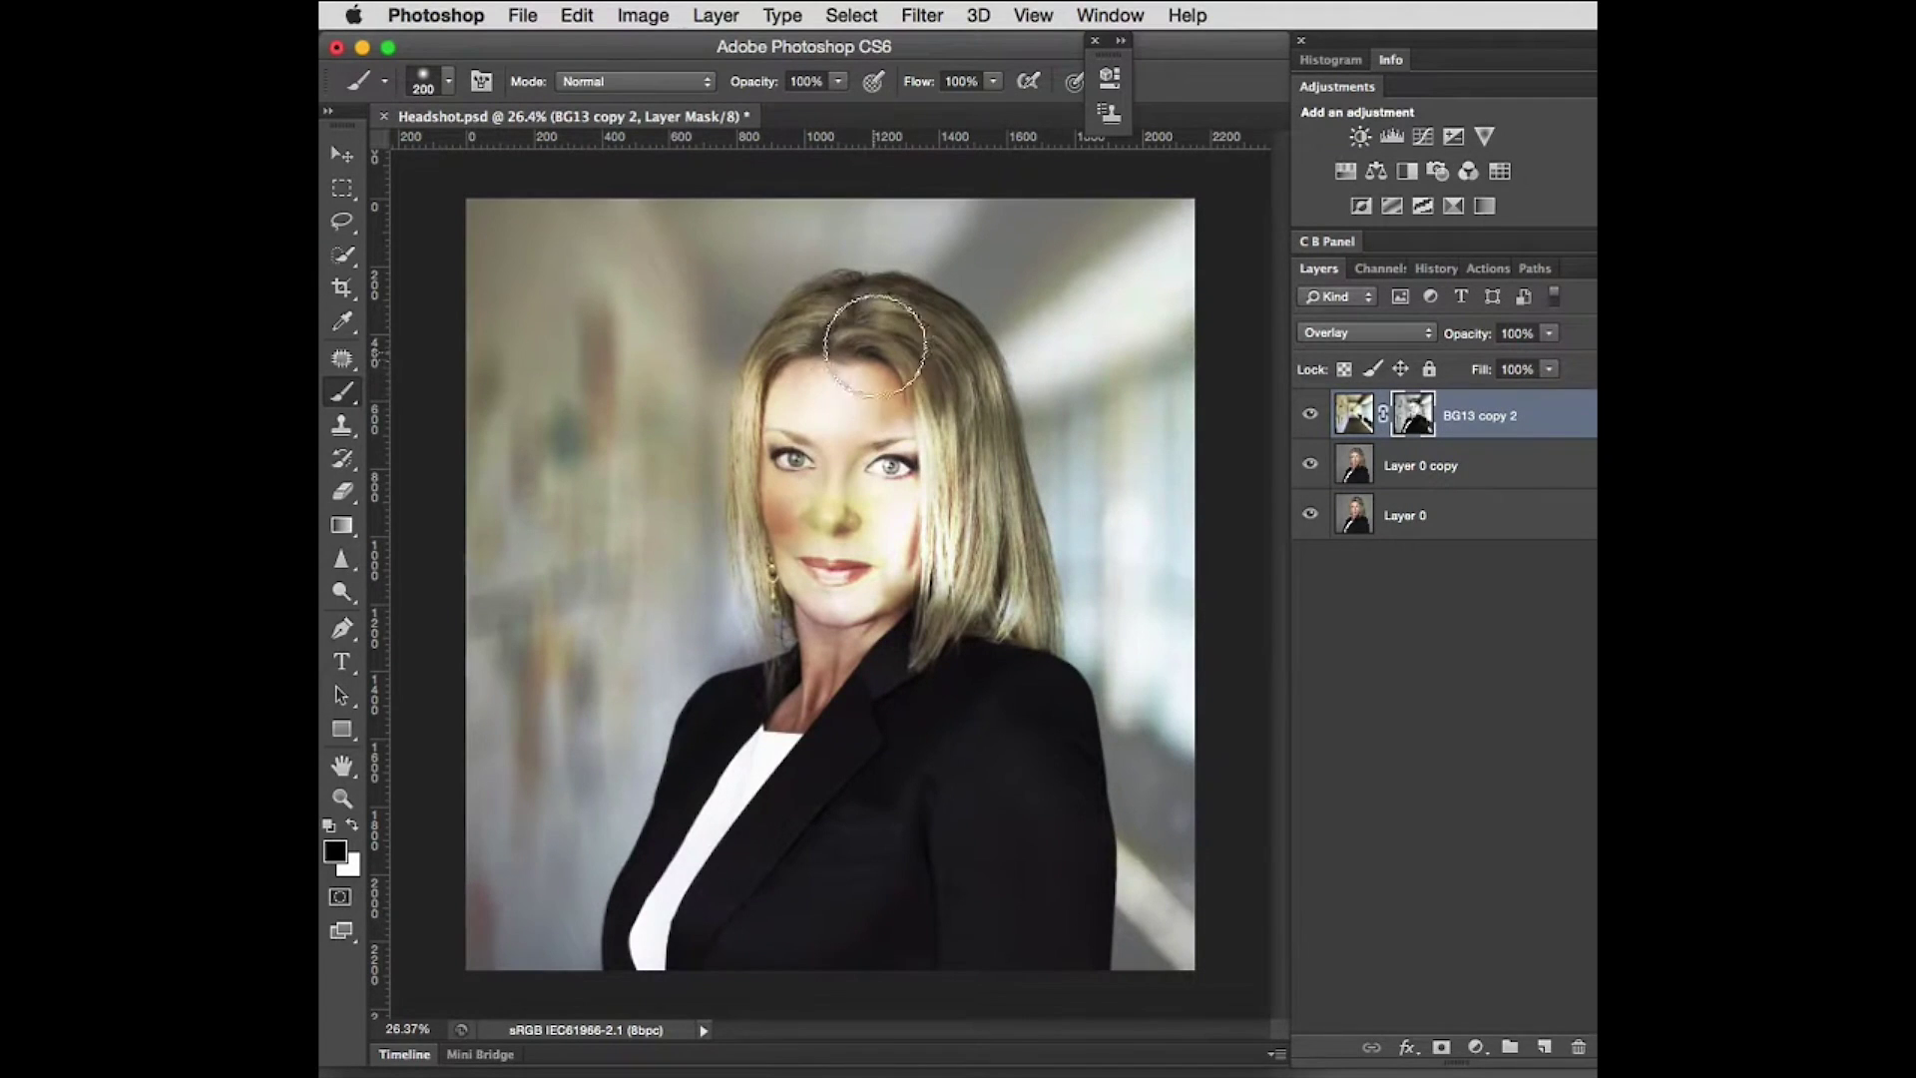
{"action": "mouse_move", "coordinate": [958, 489]}
{"action": "left_mouse_down"}
{"action": "mouse_move", "coordinate": [944, 382]}
{"action": "mouse_move", "coordinate": [1000, 630]}
{"action": "mouse_move", "coordinate": [963, 560]}
{"action": "mouse_move", "coordinate": [939, 612]}
{"action": "mouse_move", "coordinate": [924, 409]}
{"action": "mouse_move", "coordinate": [855, 340]}
{"action": "mouse_move", "coordinate": [886, 344]}
{"action": "mouse_move", "coordinate": [823, 358]}
{"action": "mouse_move", "coordinate": [771, 431]}
{"action": "mouse_move", "coordinate": [778, 394]}
{"action": "mouse_move", "coordinate": [779, 529]}
{"action": "mouse_move", "coordinate": [839, 625]}
{"action": "mouse_move", "coordinate": [837, 724]}
{"action": "mouse_move", "coordinate": [854, 412]}
{"action": "mouse_move", "coordinate": [844, 471]}
{"action": "mouse_move", "coordinate": [845, 407]}
{"action": "mouse_move", "coordinate": [820, 424]}
{"action": "mouse_move", "coordinate": [888, 572]}
{"action": "mouse_move", "coordinate": [878, 393]}
{"action": "mouse_move", "coordinate": [941, 578]}
{"action": "left_mouse_up"}
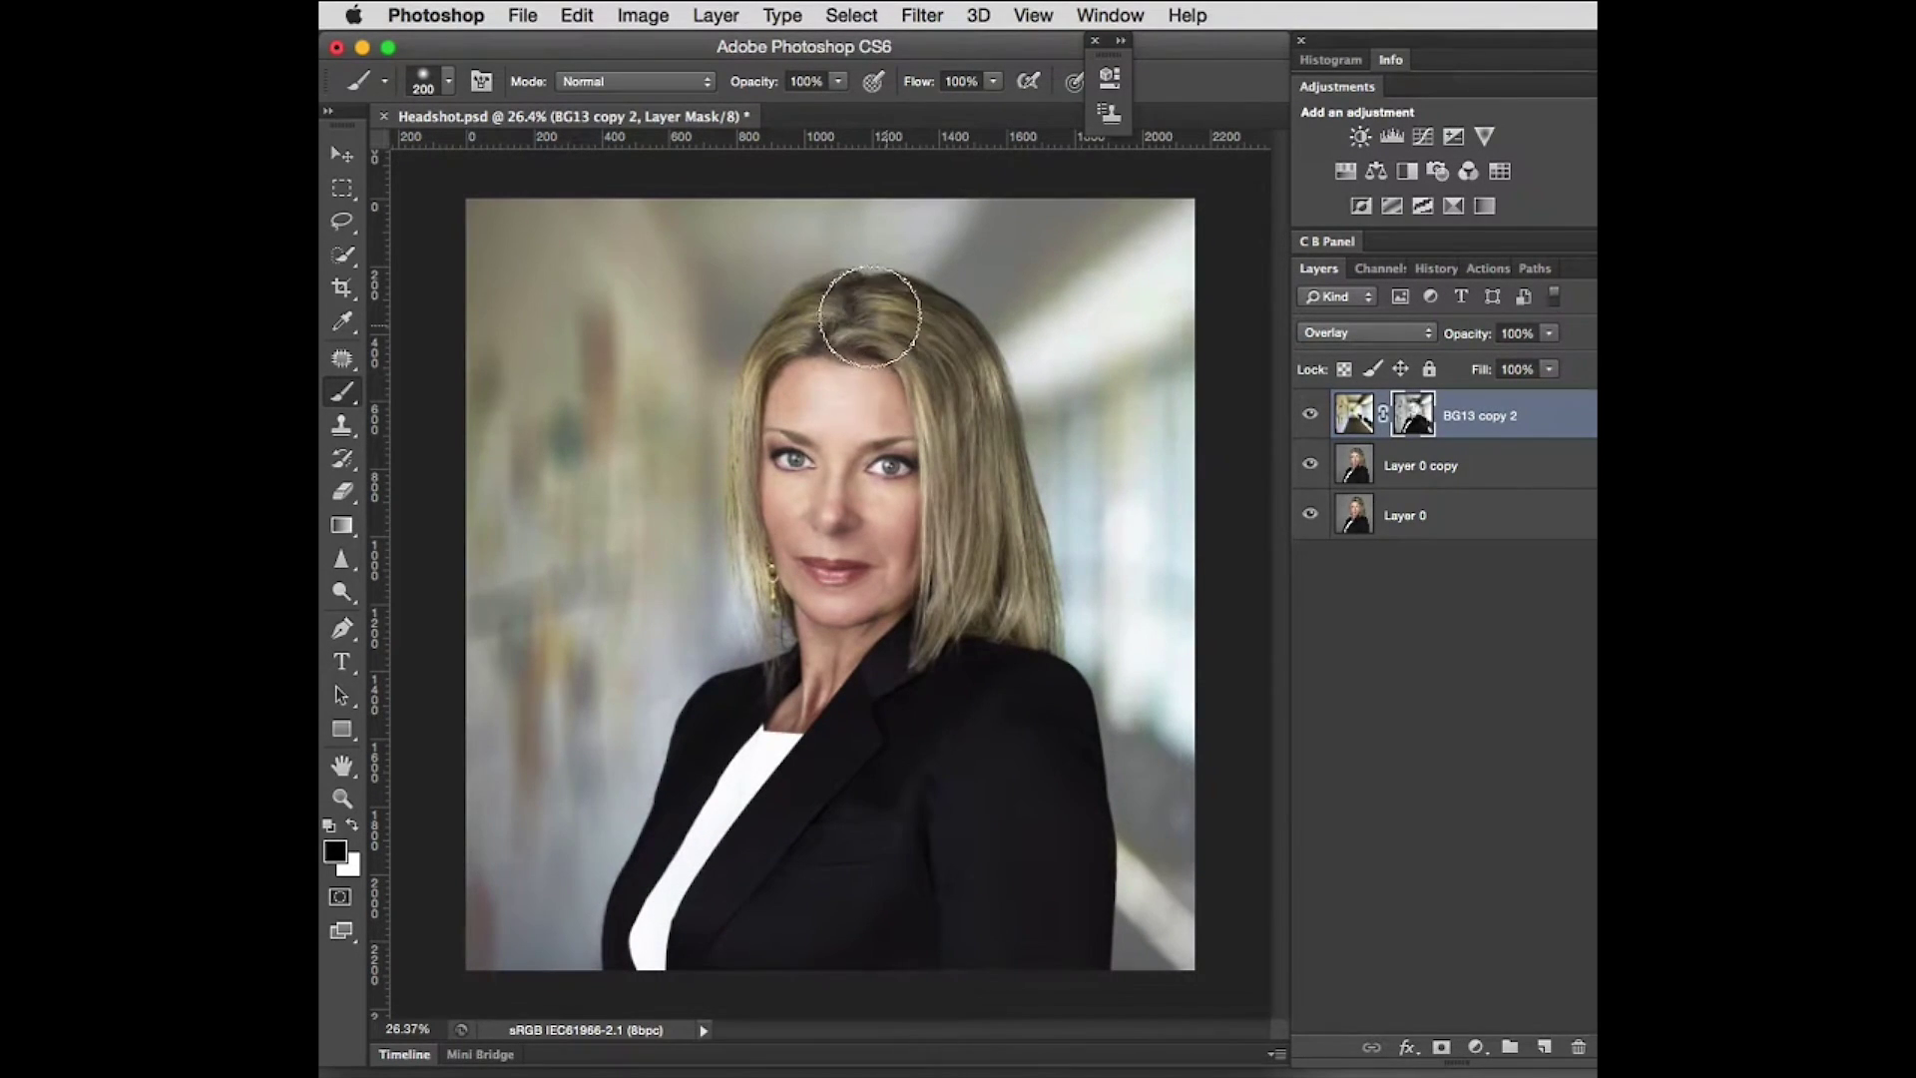
{"action": "left_click_drag", "start_coordinate": [855, 623], "coordinate": [941, 599]}
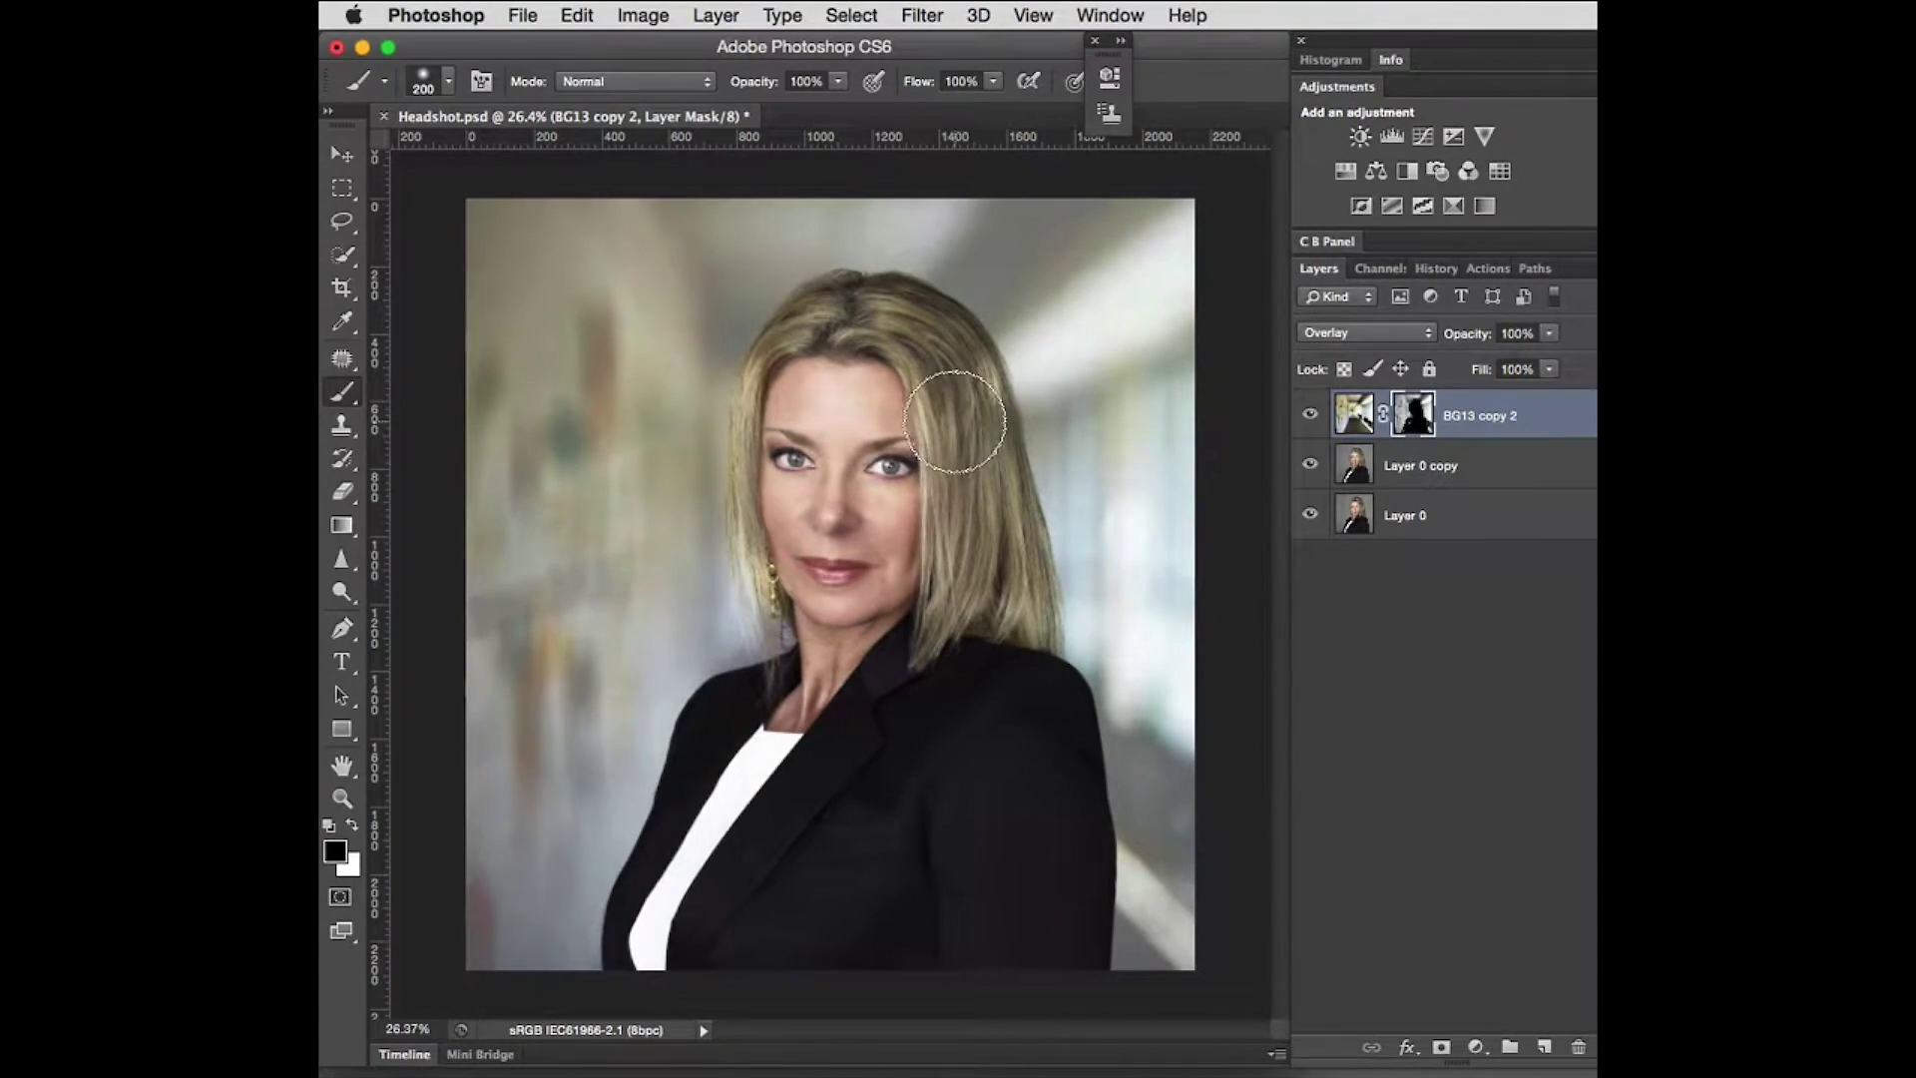
Step: Paint white on the BG13 copy 2 mask over the woman's face and hair with a 400 px brush at 10% opacity
{"action": "key", "text": "x"}
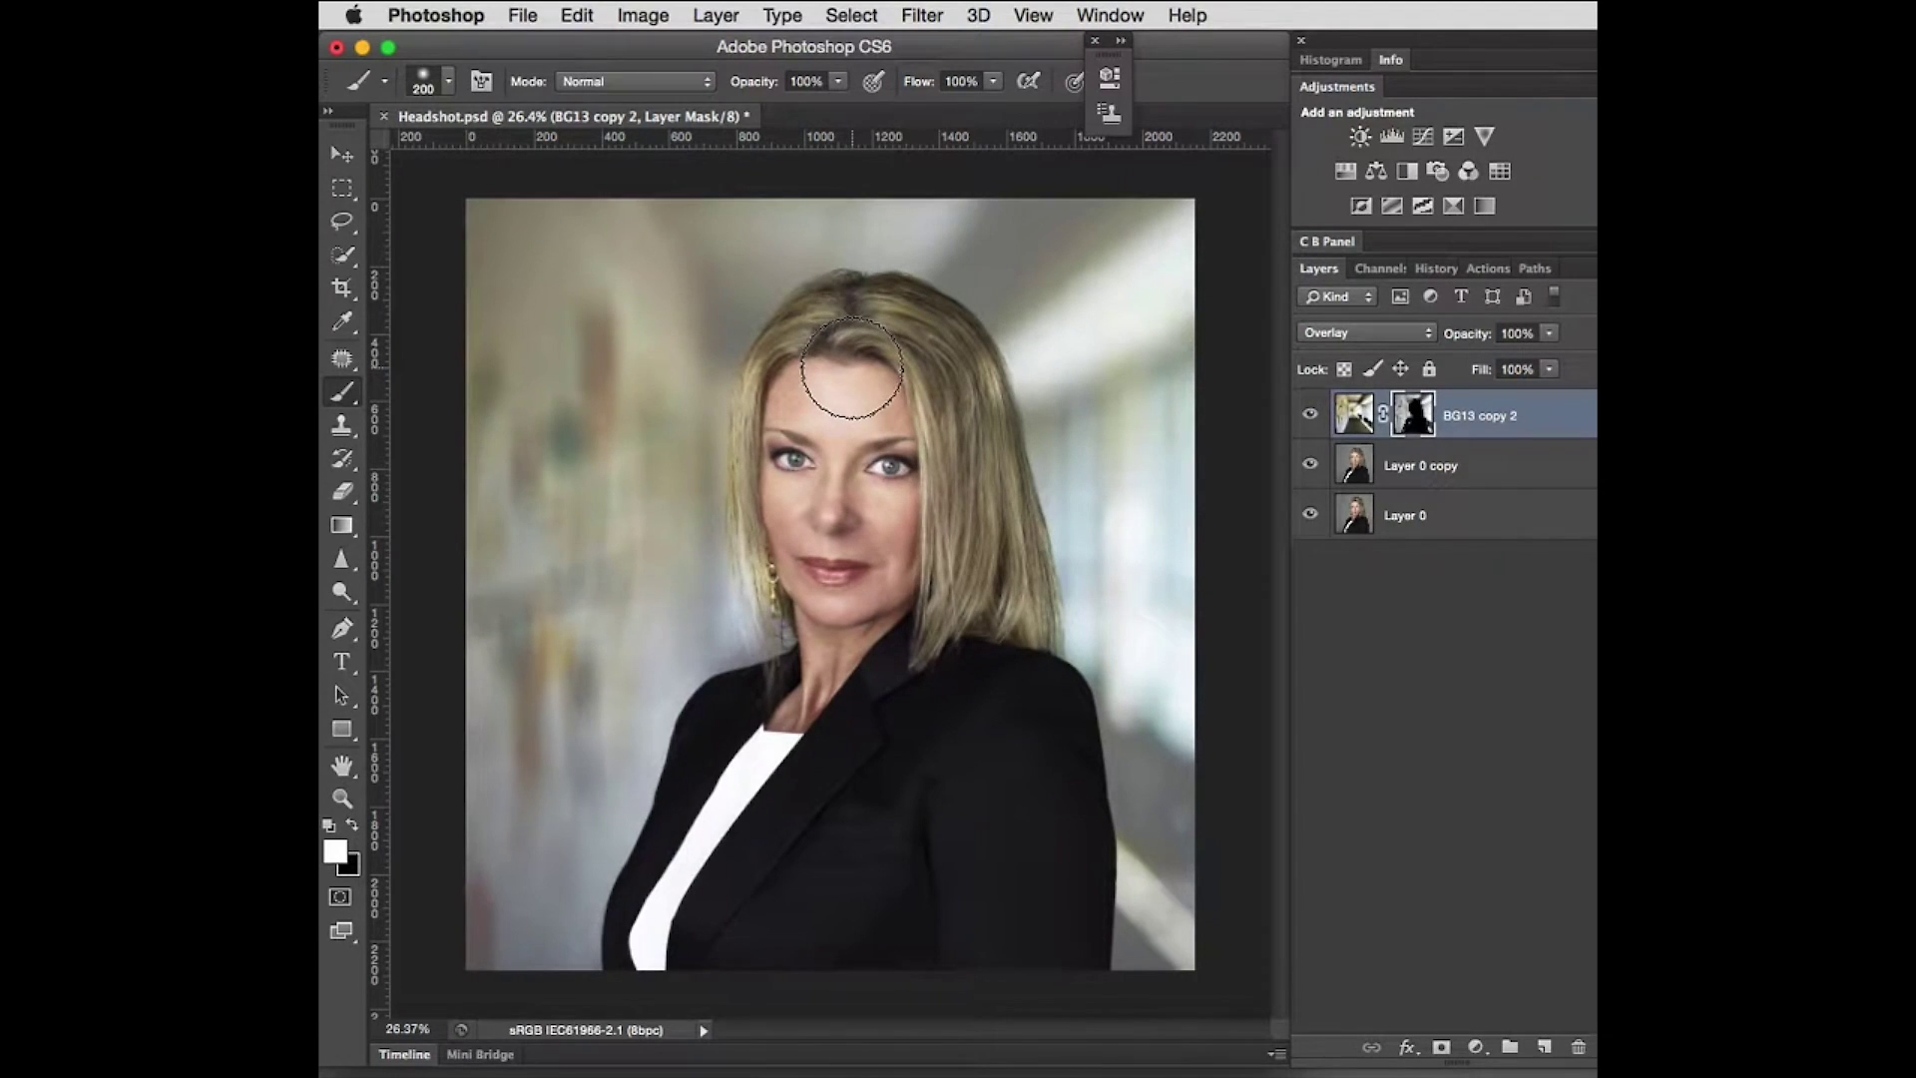
{"action": "key", "text": "bracketright"}
{"action": "key", "text": "bracketright"}
{"action": "key", "text": "bracketright"}
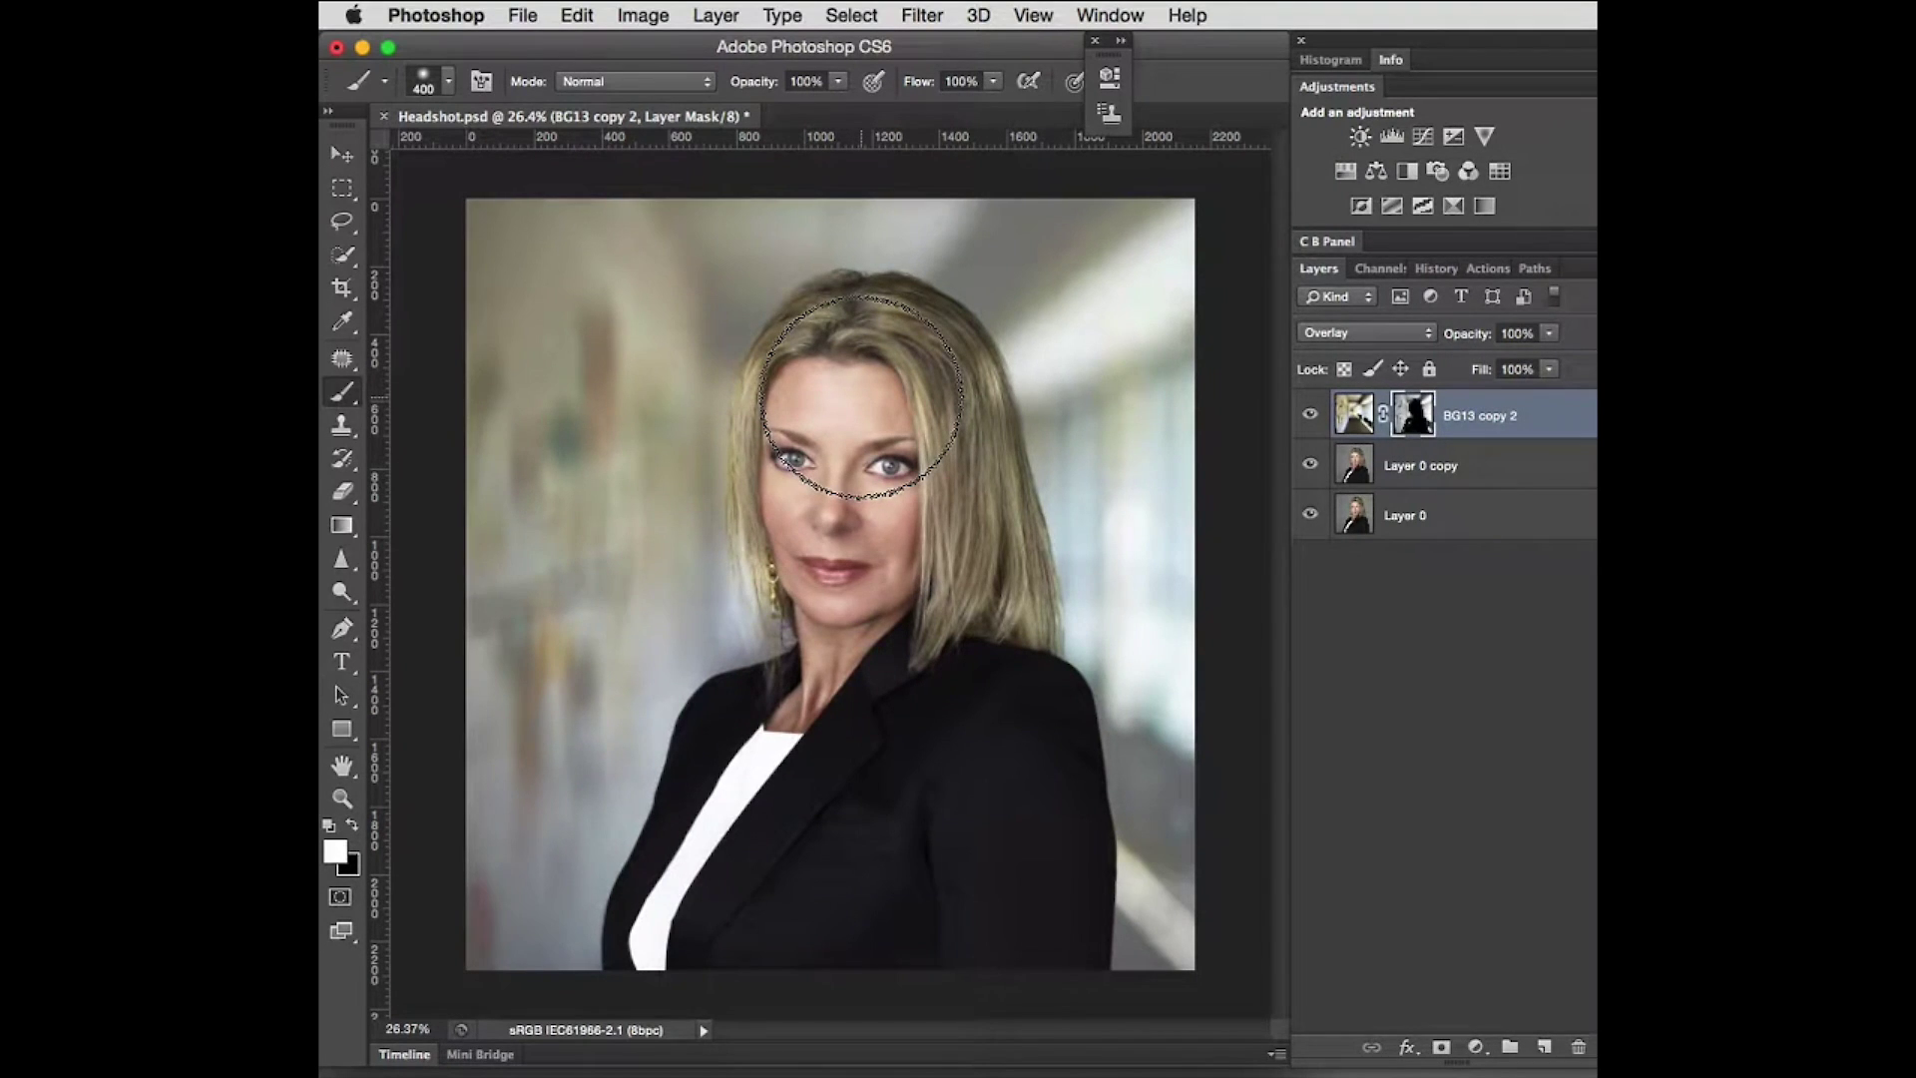
{"action": "key", "text": "1"}
{"action": "mouse_move", "coordinate": [918, 604]}
{"action": "left_mouse_down"}
{"action": "mouse_move", "coordinate": [958, 540]}
{"action": "mouse_move", "coordinate": [942, 379]}
{"action": "mouse_move", "coordinate": [908, 361]}
{"action": "mouse_move", "coordinate": [968, 539]}
{"action": "mouse_move", "coordinate": [974, 630]}
{"action": "mouse_move", "coordinate": [952, 542]}
{"action": "mouse_move", "coordinate": [944, 580]}
{"action": "mouse_move", "coordinate": [848, 486]}
{"action": "mouse_move", "coordinate": [836, 523]}
{"action": "left_mouse_up"}
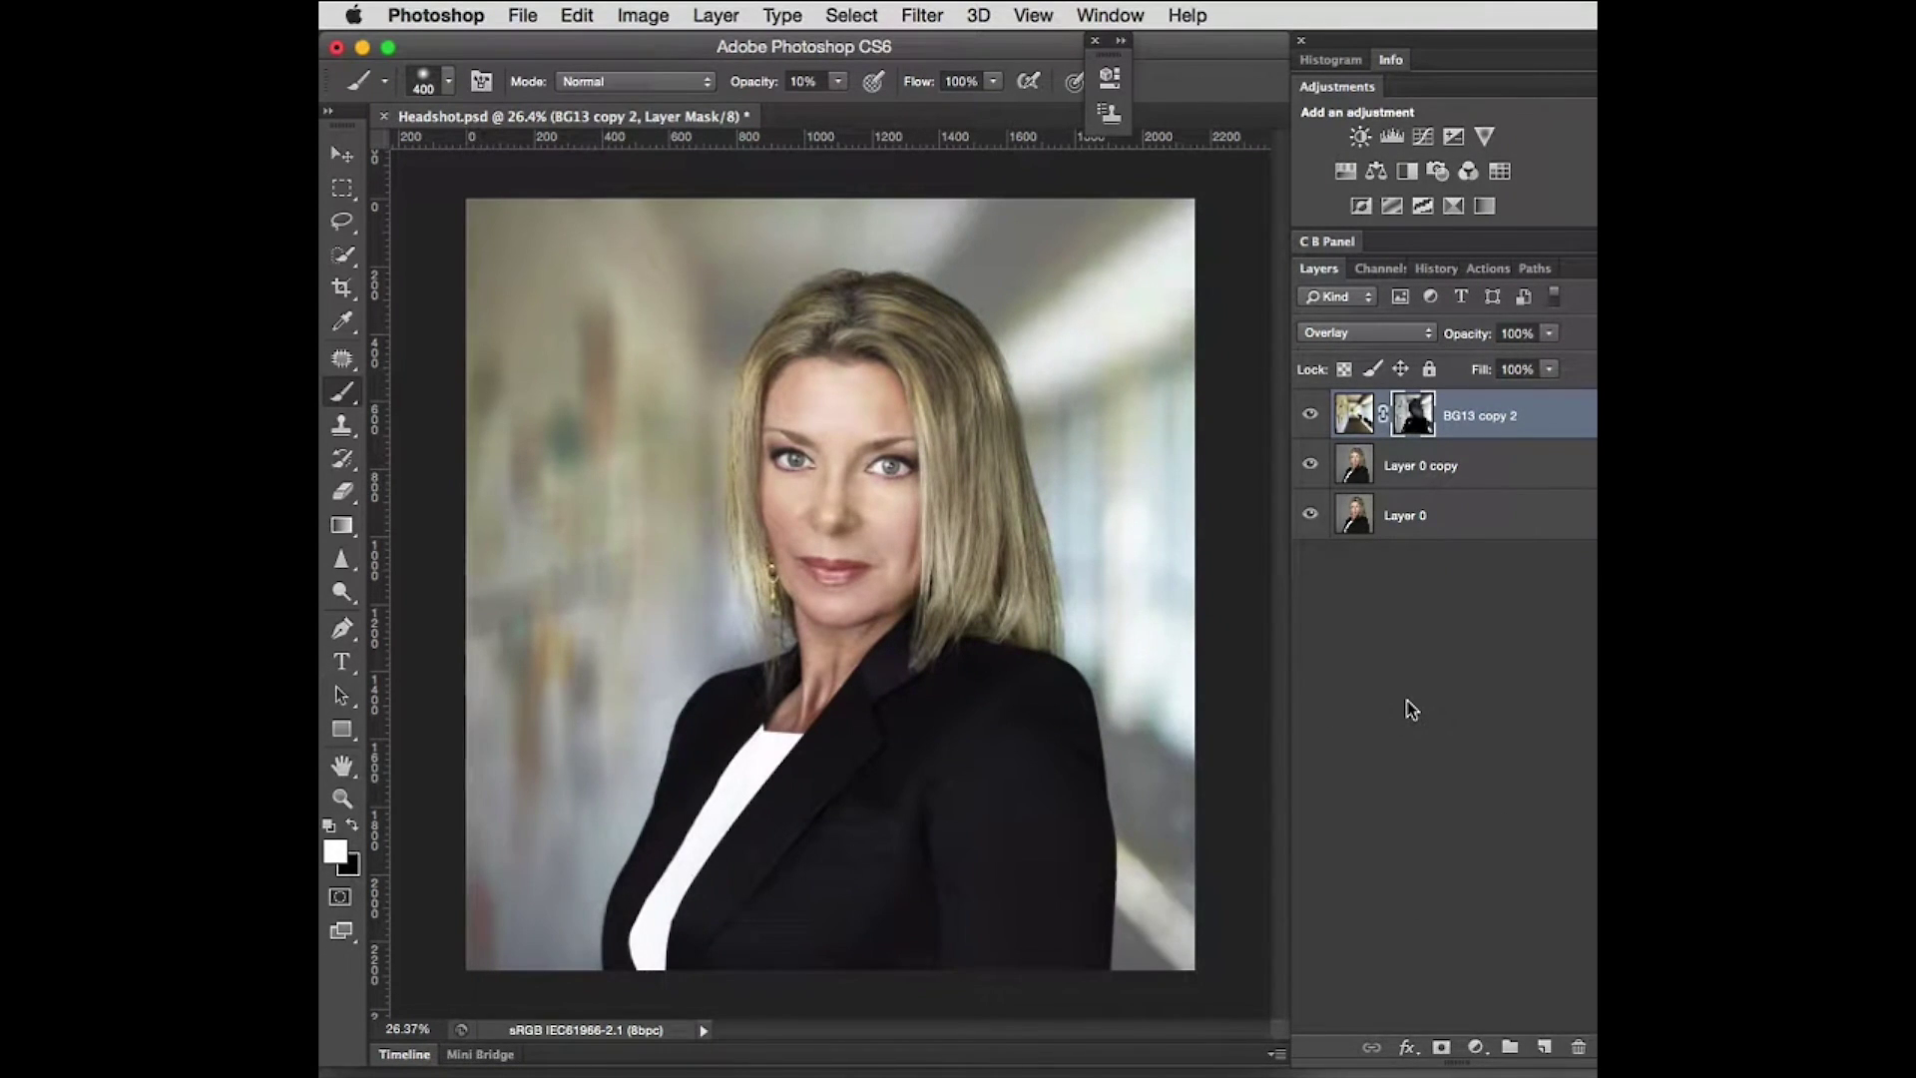
Step: Compare the composite with the original portrait by showing only Layer 0, and restore the visibility of all layers
{"action": "left_click", "coordinate": [1311, 516], "text": "alt"}
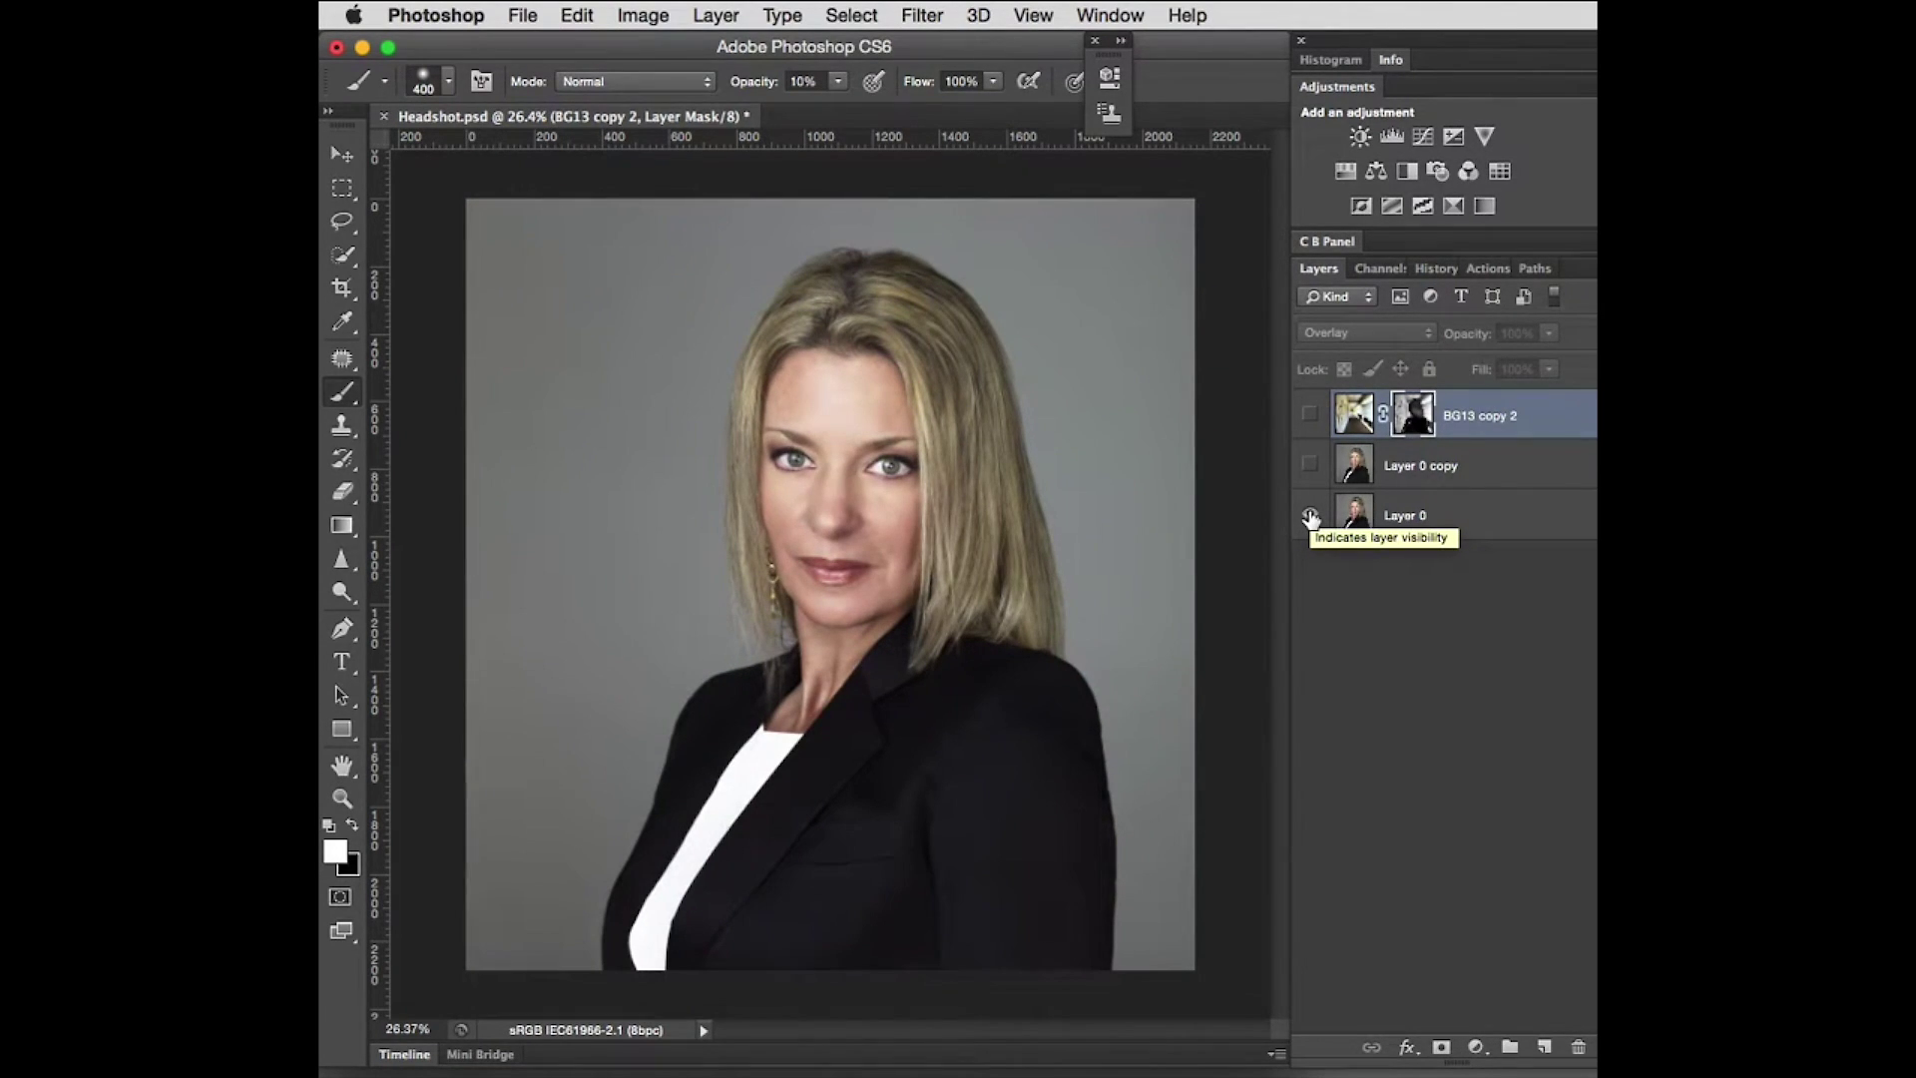
{"action": "left_click", "coordinate": [1310, 516], "text": "alt"}
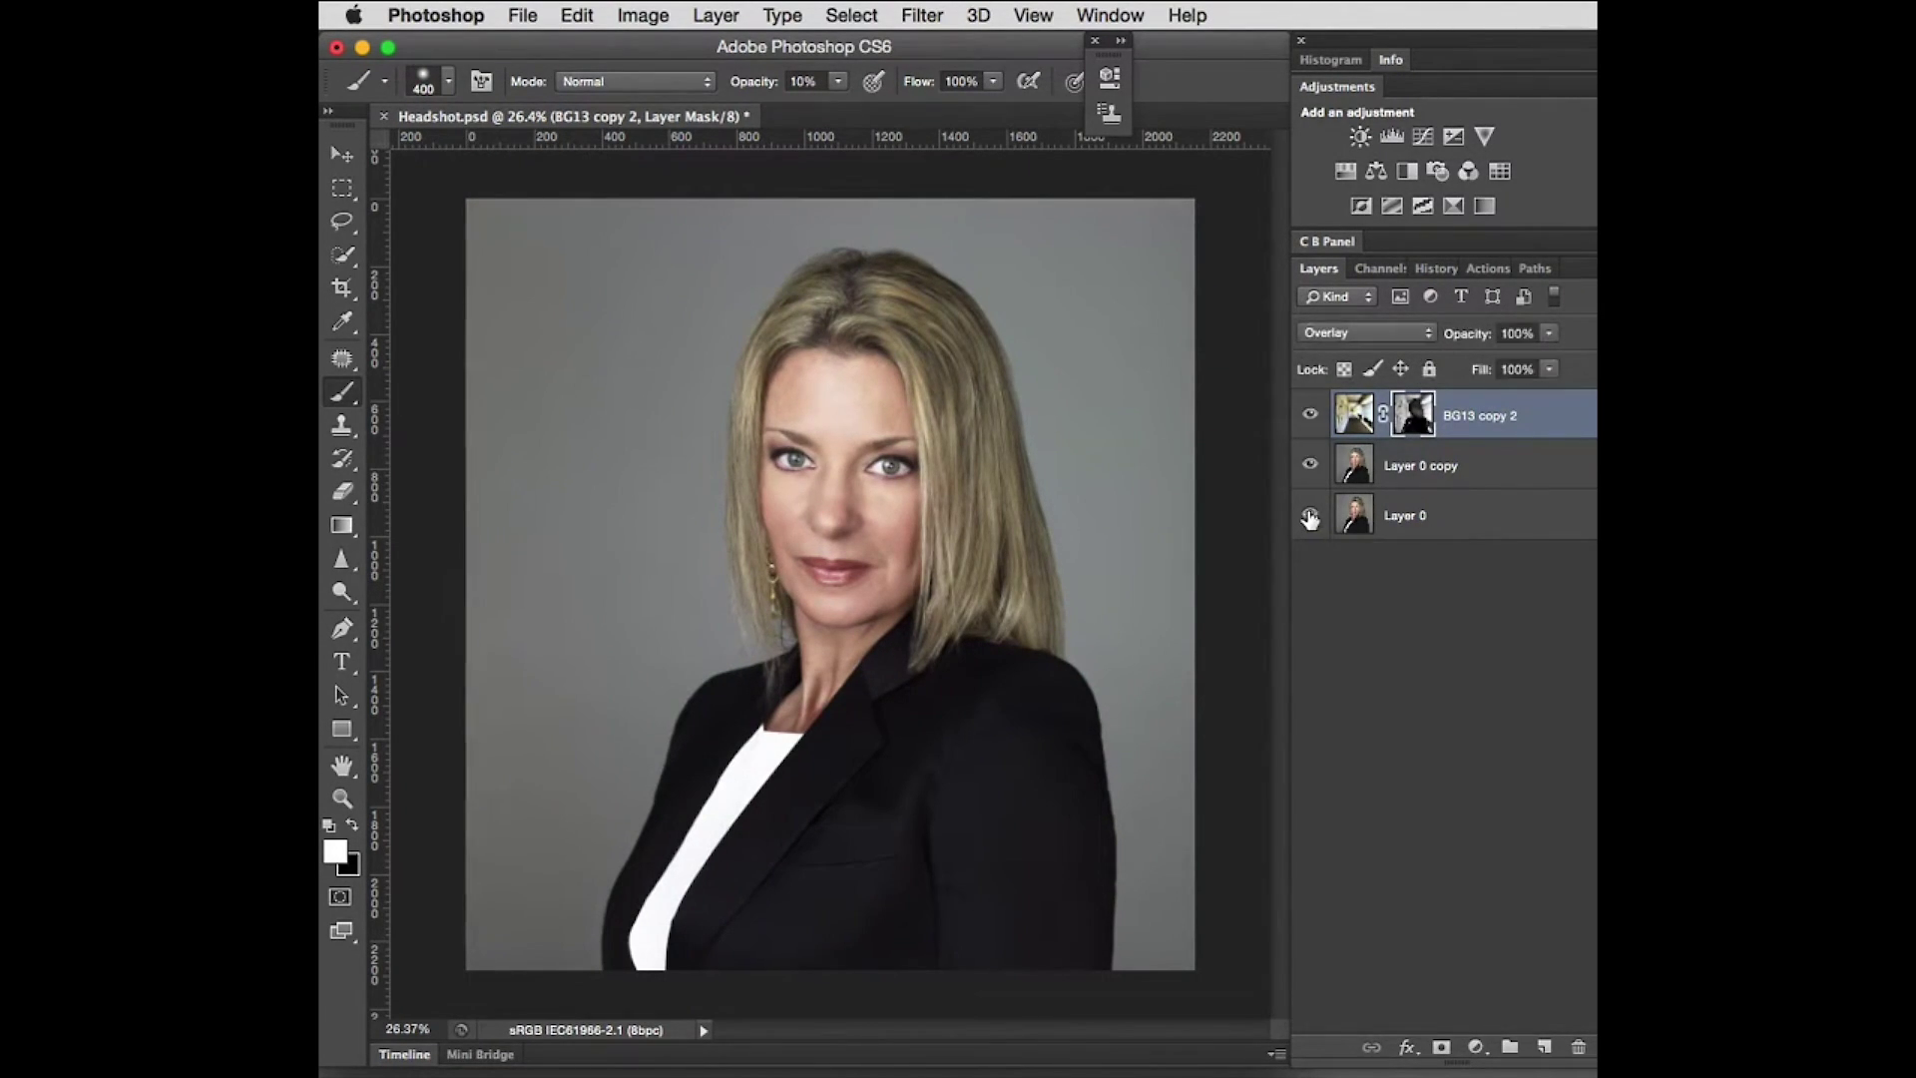